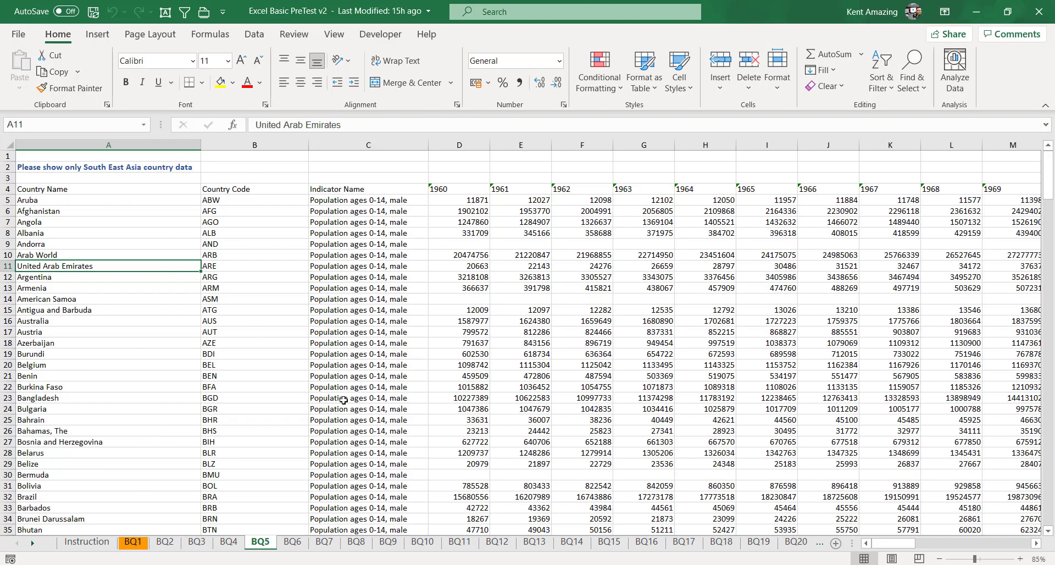
Switch to the browser to examine the list of countries in South-Eastern Asia and return to the Excel workbook
left_click(456, 564)
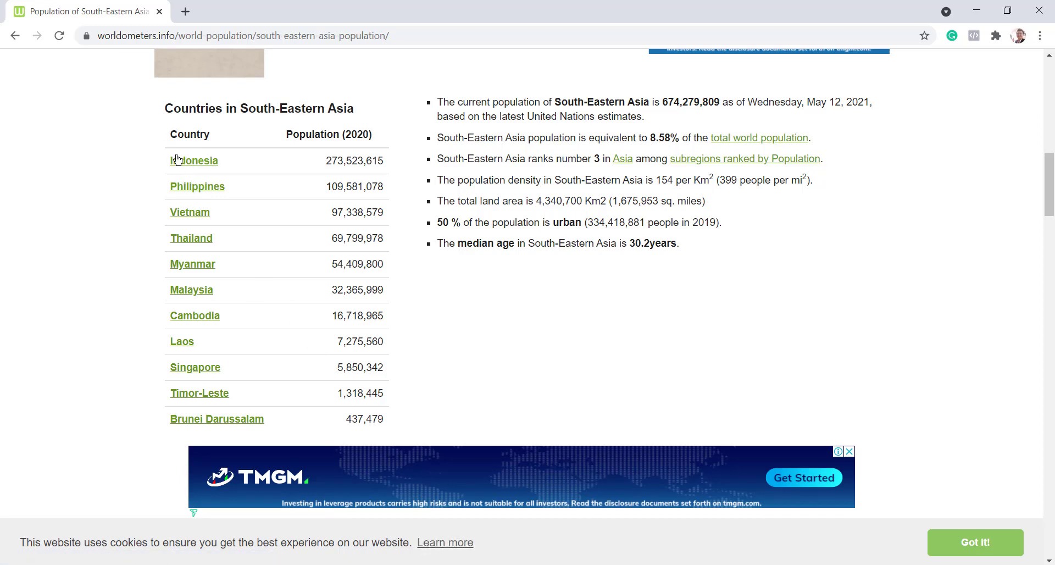
mouse_move(422, 564)
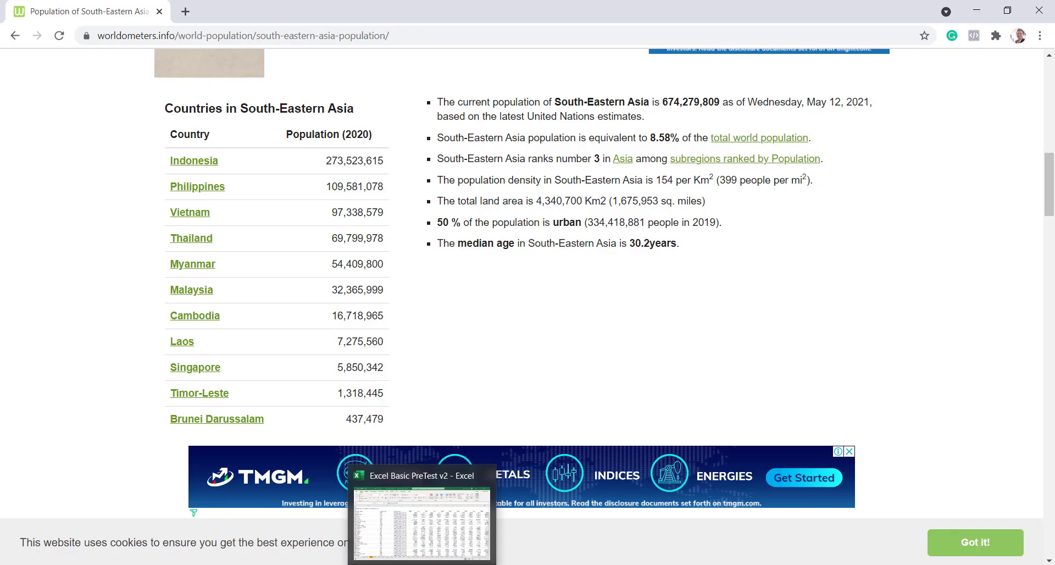
left_click(410, 522)
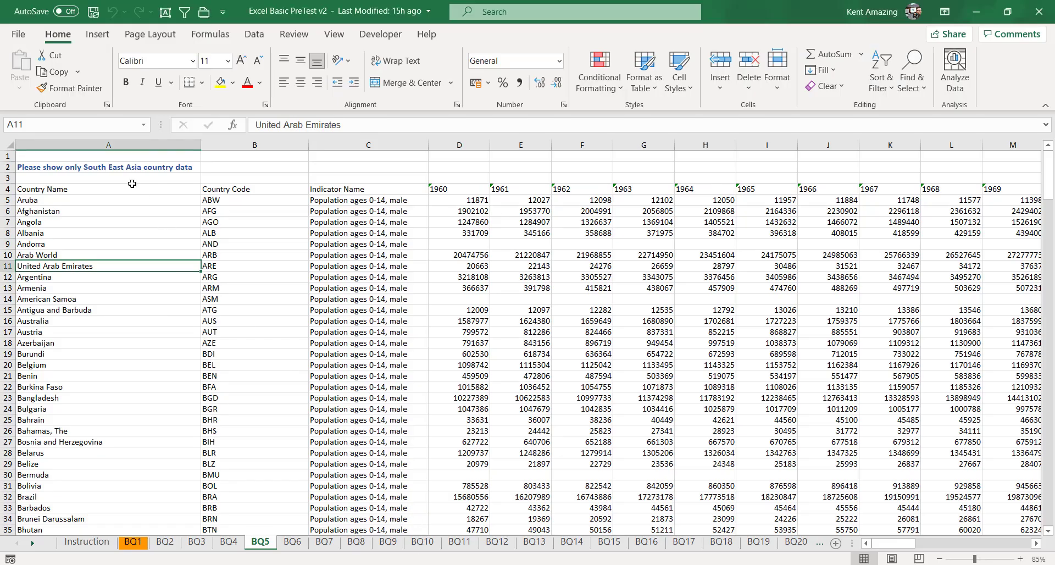
Turn on filtering for the header row of the population table, starting from the Country Name cell A4
left_click(124, 166)
left_click(127, 190)
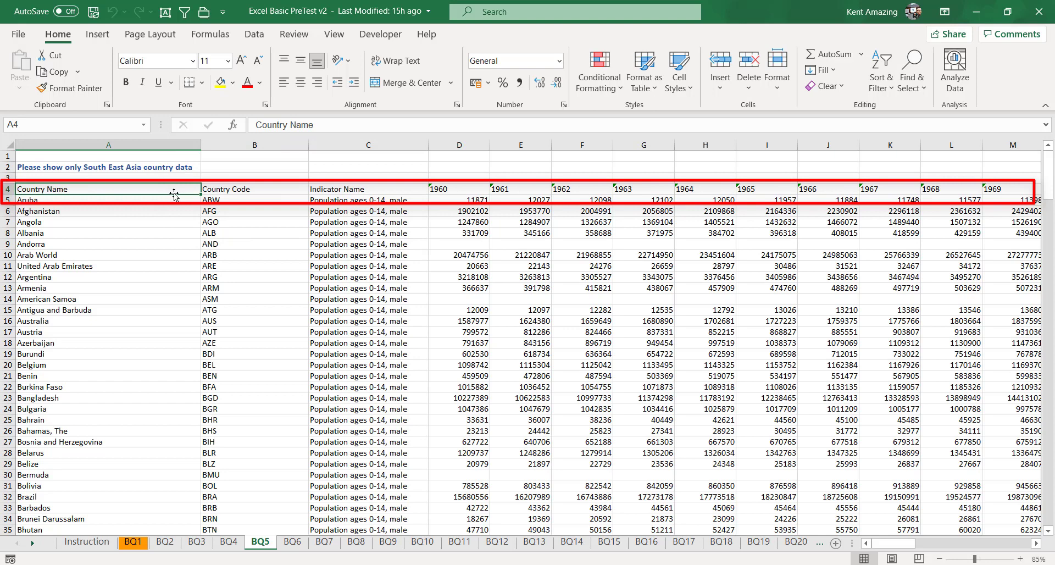
left_click(893, 84)
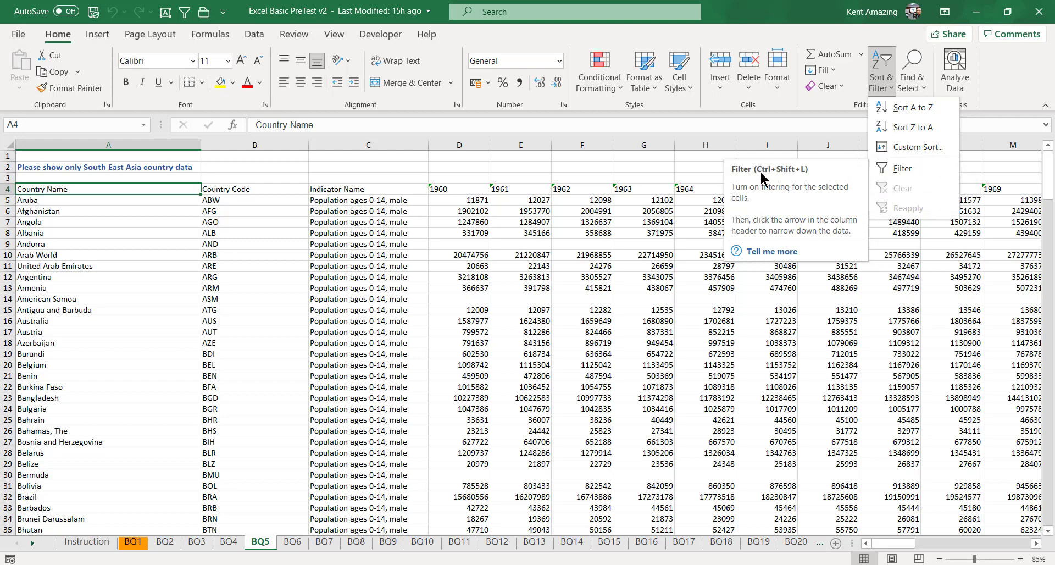
left_click(897, 170)
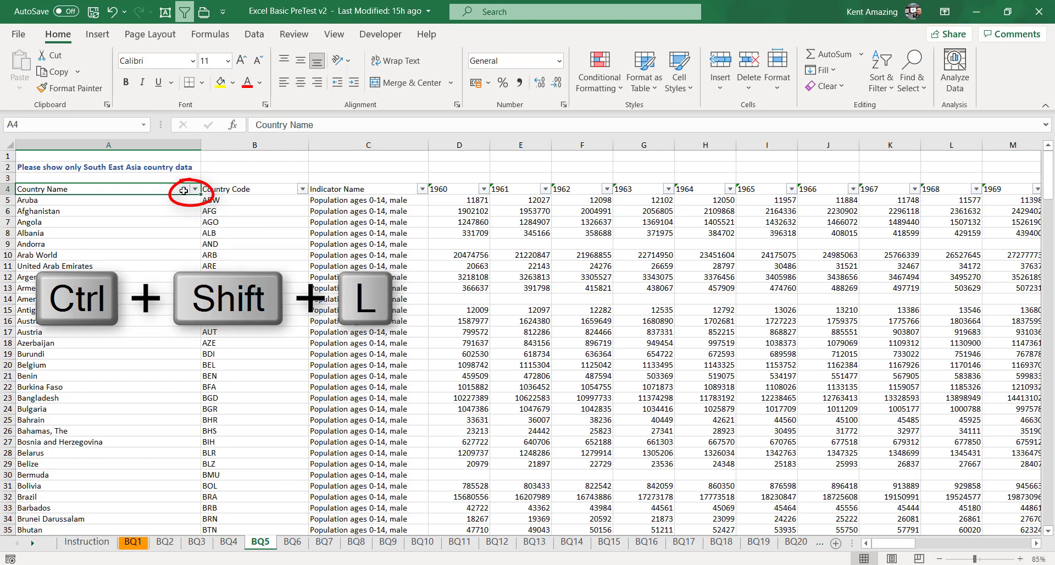
key("ctrl+shift+l")
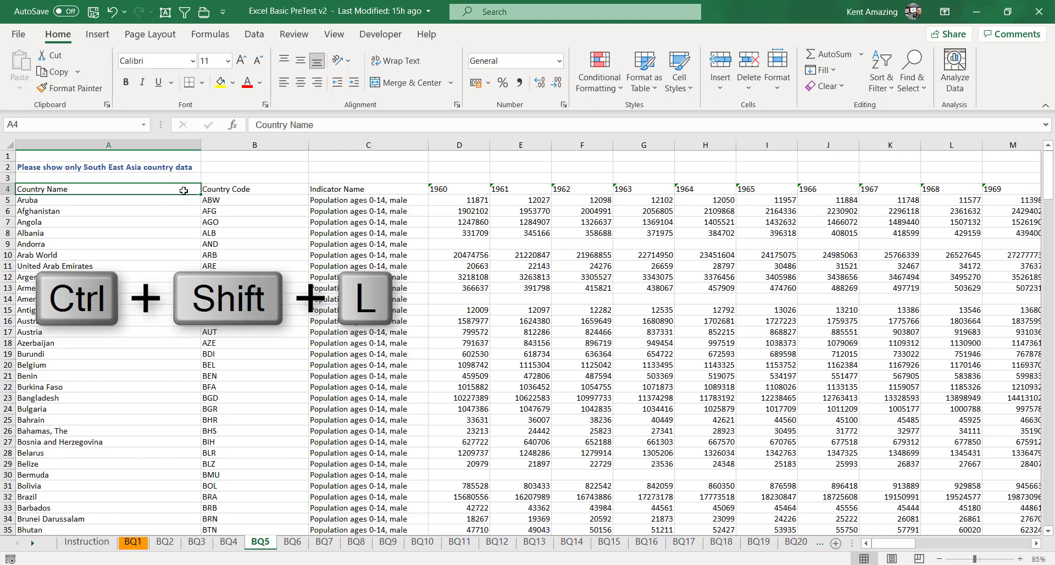
key("ctrl+shift+l")
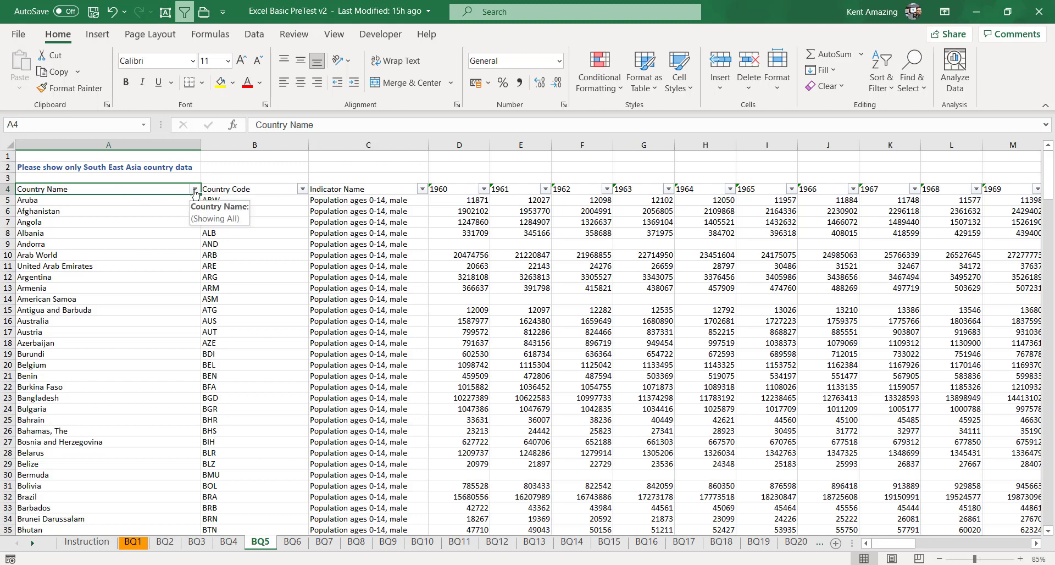
left_click(194, 190)
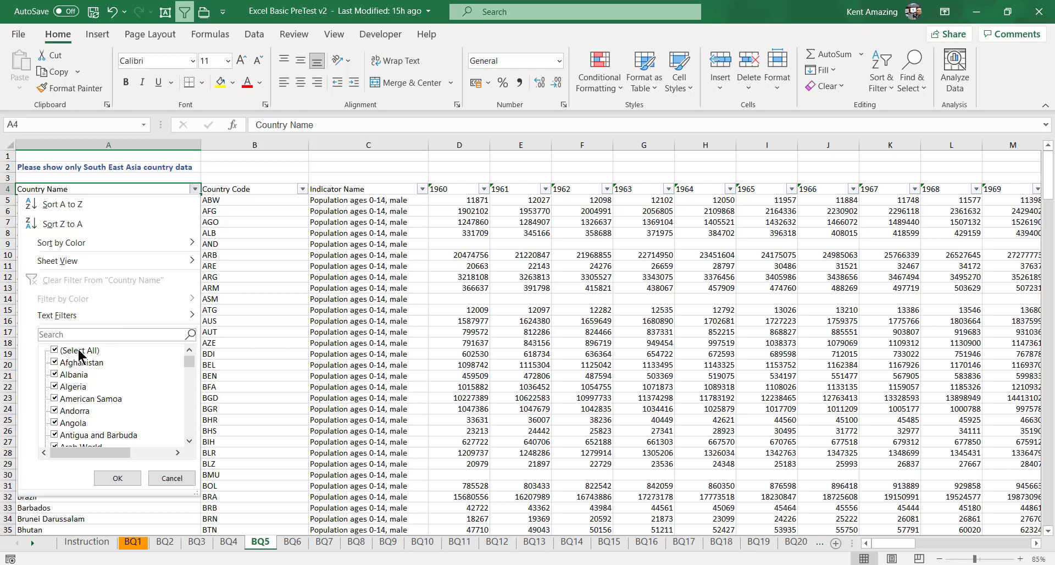
left_click(55, 350)
left_click(55, 334)
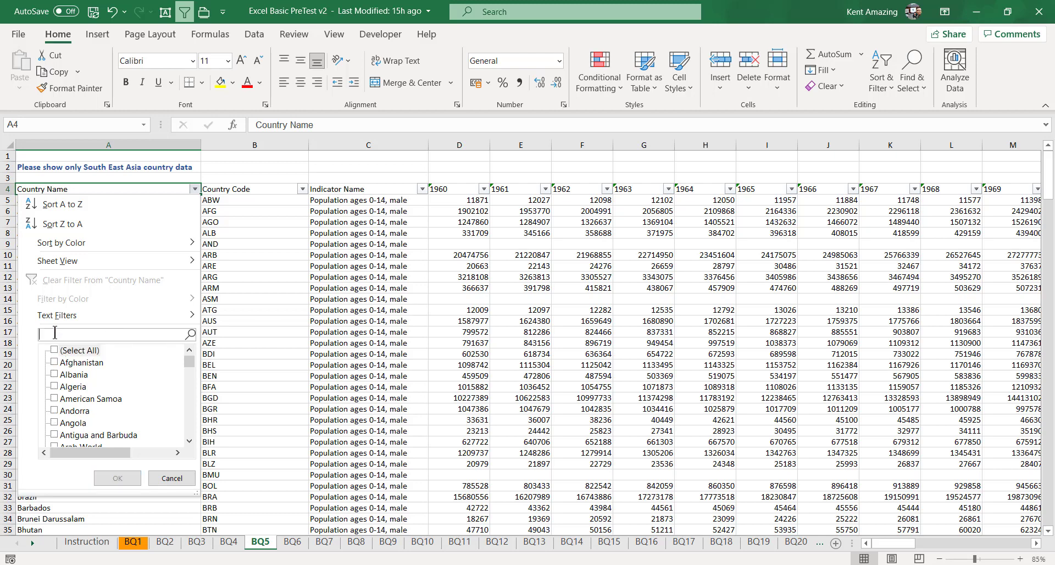
type("ind")
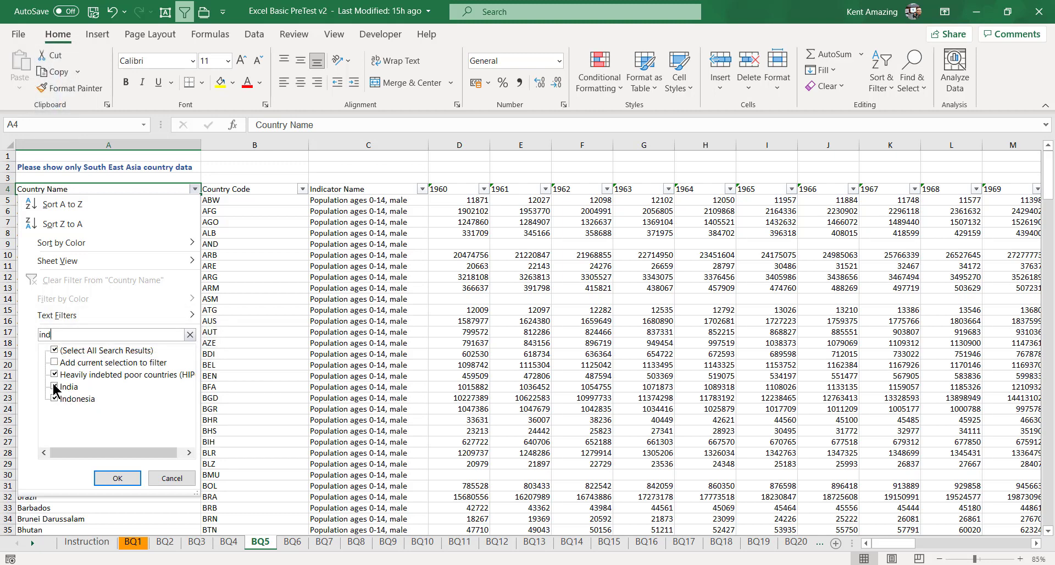
left_click(54, 350)
left_click(53, 399)
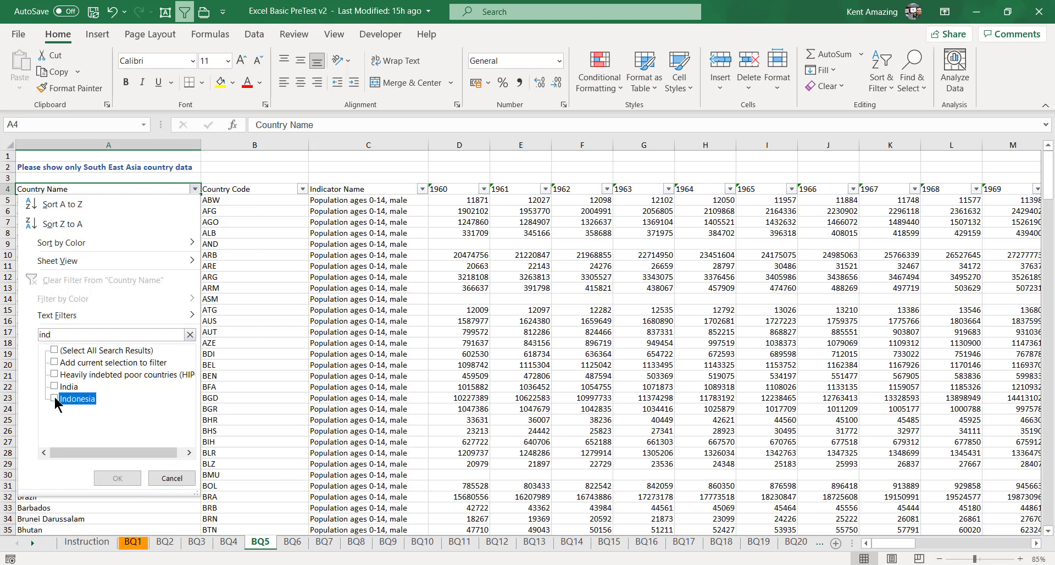
left_click(52, 362)
left_click(52, 362)
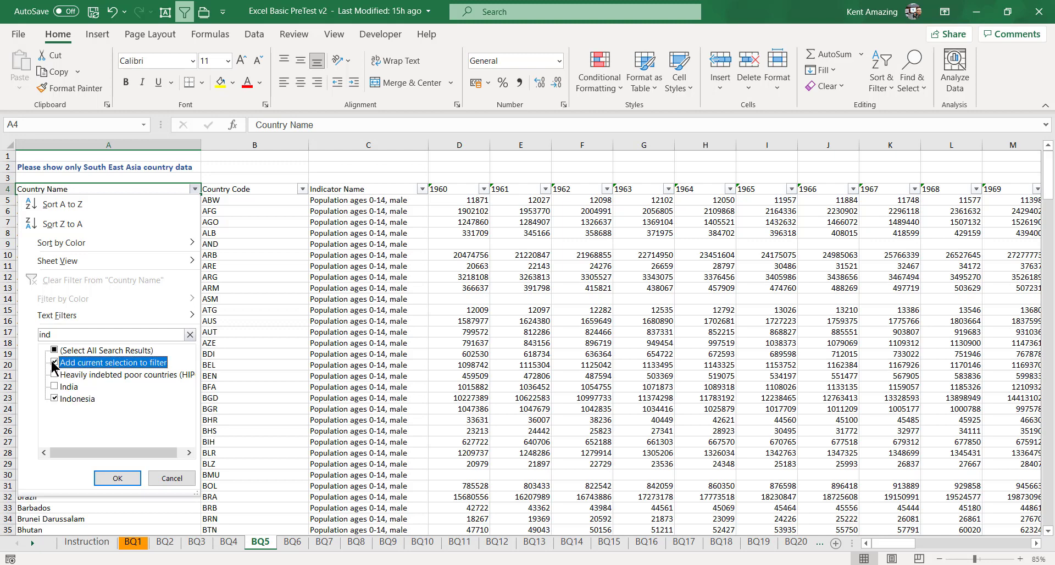
left_click(53, 333)
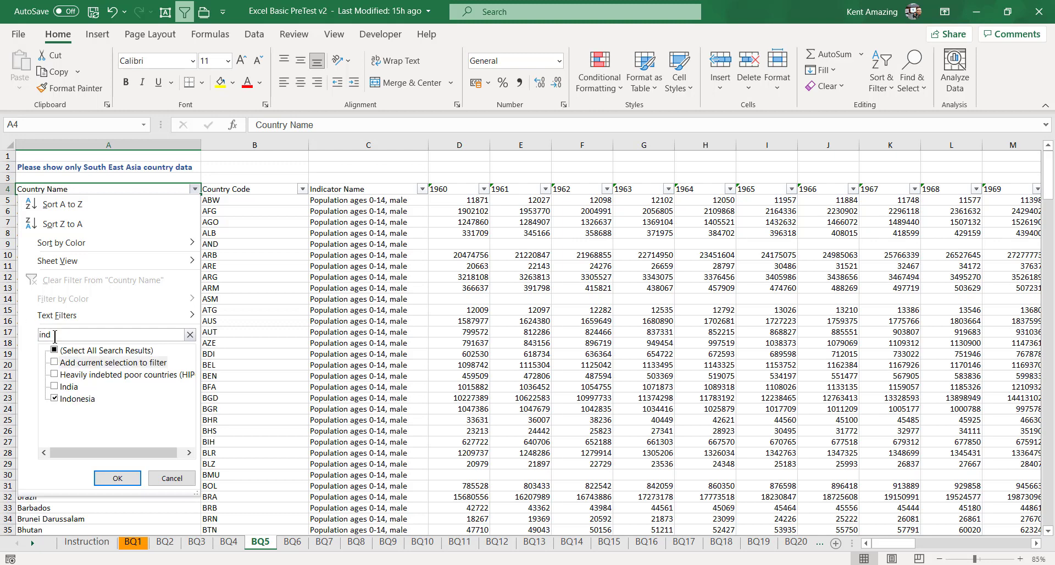
key("ctrl+a")
key("alt+Tab")
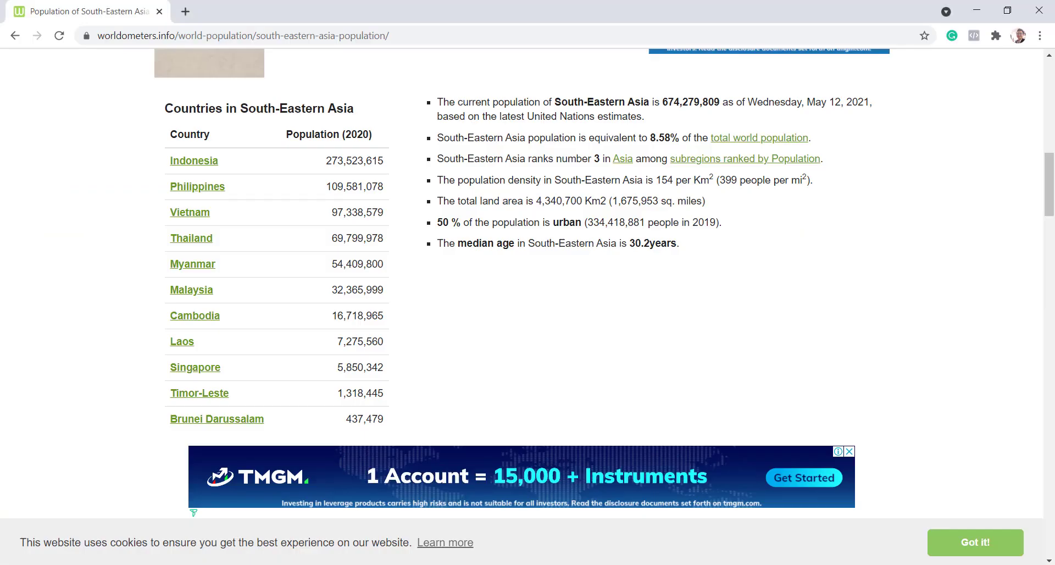
key("alt+Tab")
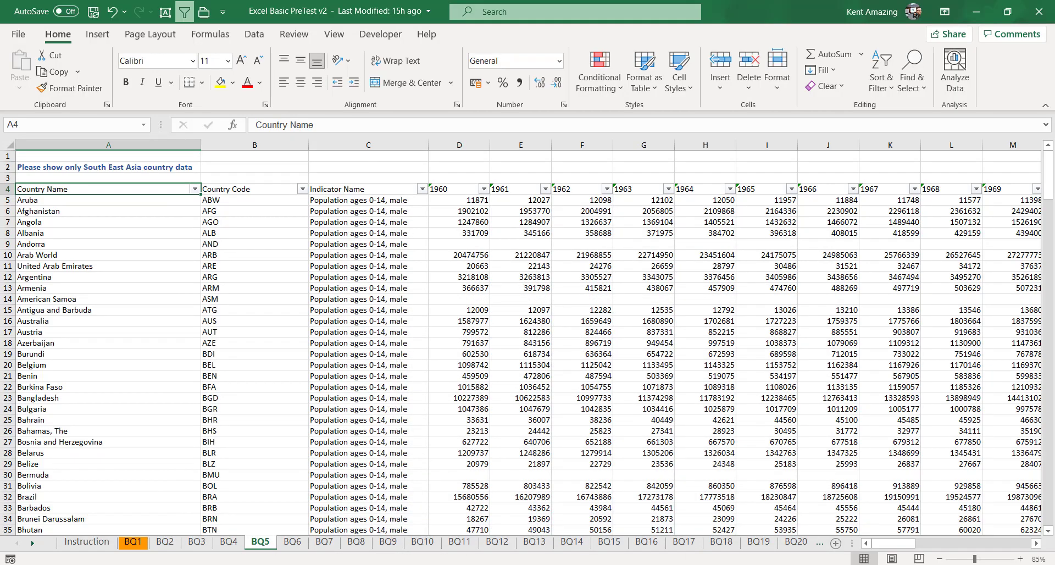
Filter the Country Name column to Philippines only, using the search text "ph"
left_click(194, 188)
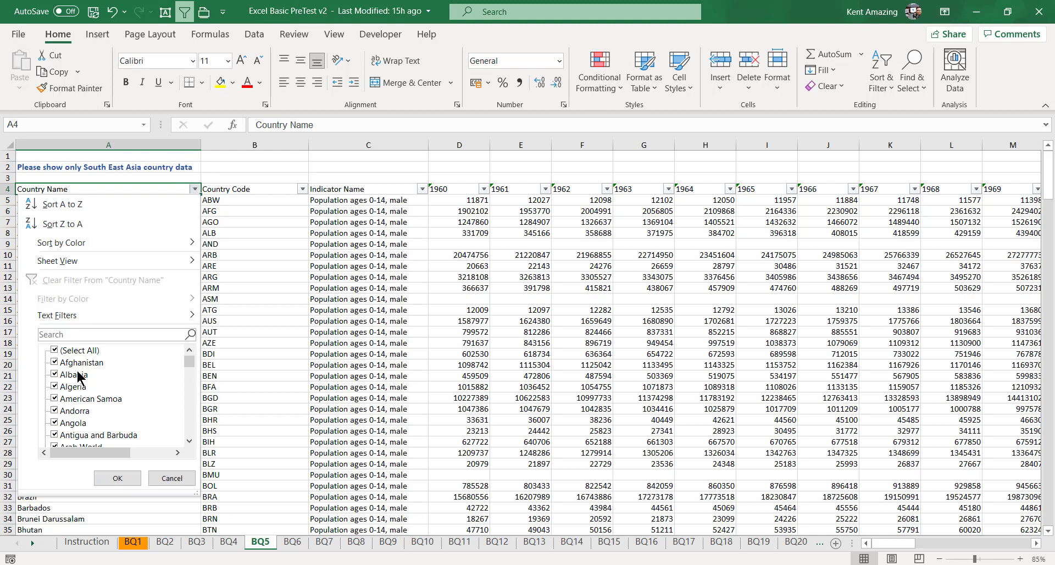
left_click(57, 350)
left_click(49, 334)
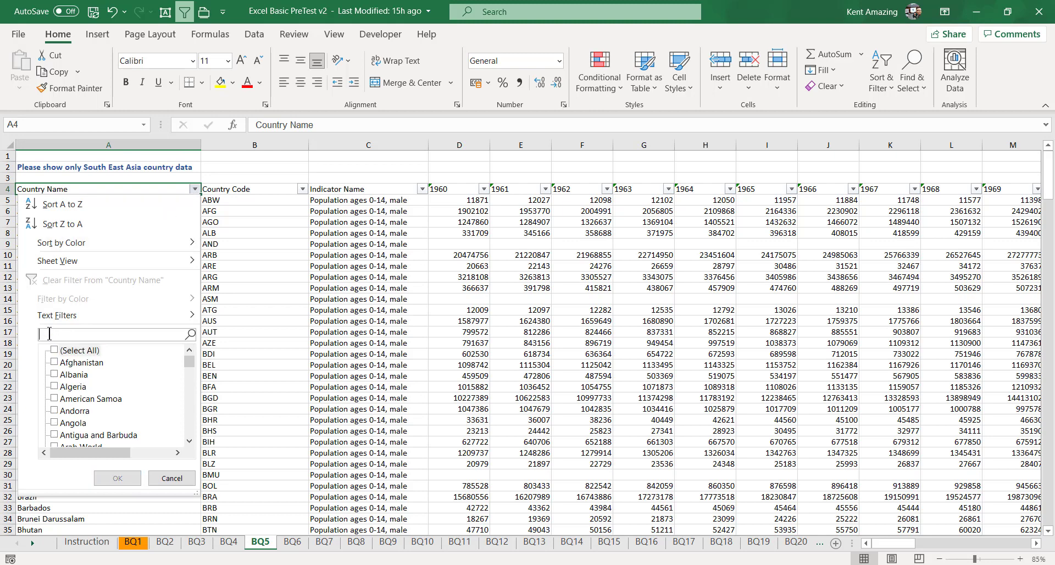
type("ph")
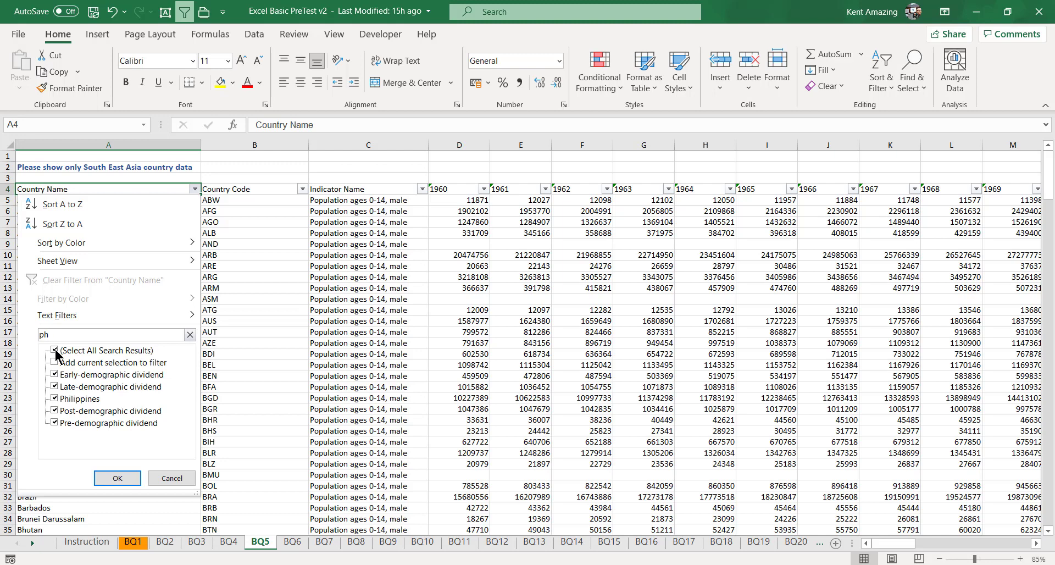
left_click(55, 350)
left_click(55, 398)
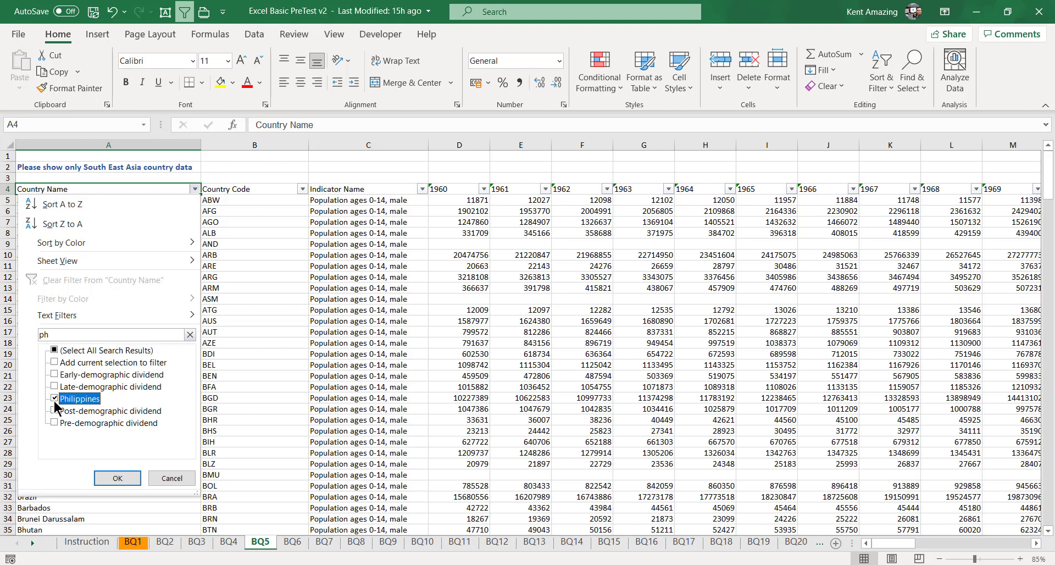
left_click(118, 478)
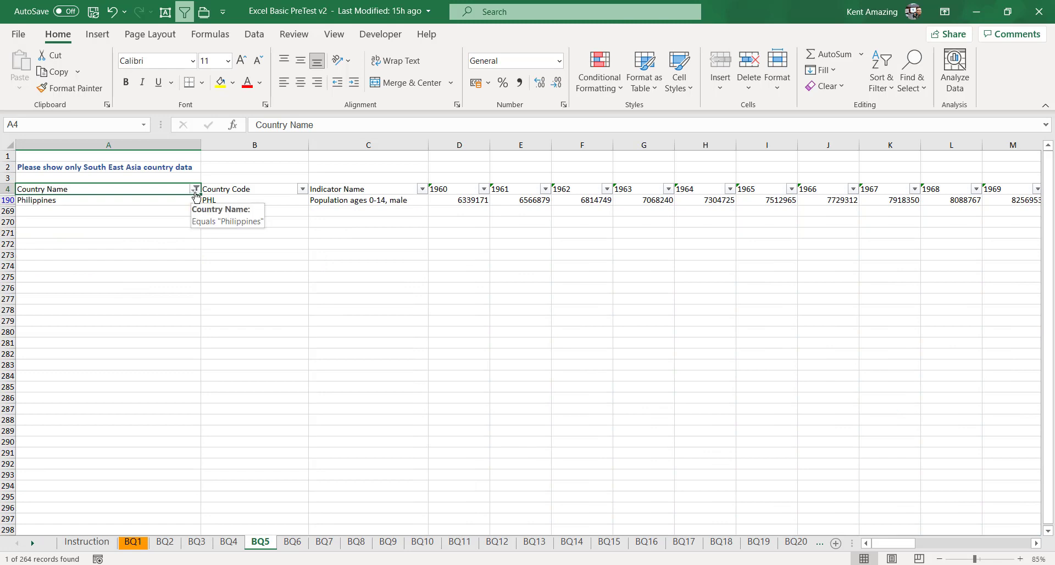
Add only Indonesia to the current Country Name filter, using the search text "ind"
left_click(196, 190)
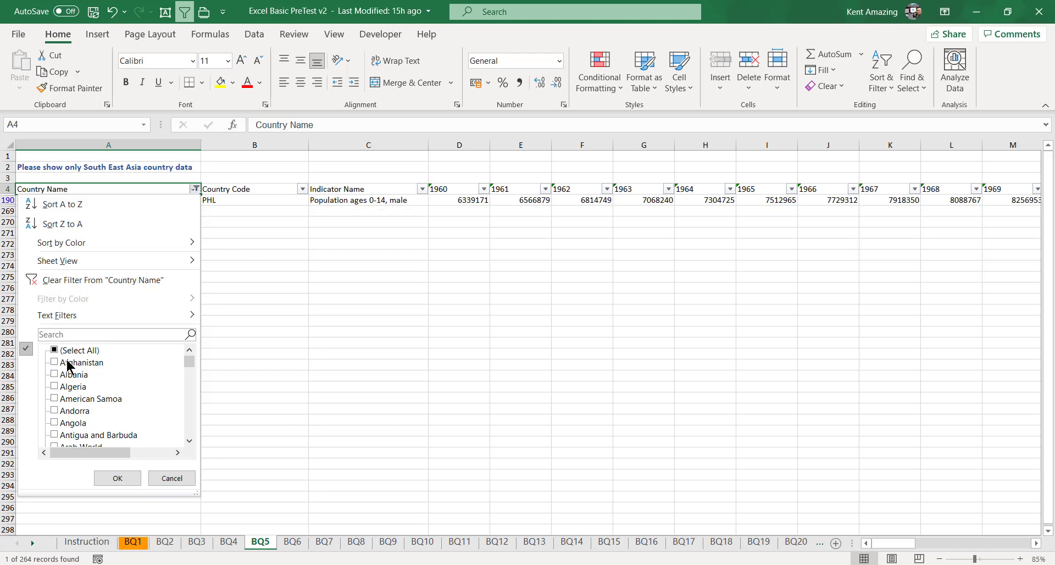
left_click(64, 332)
type("ind")
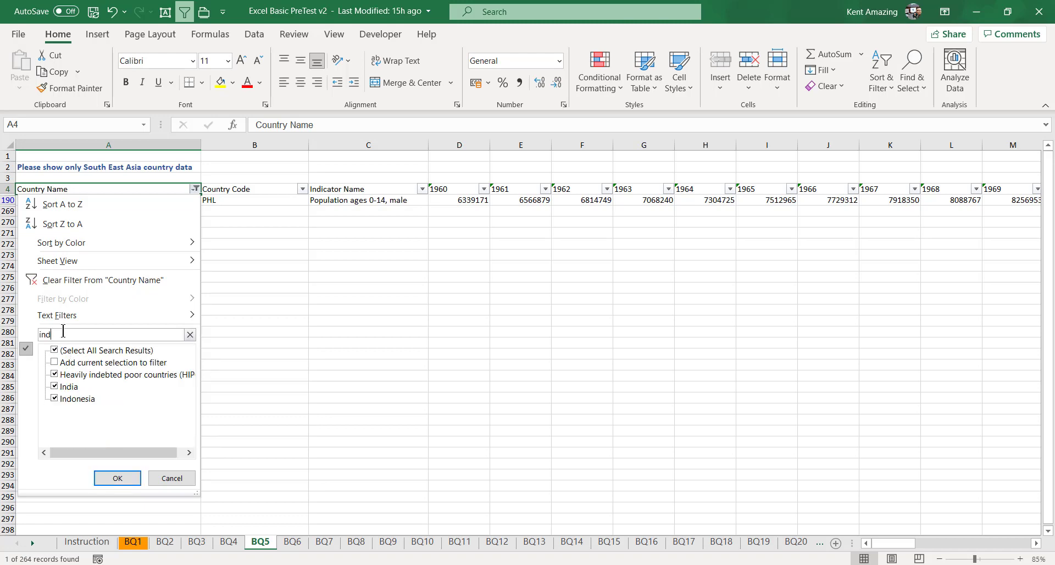
left_click(54, 363)
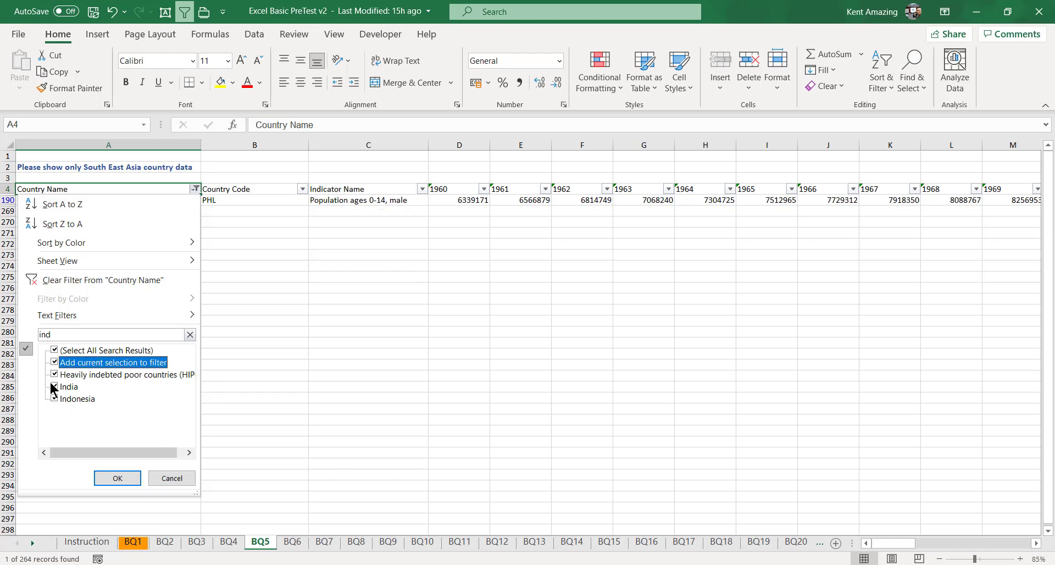
left_click(55, 349)
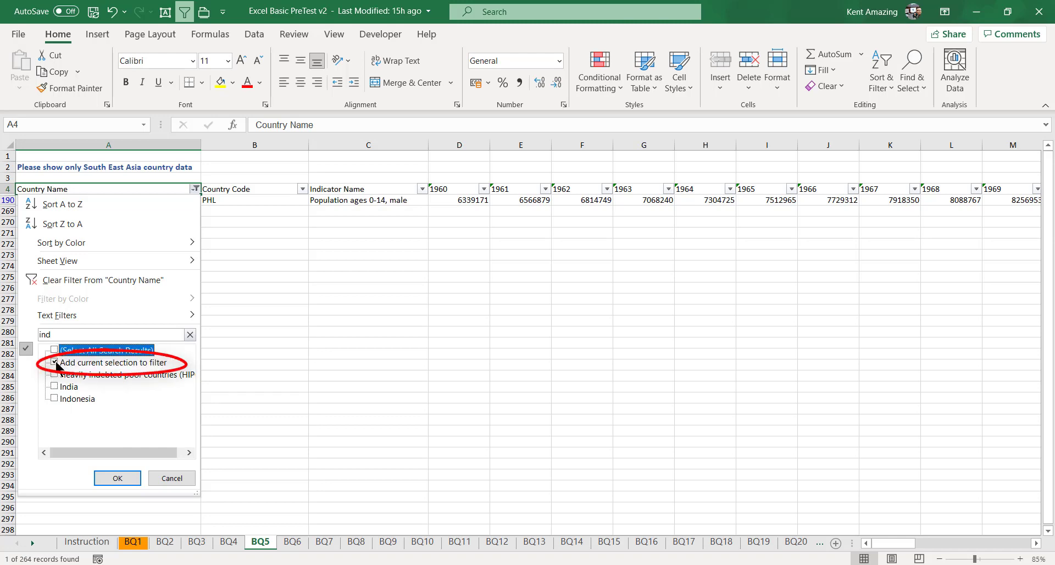
left_click(55, 399)
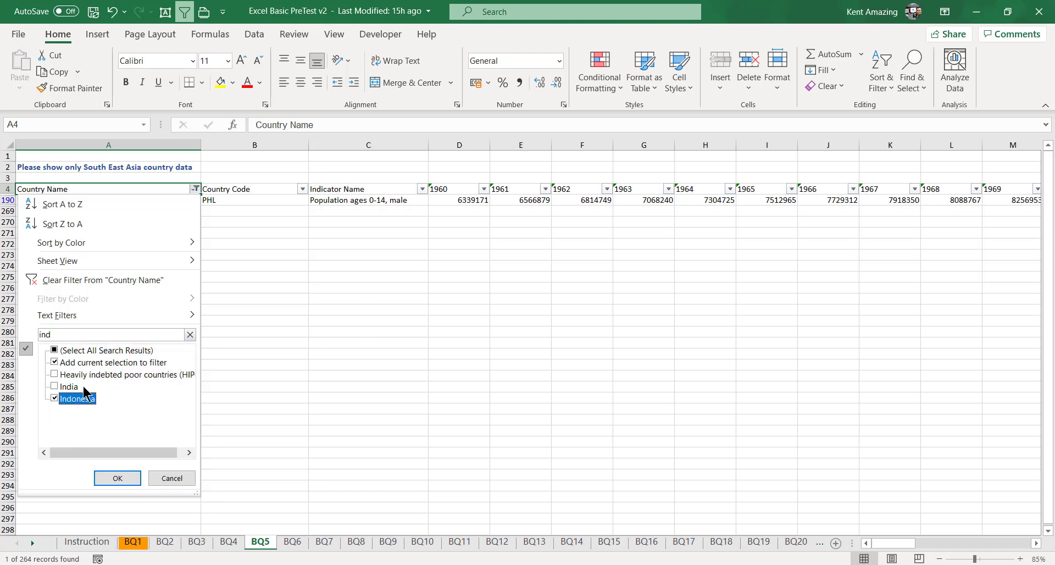
left_click(115, 480)
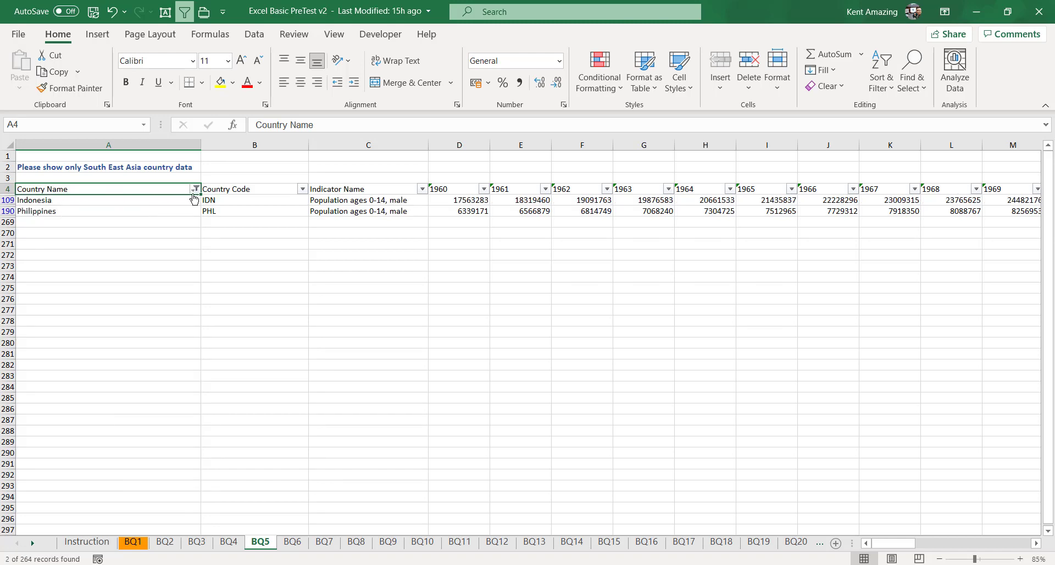
Check the country list in the browser and add Vietnam to the current Country Name filter, using the search text "viet"
key("alt+Tab")
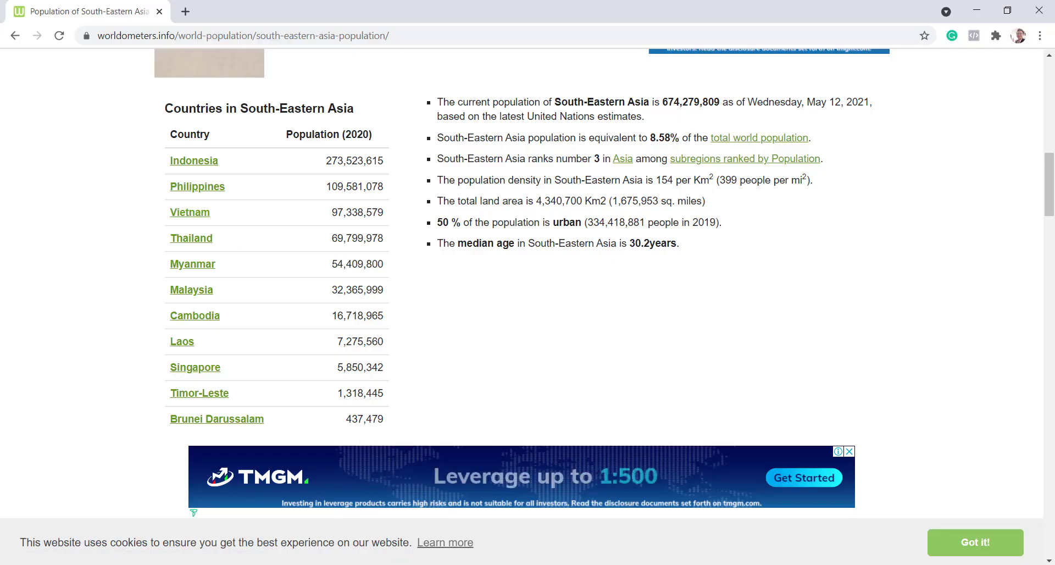
key("alt+Tab")
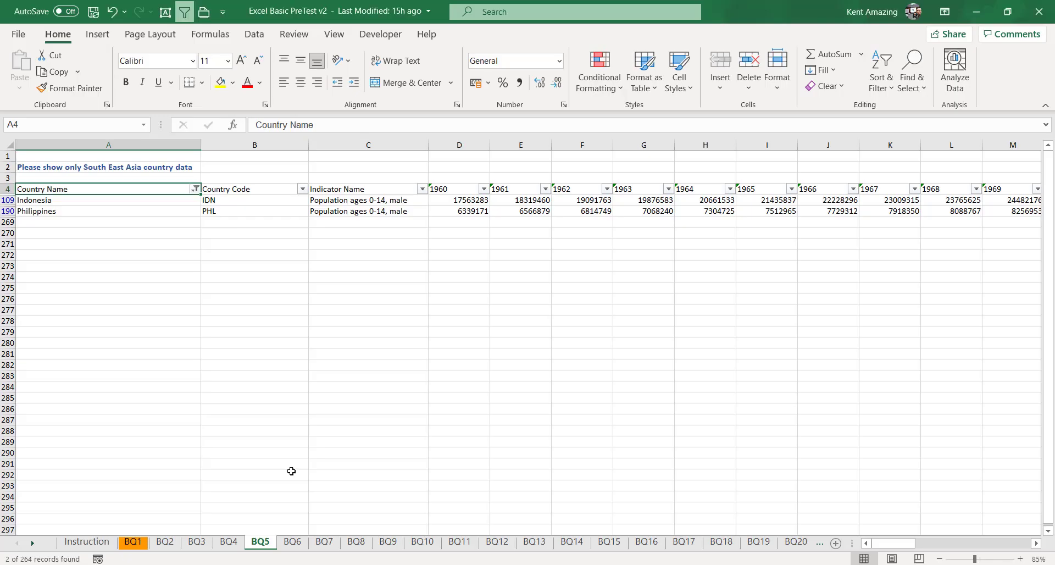
left_click(195, 189)
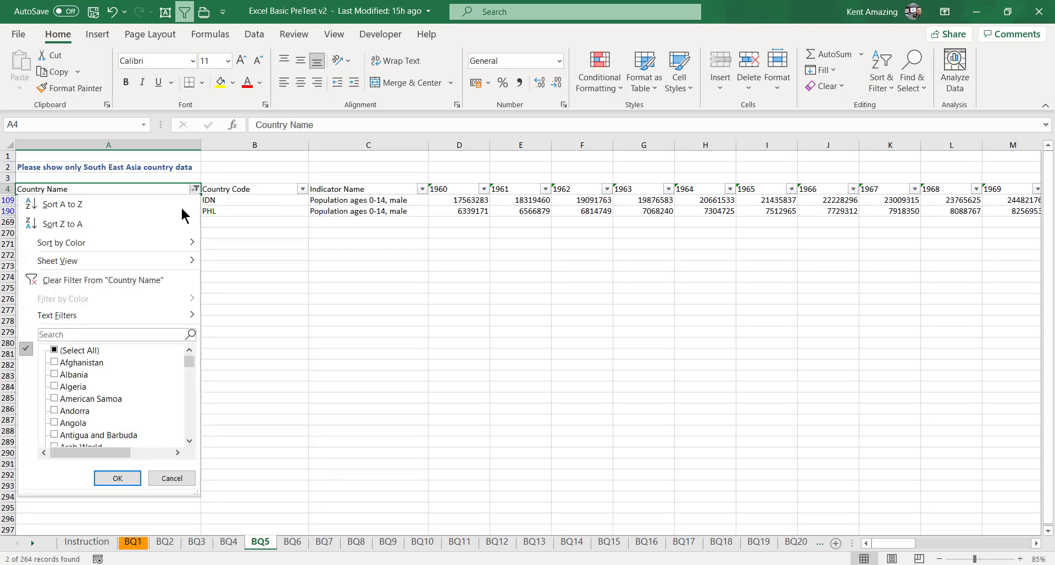
left_click(57, 336)
type("viet")
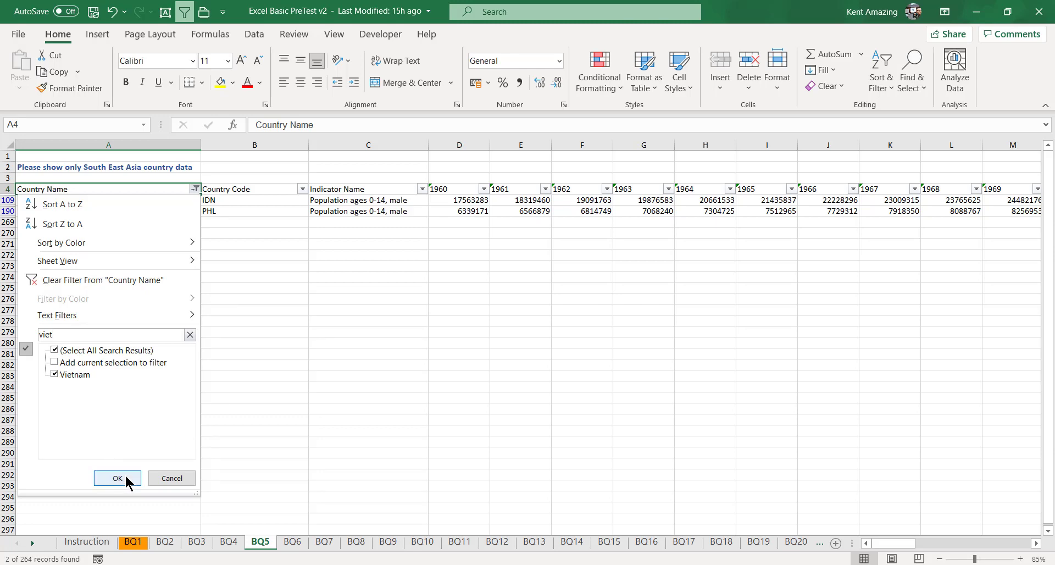
left_click(55, 362)
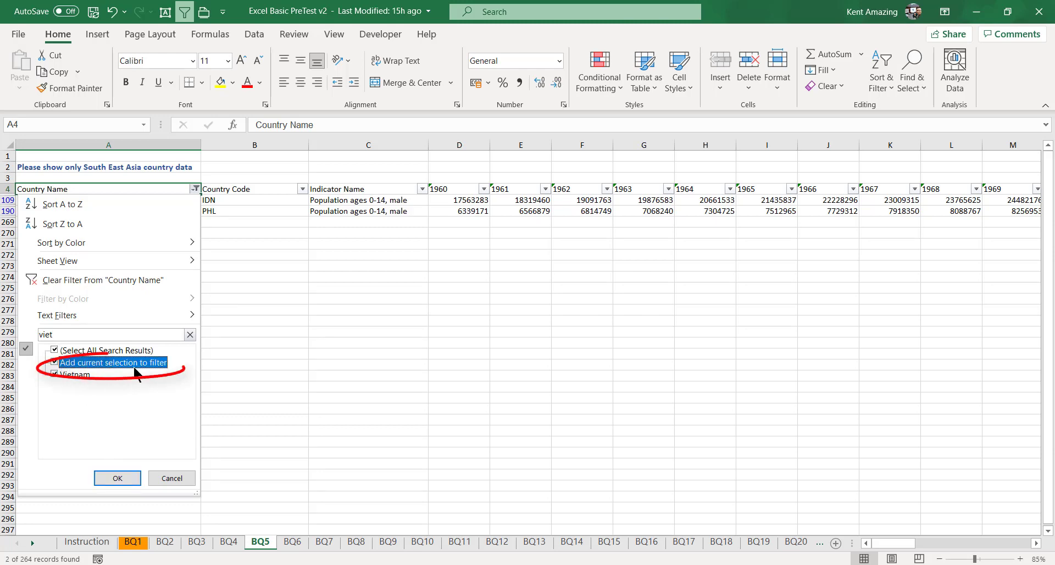
left_click(120, 478)
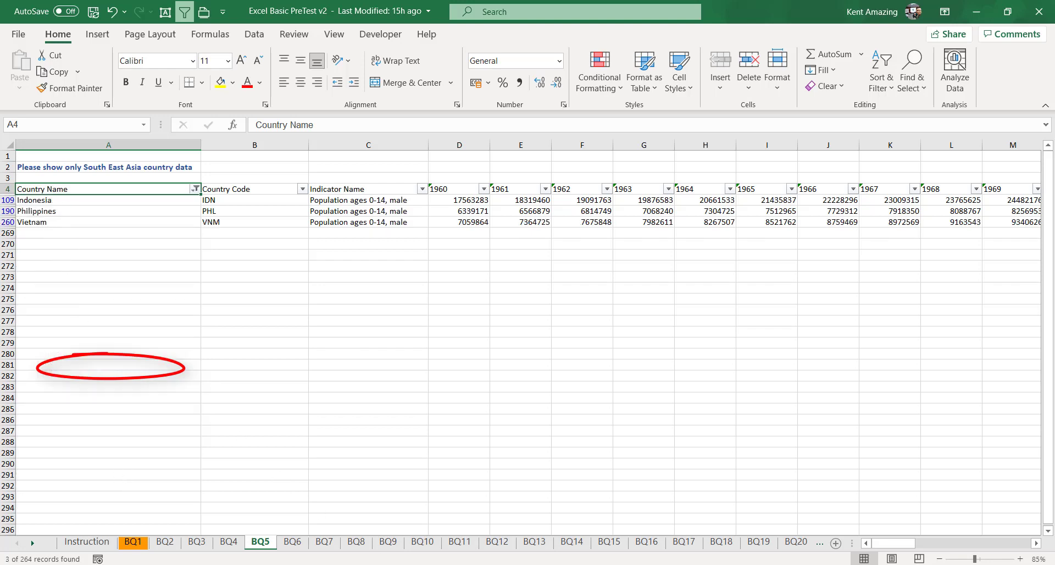
left_click(456, 564)
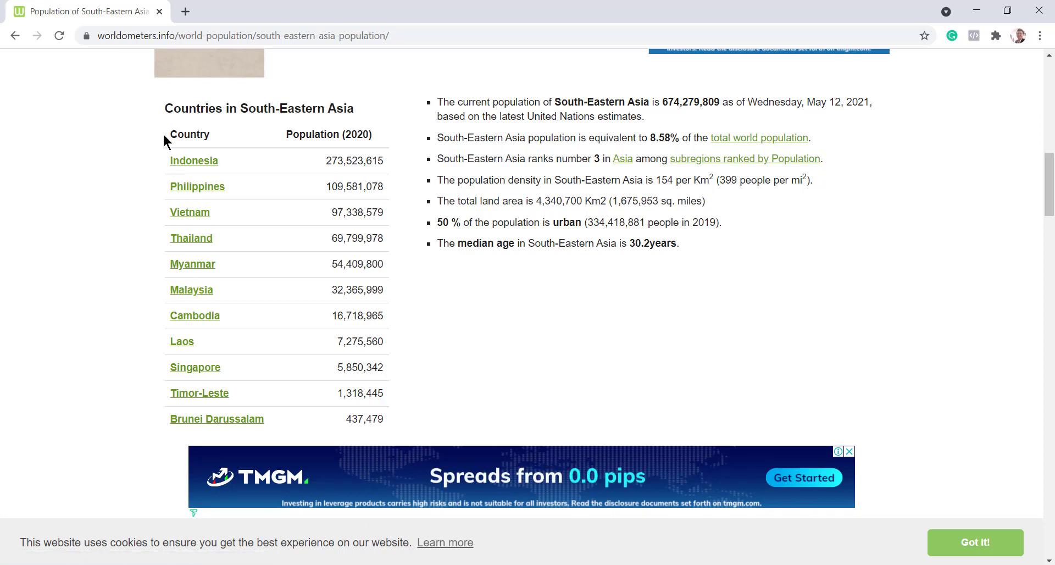
left_click_drag(170, 137, 395, 410)
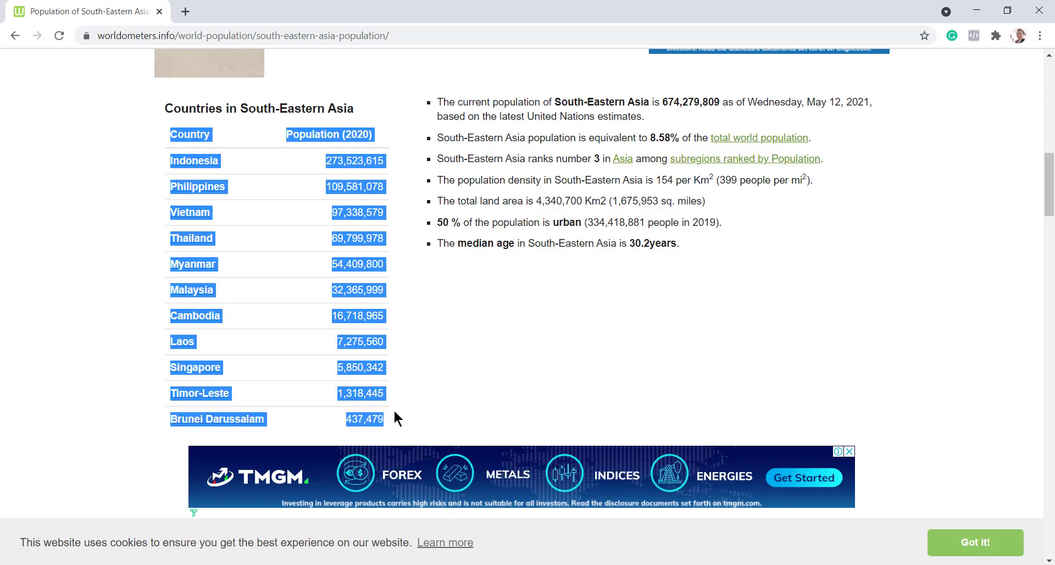
key("alt+Tab")
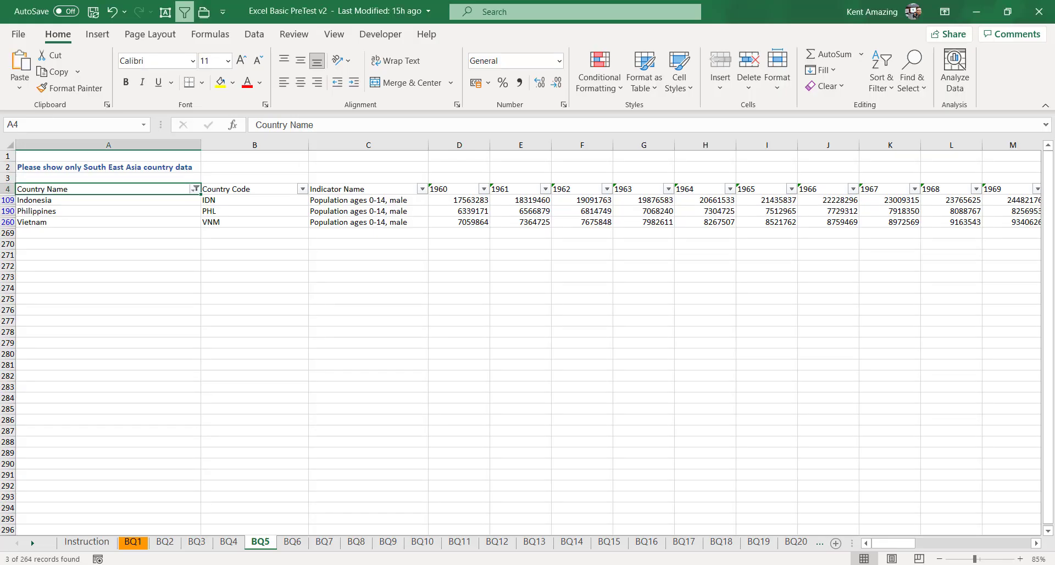
right_click(225, 329)
left_click(279, 269)
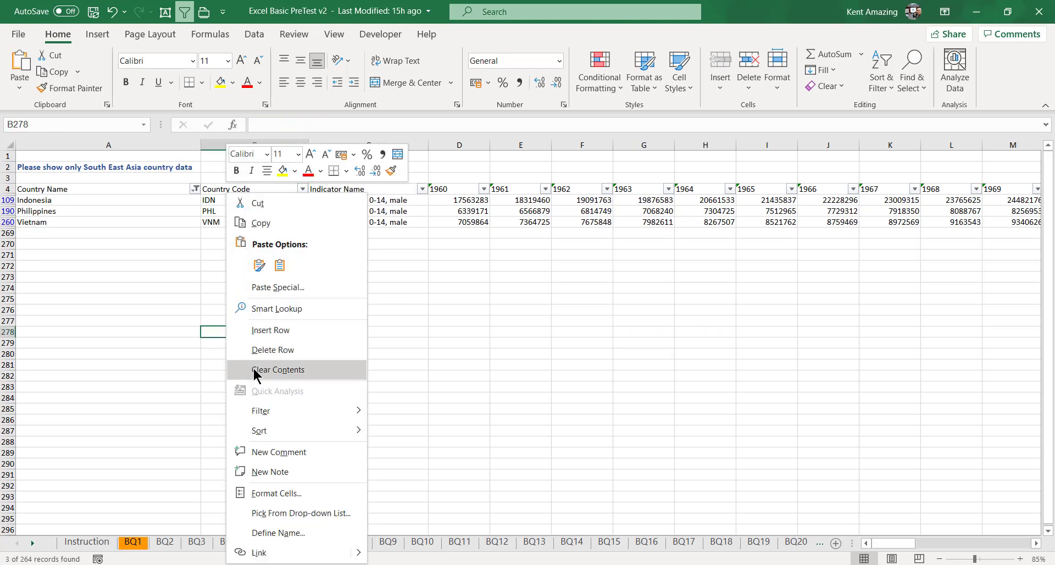
left_click(568, 300)
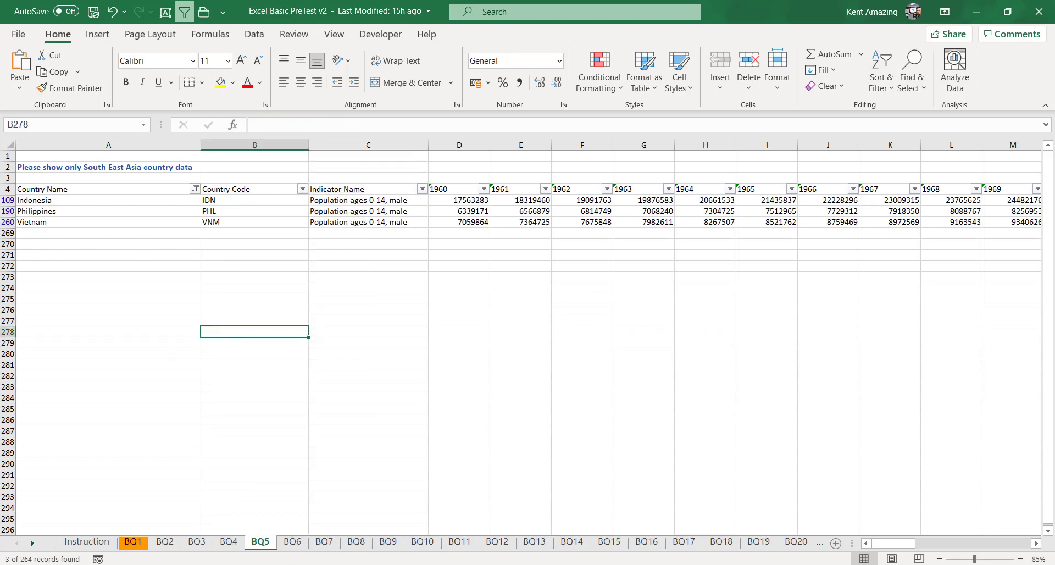
Copy the Countries in South-Eastern Asia table from the browser and paste it at B278 of the BQ5 sheet, matching destination formatting
left_click(364, 564)
left_click(150, 154)
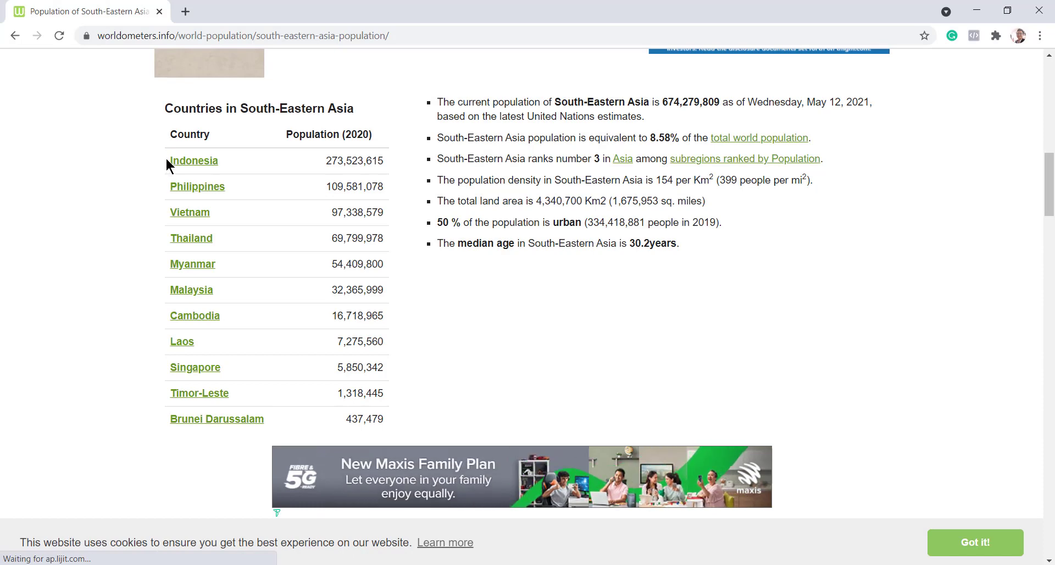
left_click_drag(171, 135, 381, 432)
key("ctrl+c")
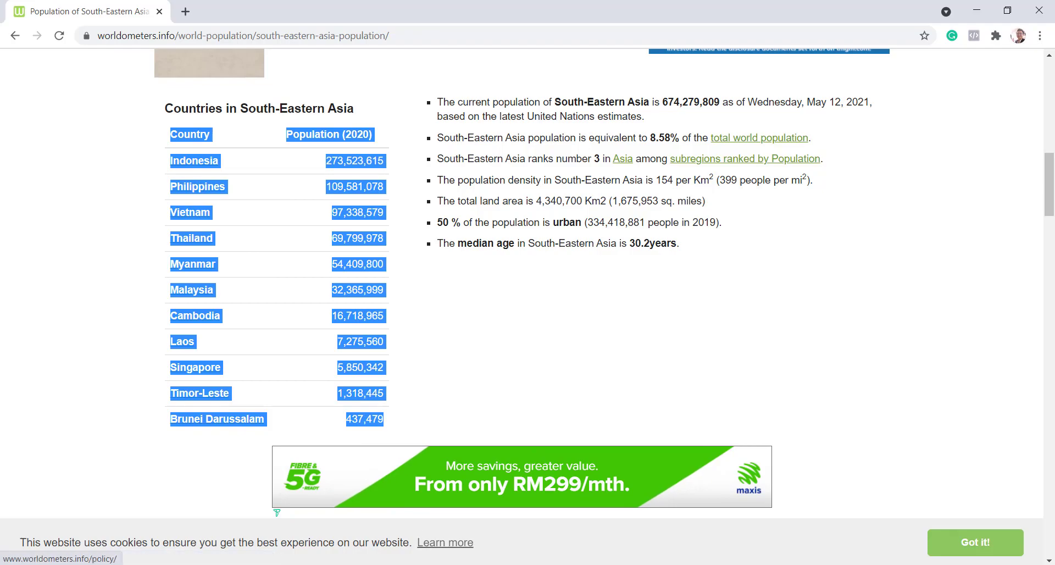
key("alt+Tab")
right_click(255, 332)
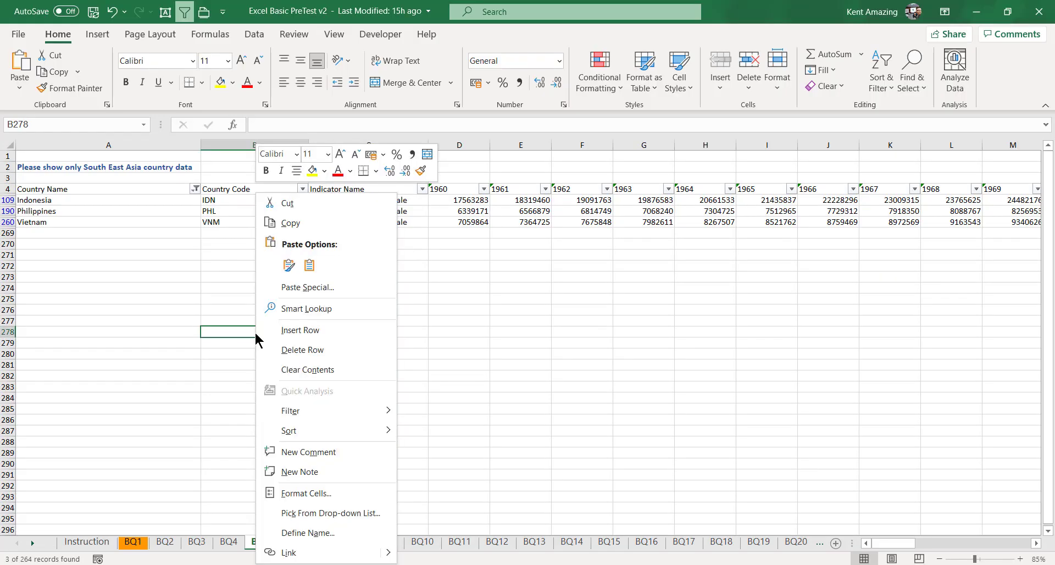
left_click(288, 266)
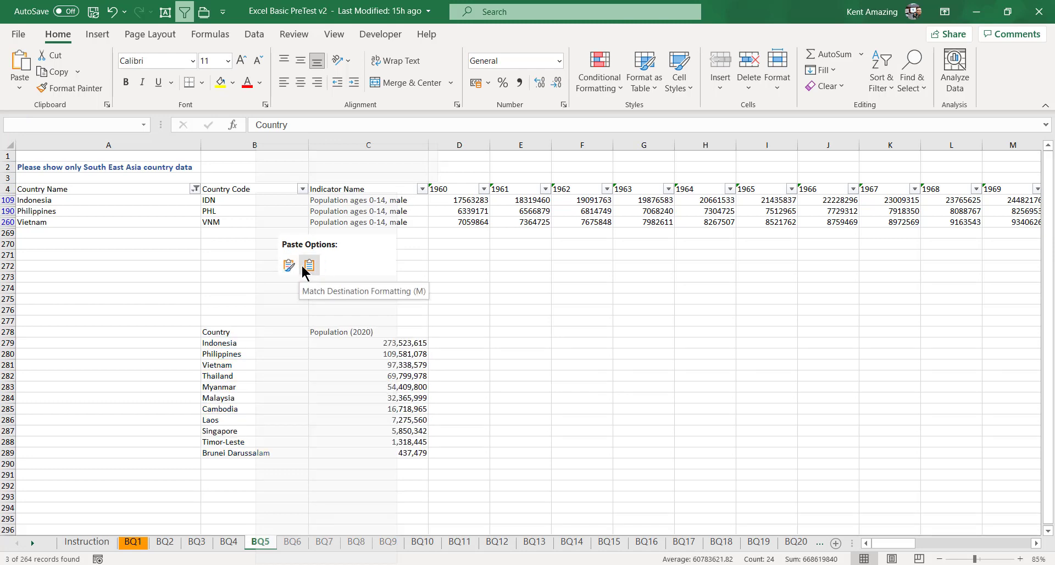
left_click(307, 266)
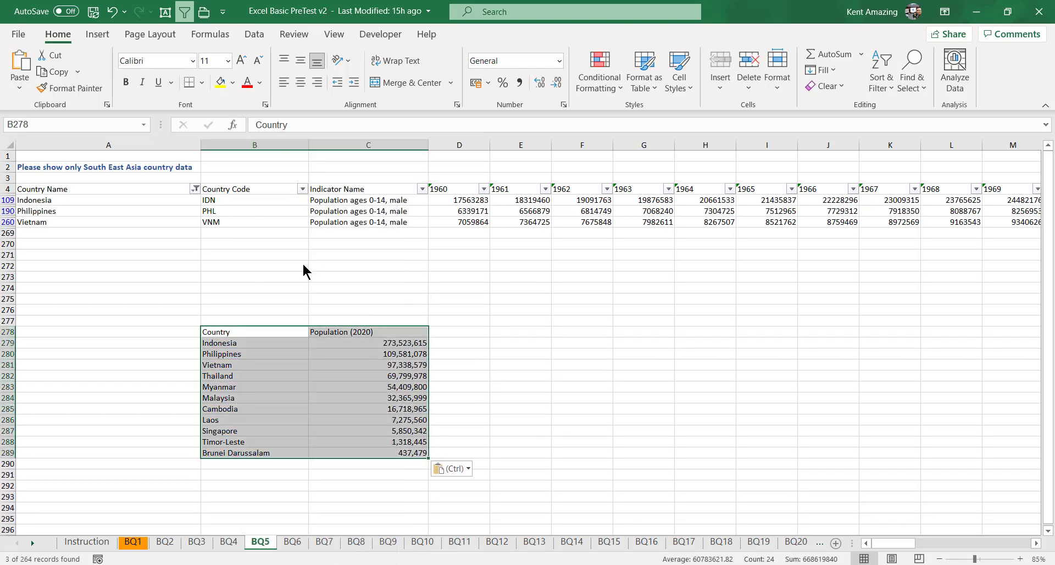
left_click(304, 266)
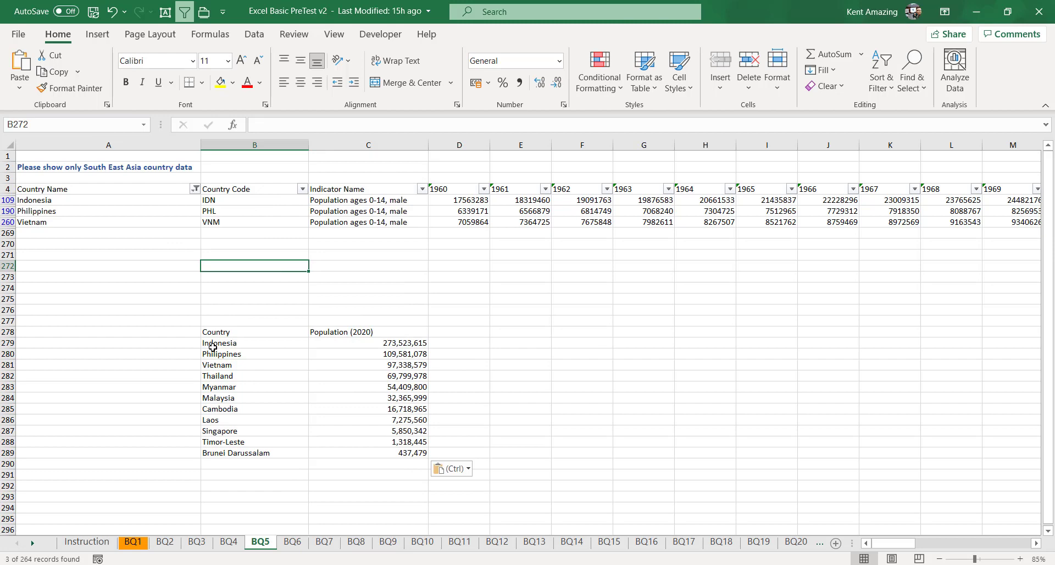
Number the first two pasted countries by entering 1 in A279 and 2 in A280
left_click(189, 342)
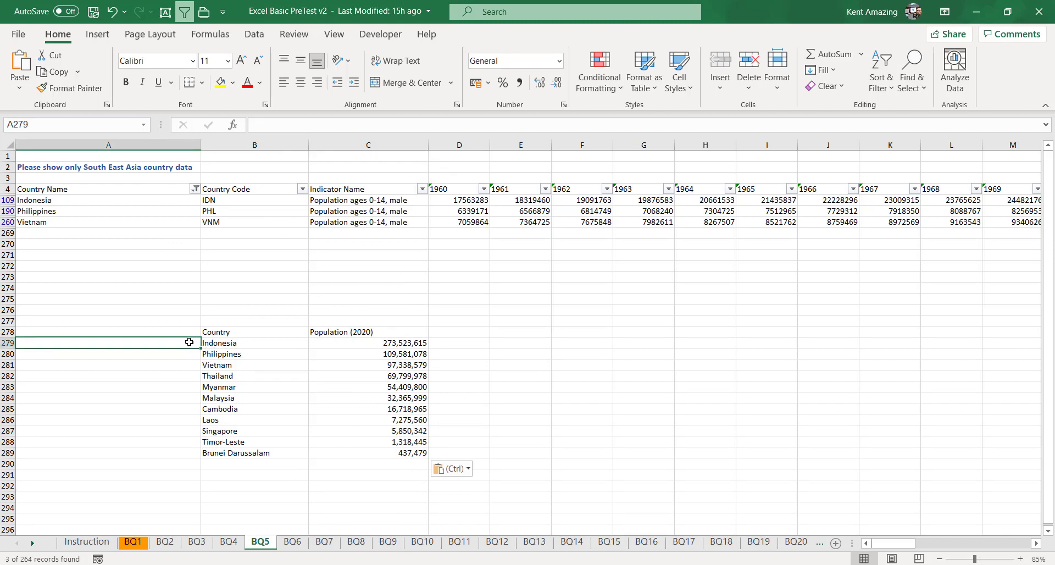
type("1")
key("Return")
type("3")
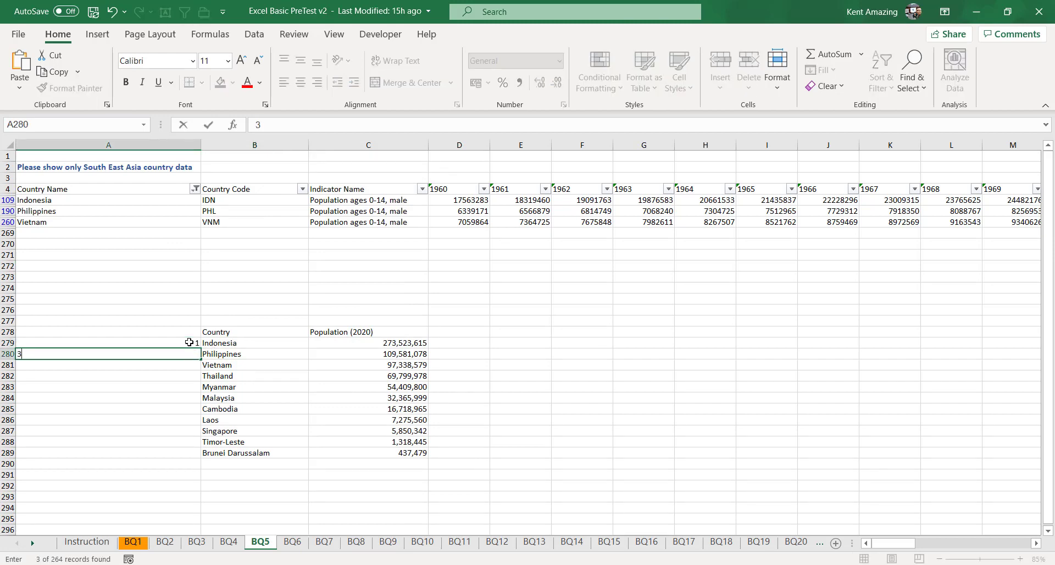
key("Return")
key("Up")
type("2")
key("Return")
Try to fill the number series from A279:A280 down to A289 beside the pasted countries
left_click(189, 342)
left_click_drag(184, 358, 203, 354)
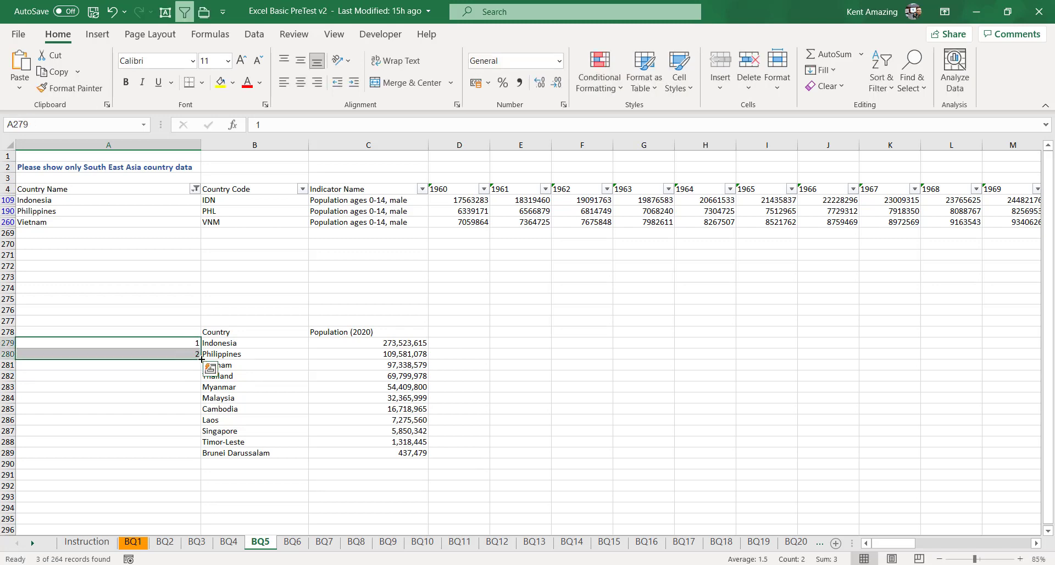
key("F2")
left_click_drag(202, 360, 205, 459)
left_click(186, 344)
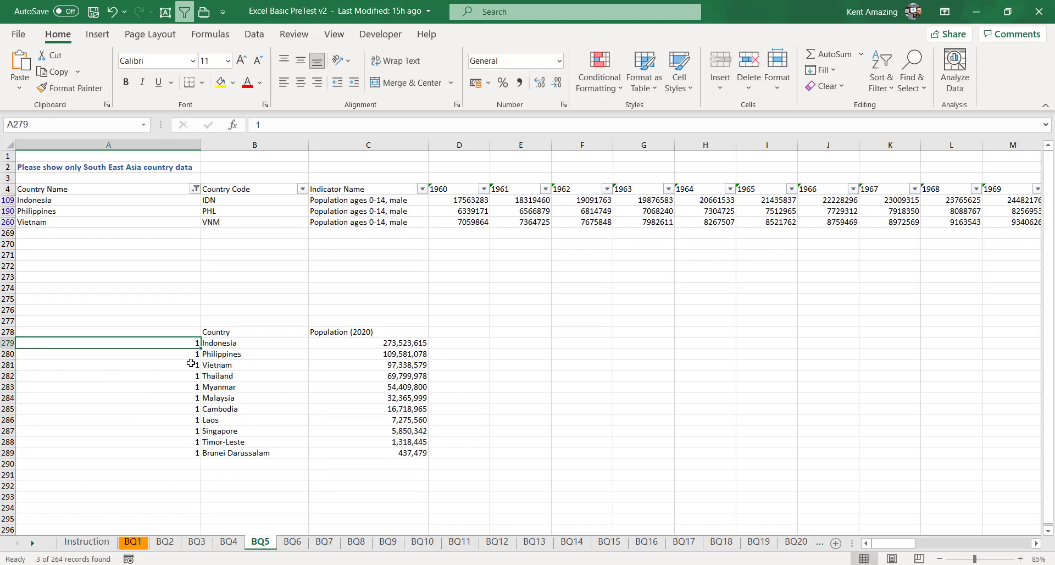
Set A280 to 2 again, retry the fill down to A289 and undo that fill
left_click(191, 363)
left_click(192, 354)
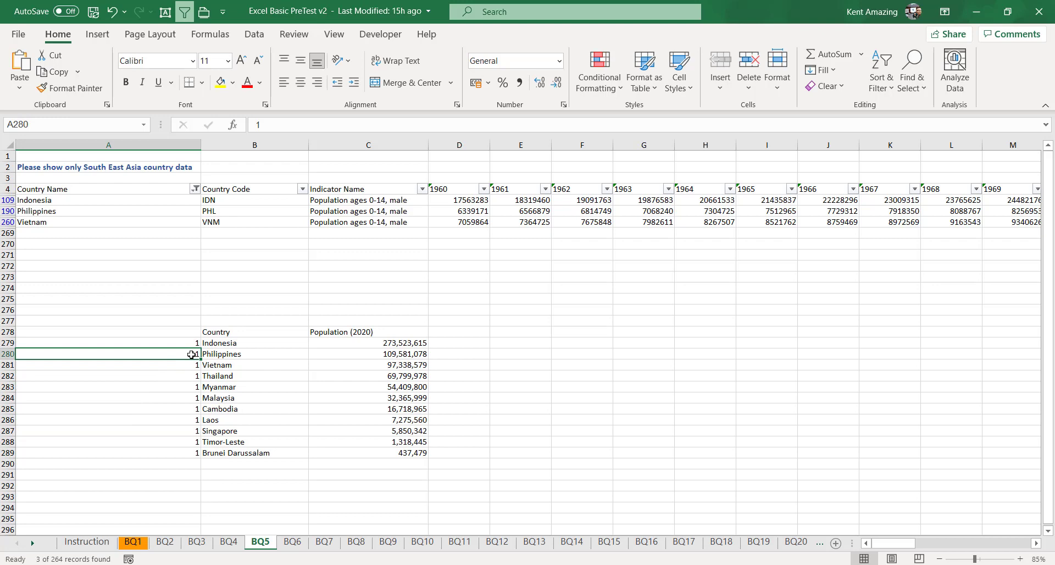
type("2")
key("Return")
left_click_drag(181, 344, 210, 463)
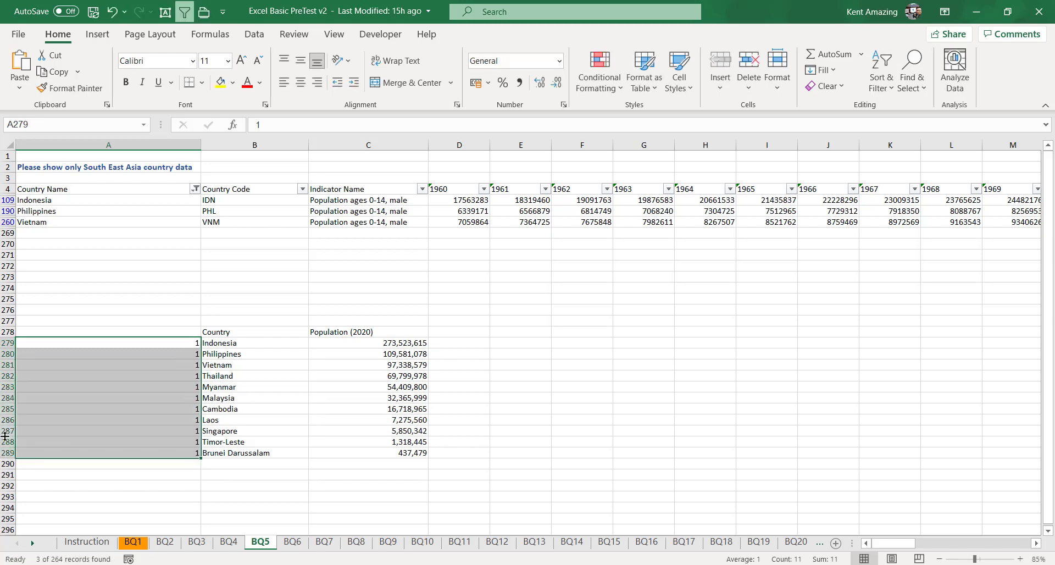
key("ctrl+z")
Clear the numbers in A279:A289 beside the pasted country list
left_click(115, 344)
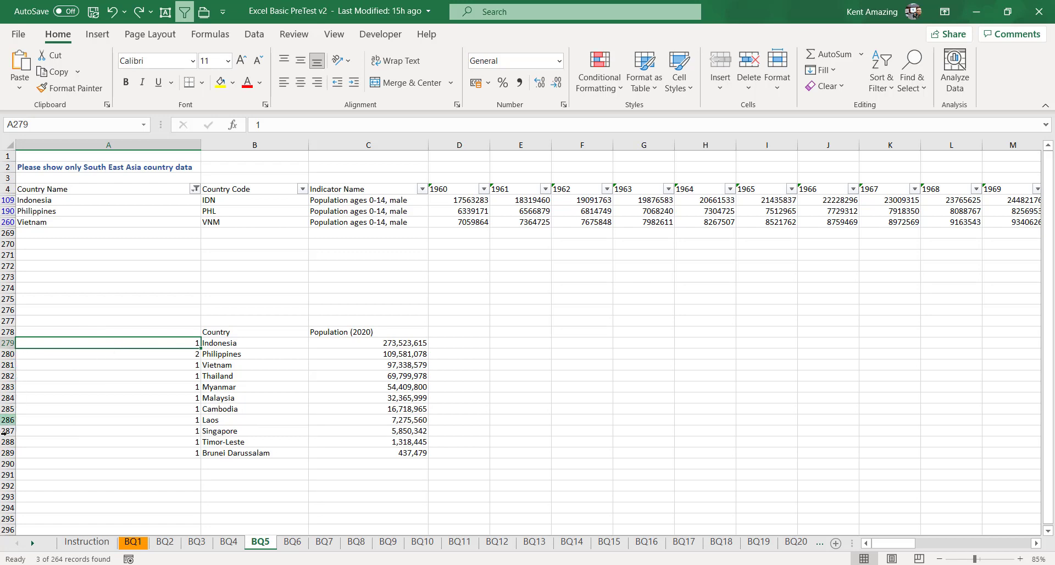
left_click(186, 455)
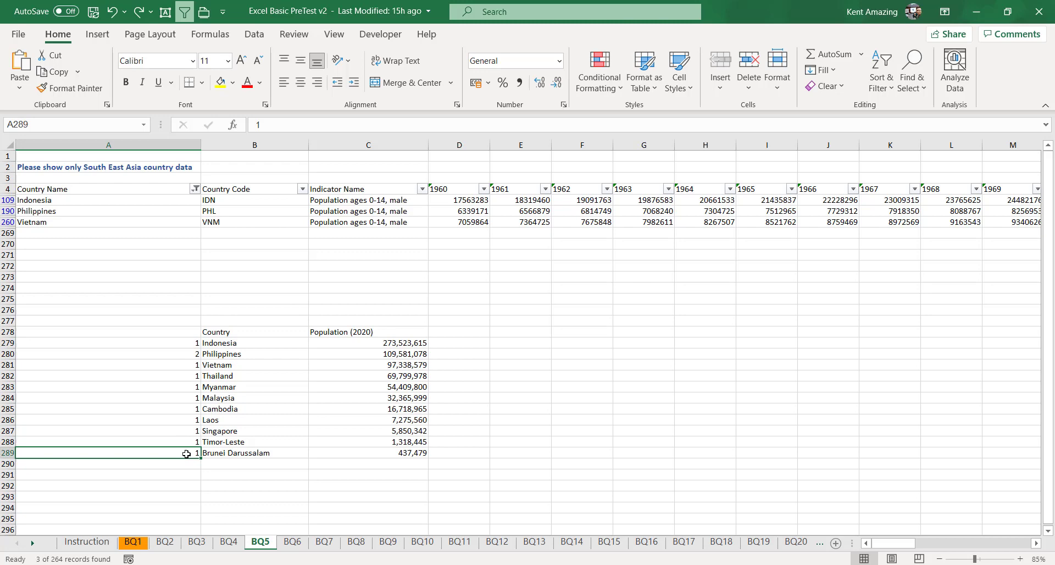
left_click(157, 344, "shift")
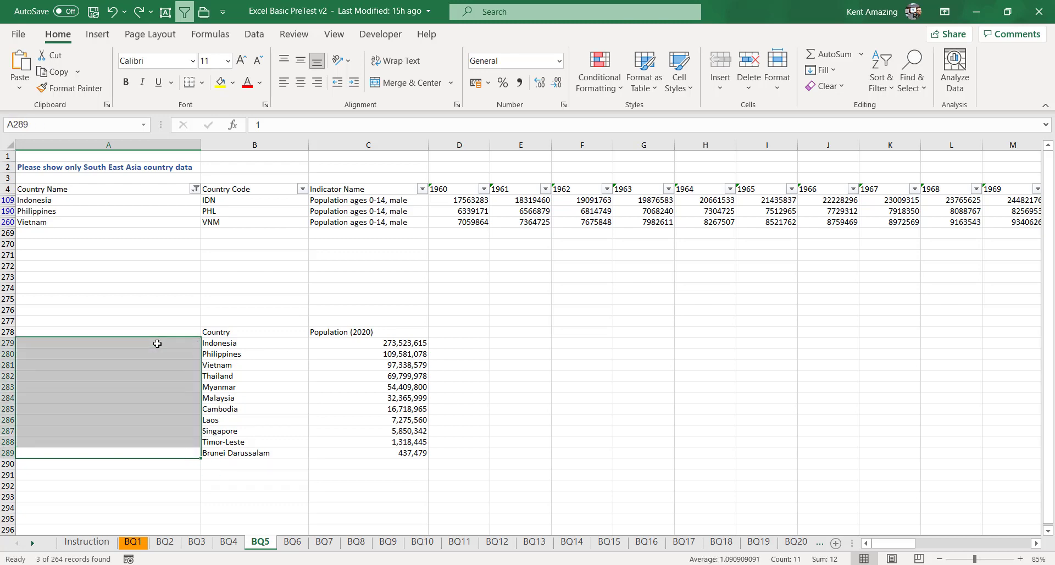
key("Delete")
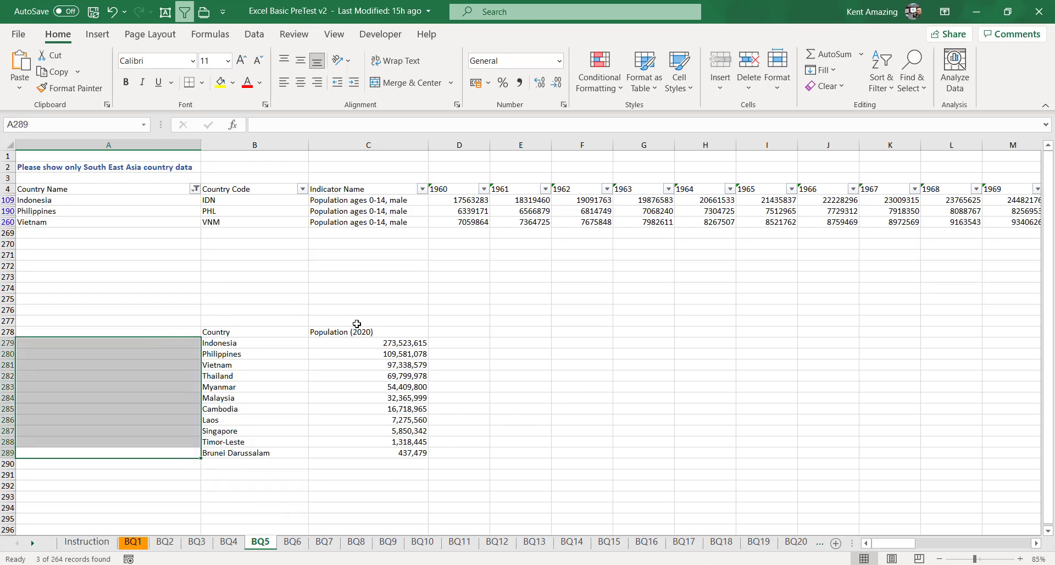
Check the pasted country list and add Thailand to the current Country Name filter, using the search text "THA"
left_click(244, 354)
left_click(236, 367)
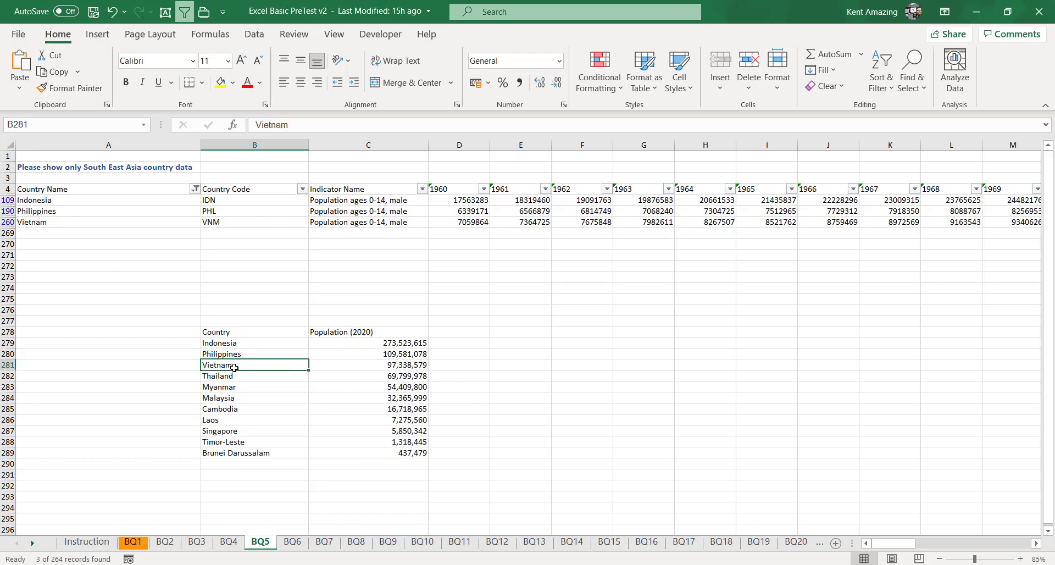
left_click(238, 386)
left_click(232, 378)
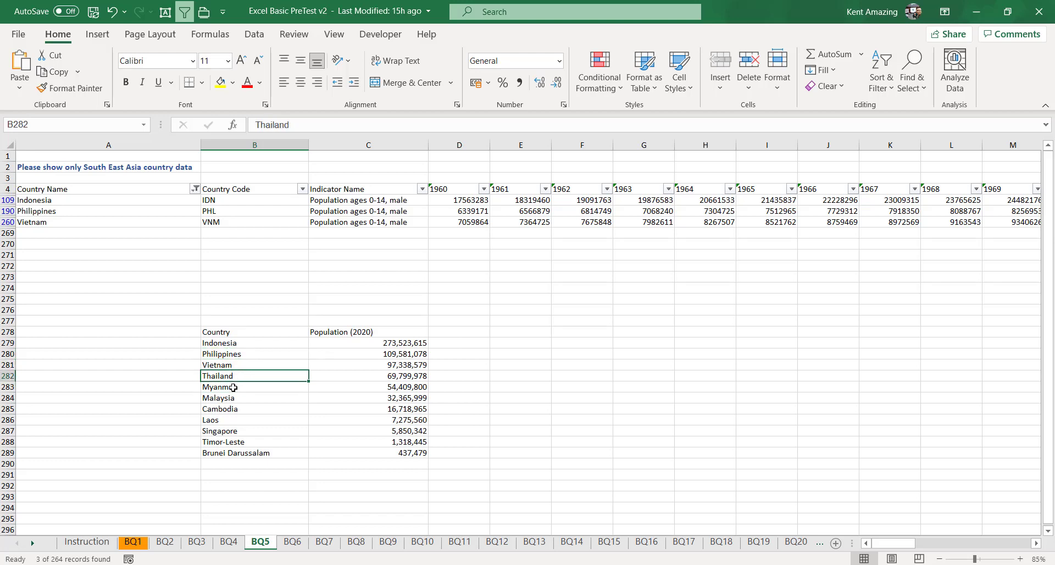
left_click(195, 189)
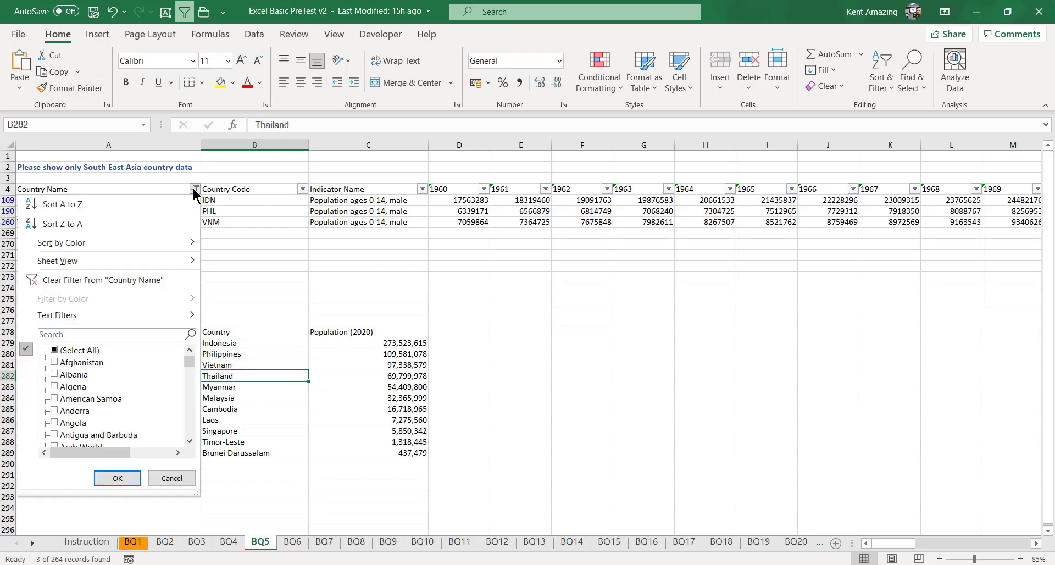
left_click(115, 333)
type("THA")
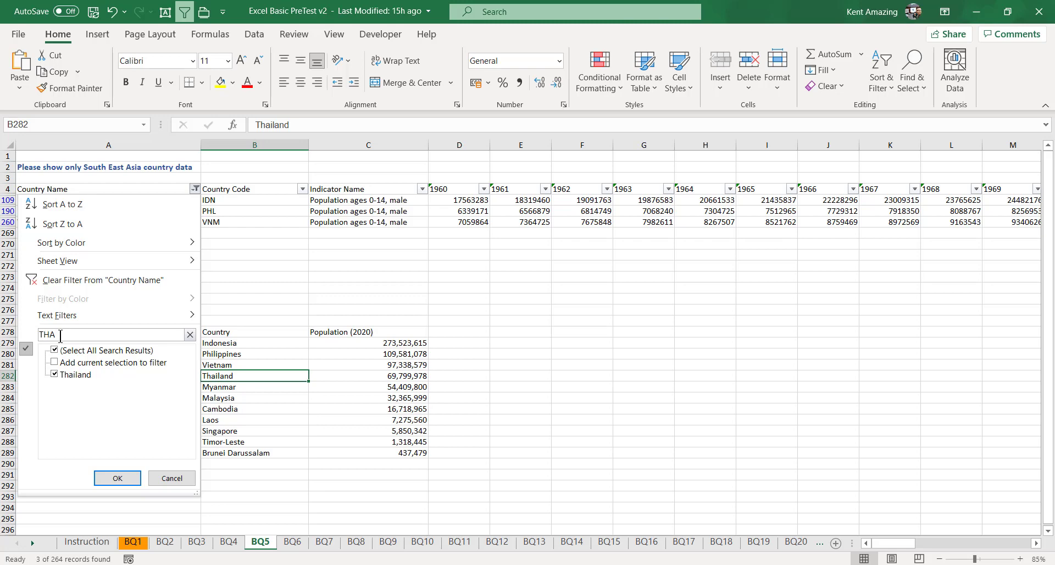
left_click(54, 362)
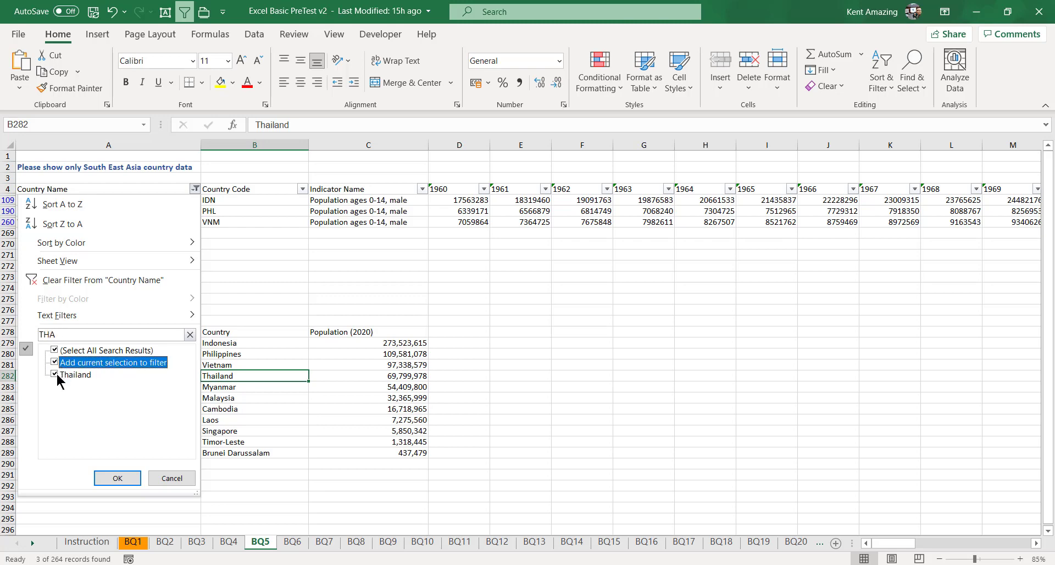
left_click(117, 478)
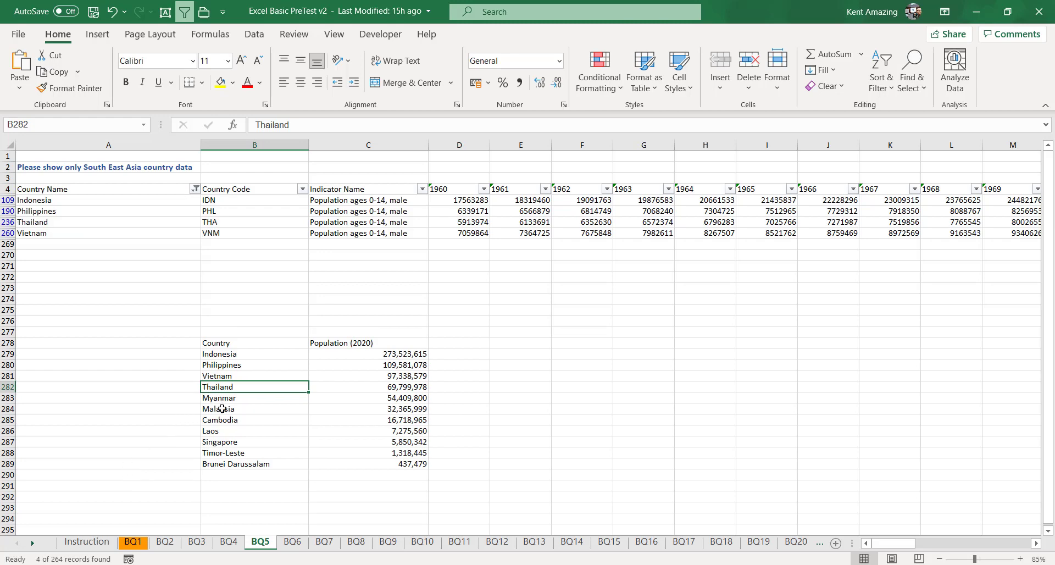
Search the Country Name filter for "my" and turn on adding the current selection to the filter, with Myanmar selected
left_click(195, 188)
left_click(78, 333)
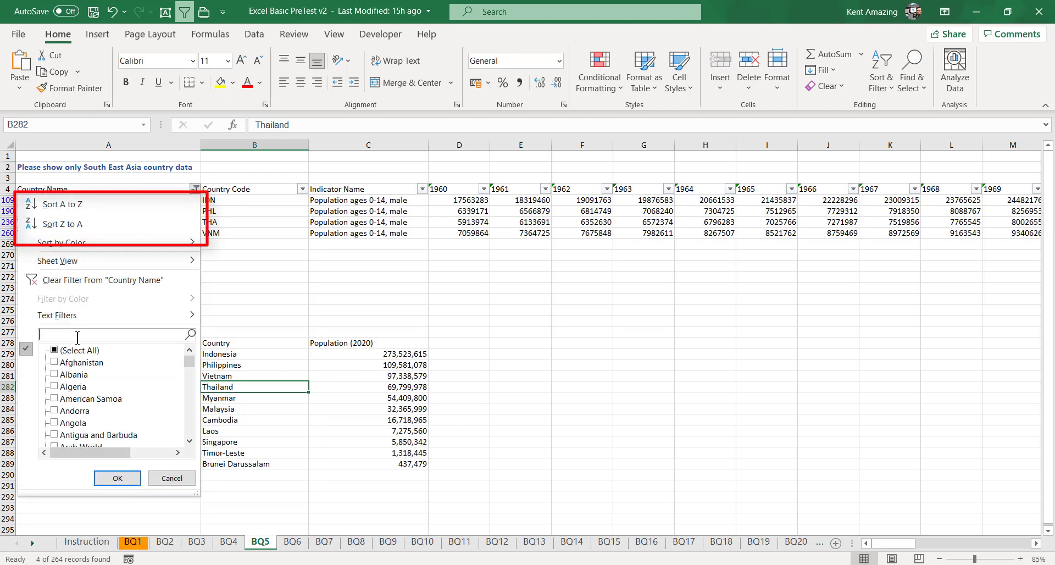
type("my")
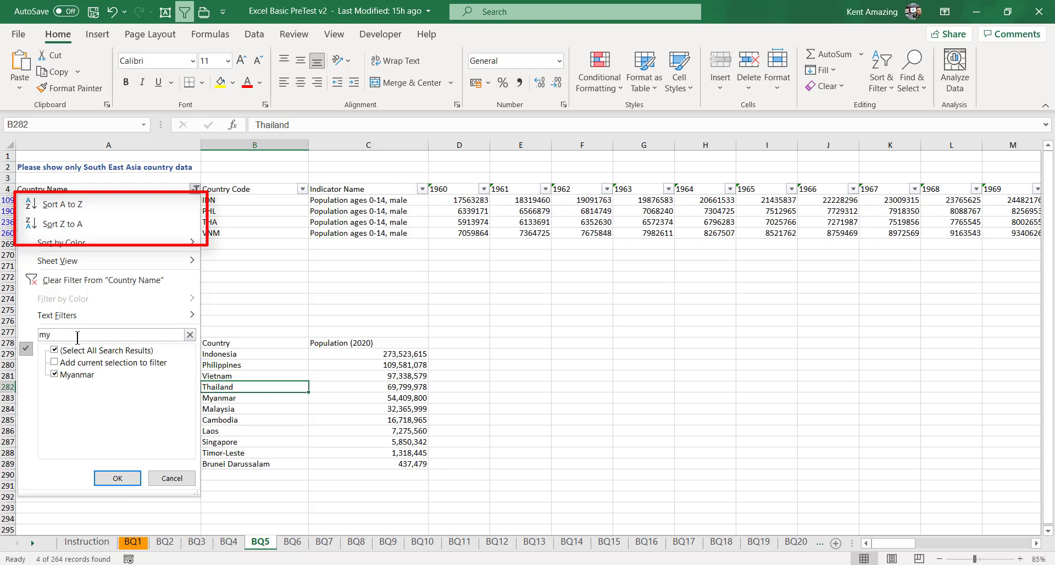
left_click(54, 362)
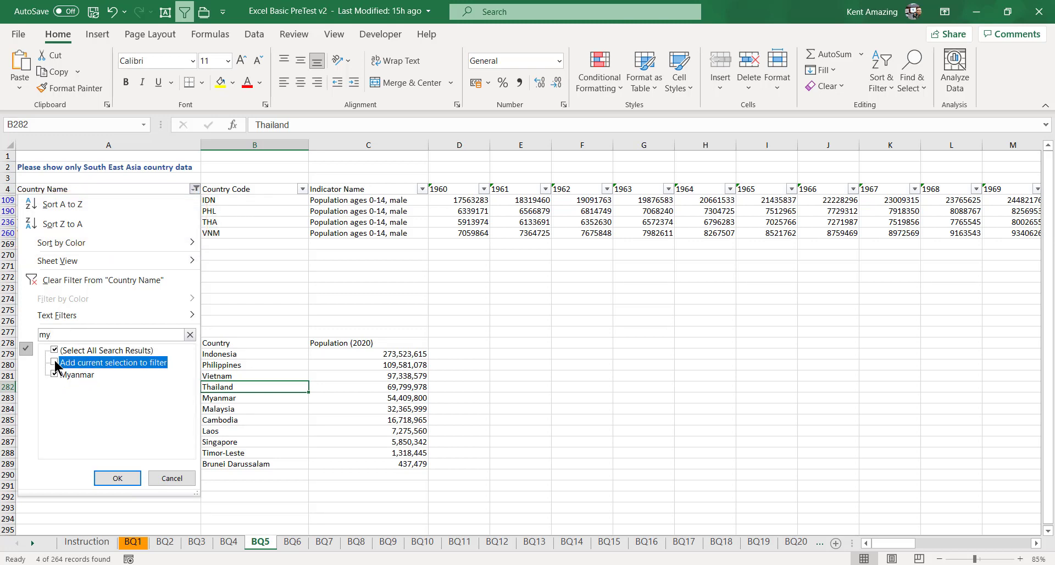
Change the Country Name filter's search text to "malay" to select Malaysia
double_click(58, 332)
type("ma")
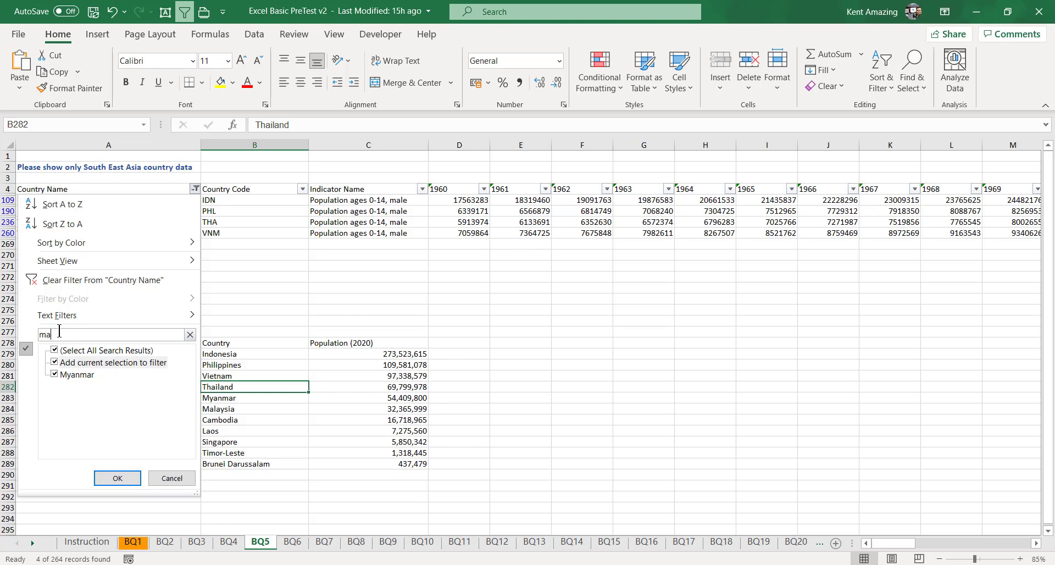
key("BackSpace")
key("BackSpace")
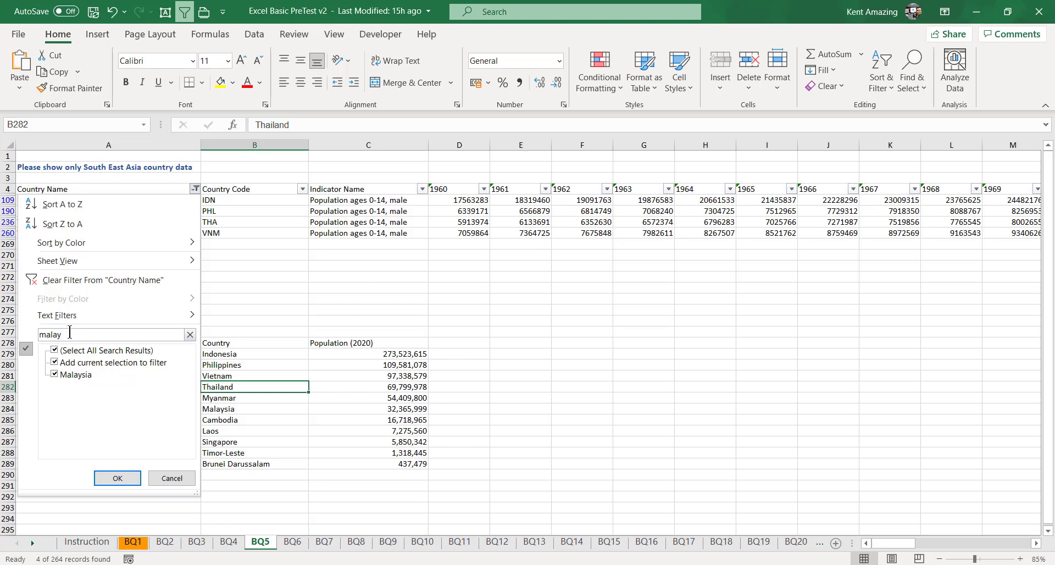
Change the Country Name filter's search text to "cam" and deselect Cameroon, keeping Cambodia selected
left_click_drag(70, 332, 21, 325)
type("cam")
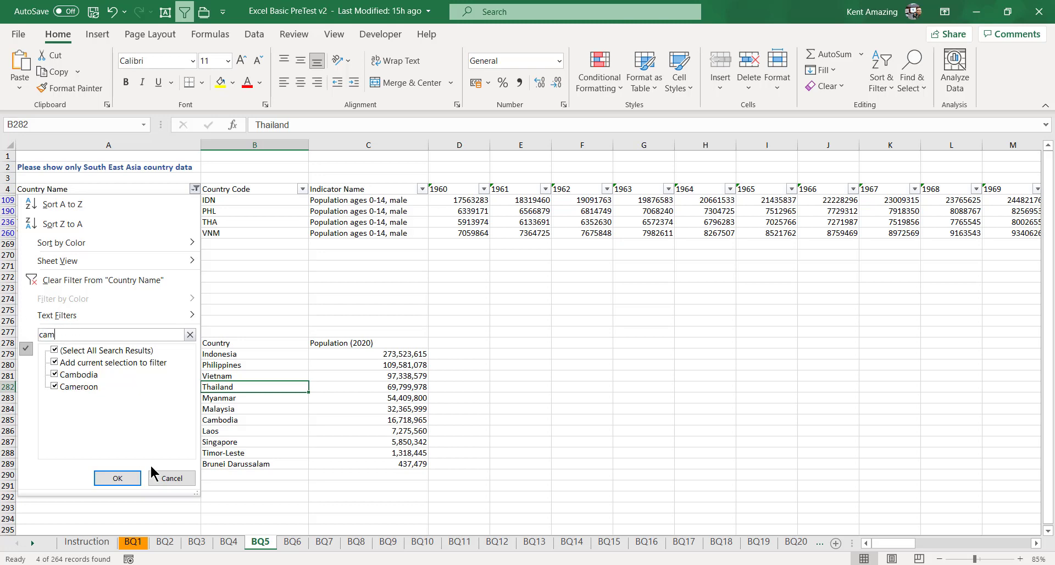
left_click(55, 387)
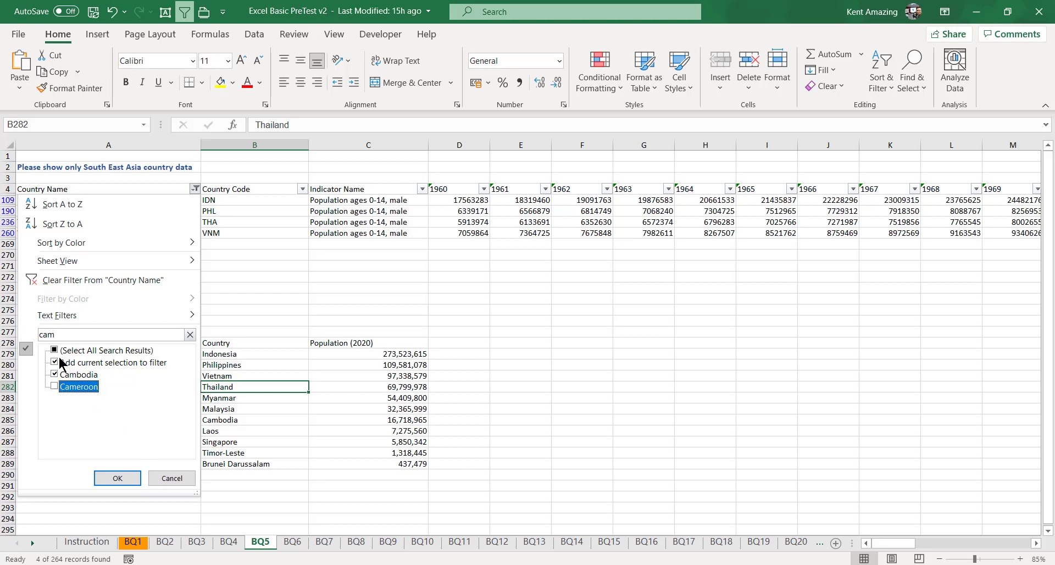
Search the Country Name filter for "laos" and for "sing", keeping Singapore selected
left_click_drag(62, 335, 21, 331)
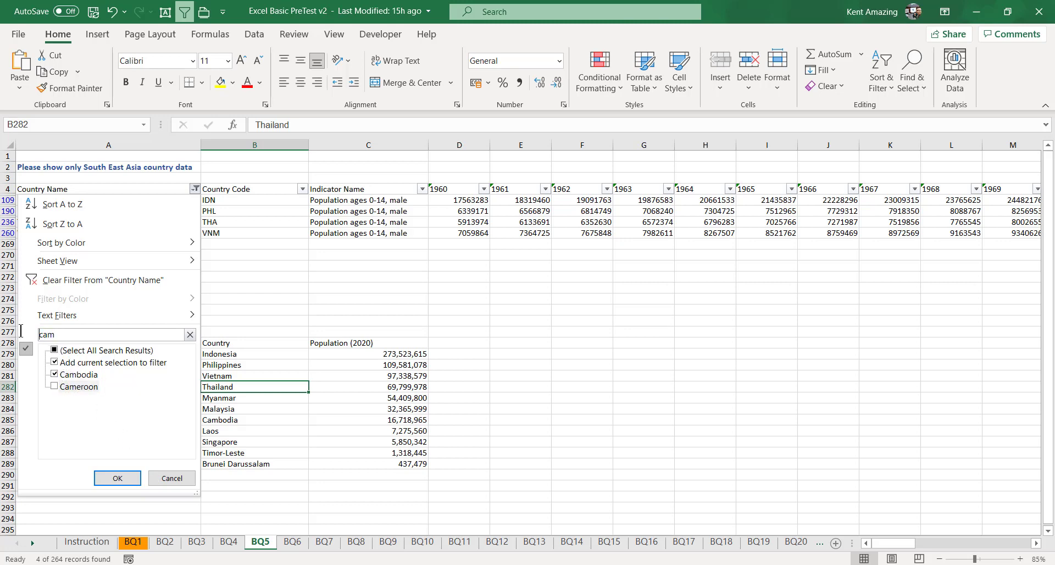
type("laos")
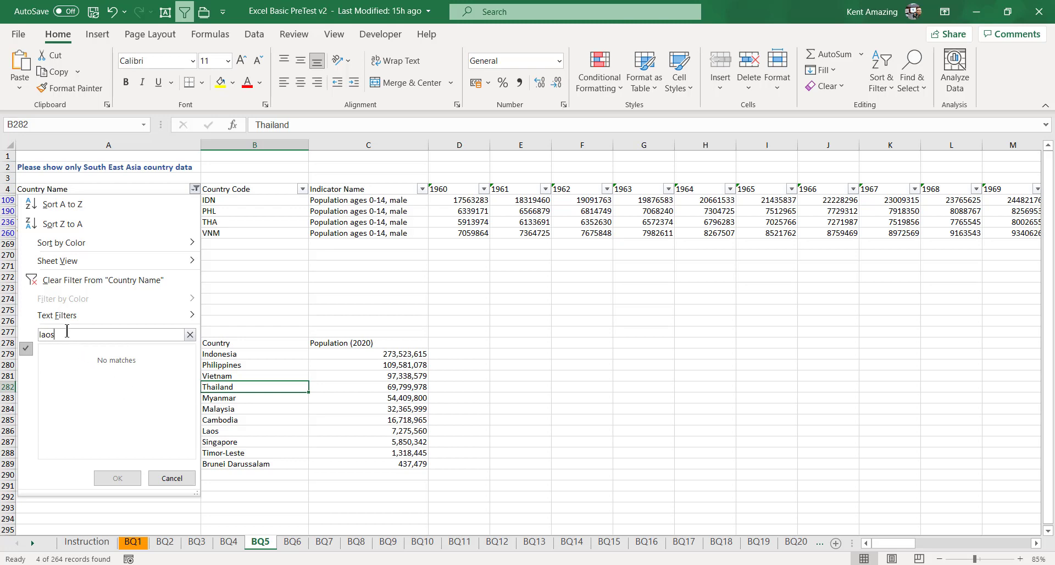
left_click_drag(65, 331, 14, 337)
type("sing")
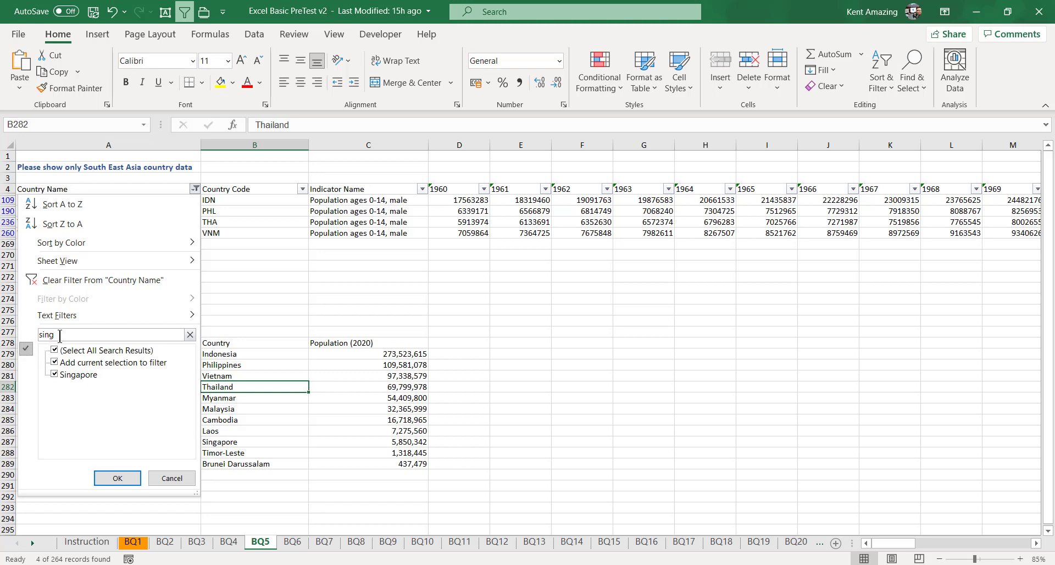
Search the Country Name filter for "timor" and for "bru", and apply the filter with Brunei Darussalam added
left_click_drag(60, 335, 32, 337)
type("timor")
key("ctrl+a")
type("bru")
left_click(130, 478)
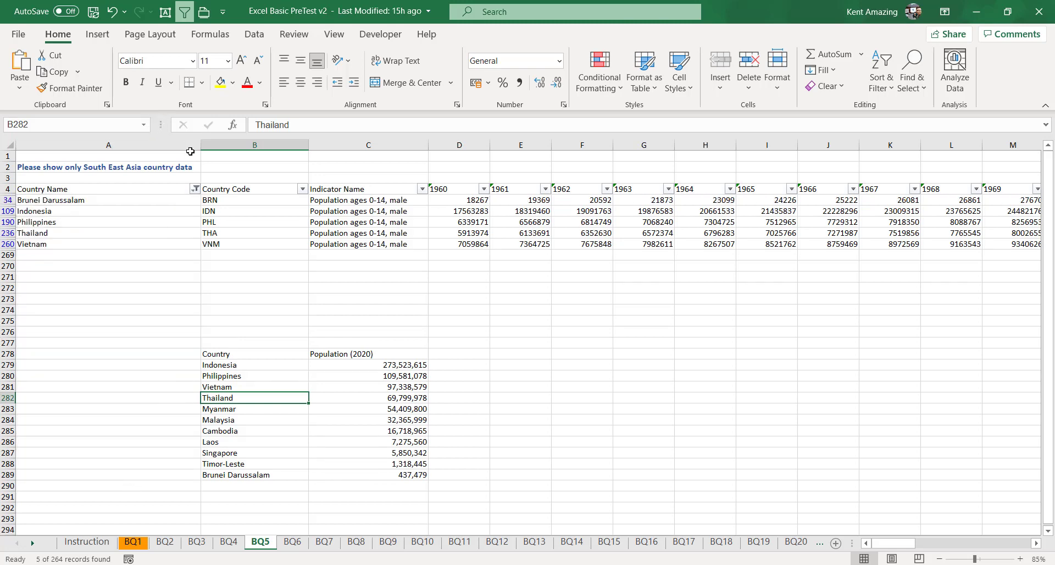
Restart the Country Name filter with only Thailand, using the search text "tha"
left_click(194, 189)
left_click(114, 334)
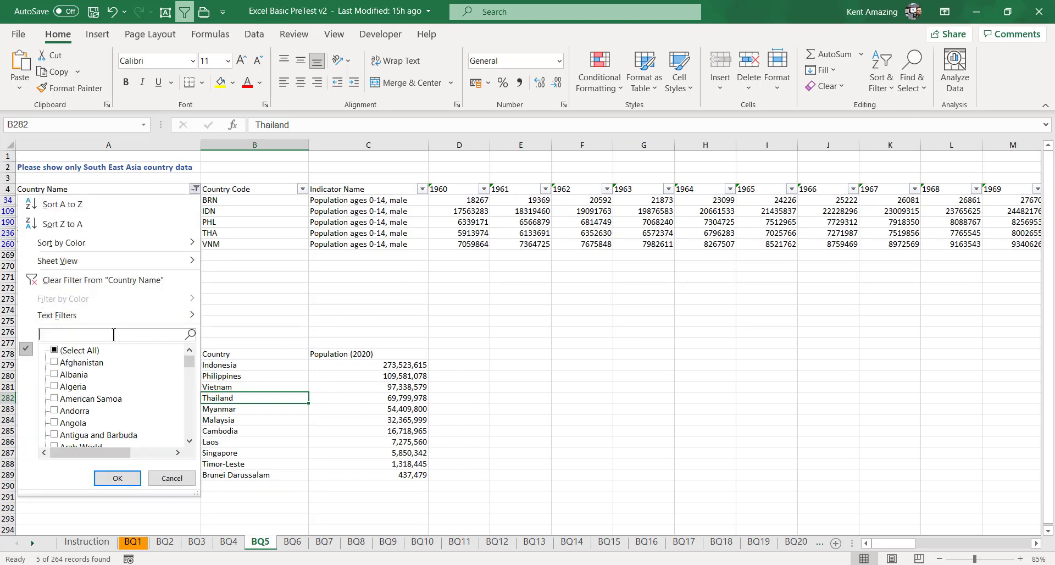
type("tha")
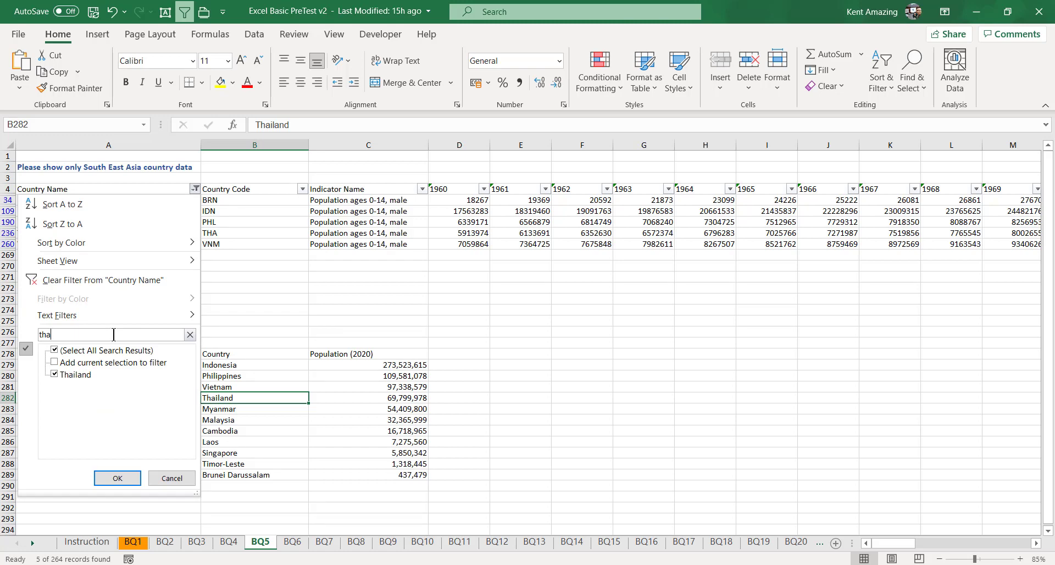
key("Return")
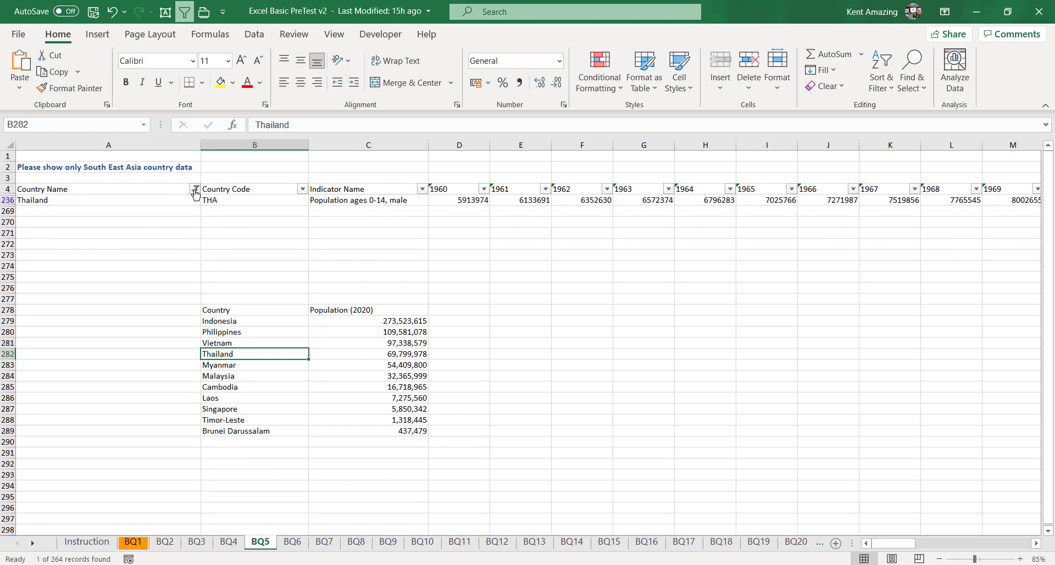
Add Indonesia to the current Country Name filter, using the search text "indone"
left_click(194, 189)
left_click(123, 334)
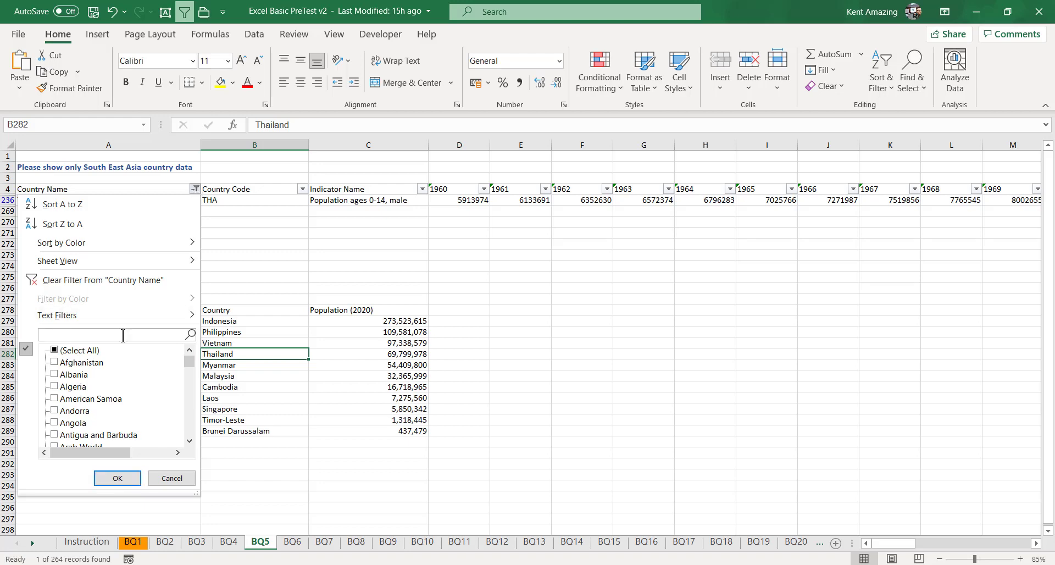
type("indone")
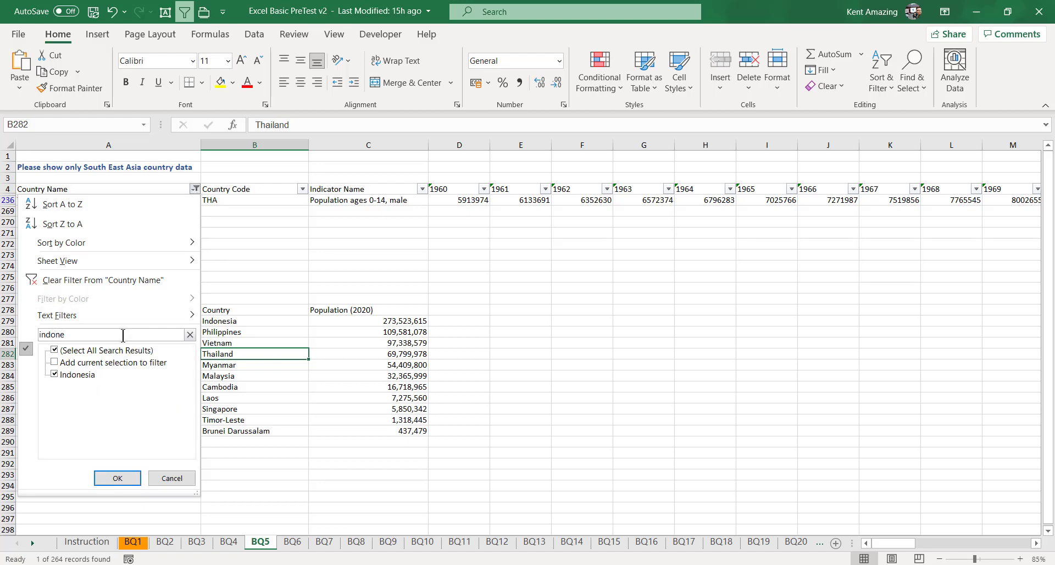
left_click(57, 363)
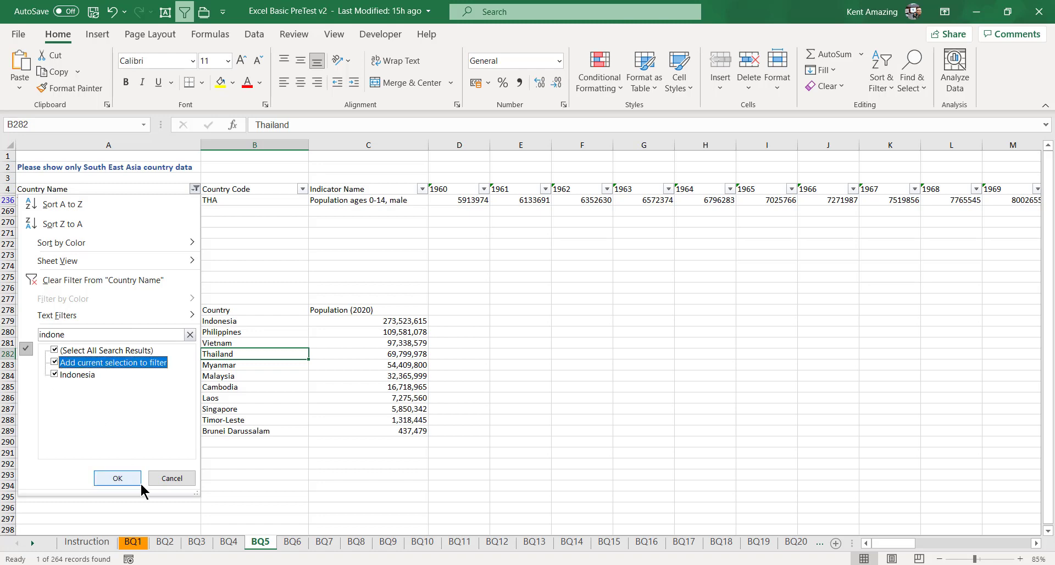
left_click(118, 478)
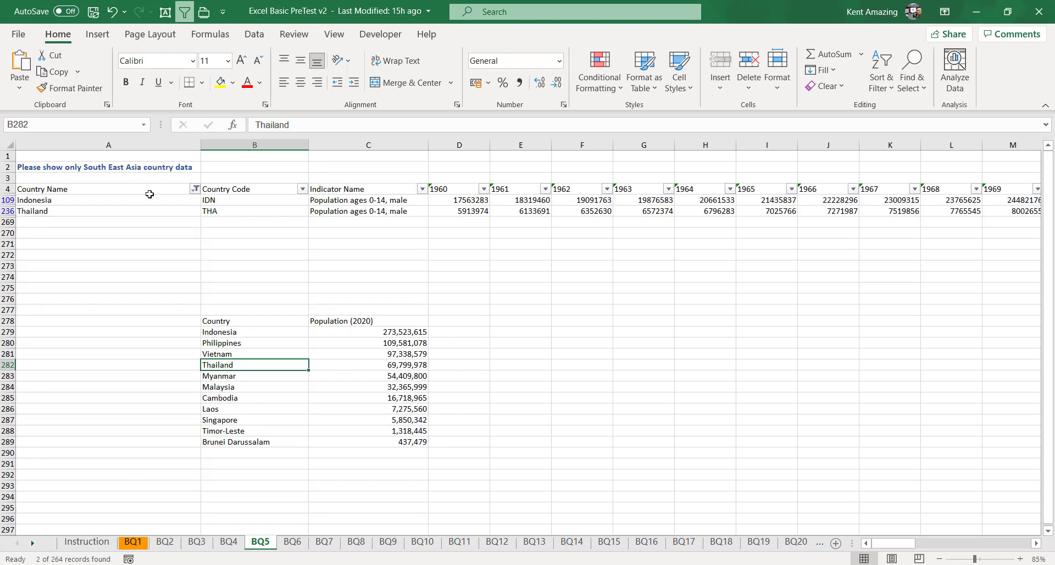
Add Vietnam to the current Country Name filter, using the search text "vietnam"
left_click(195, 189)
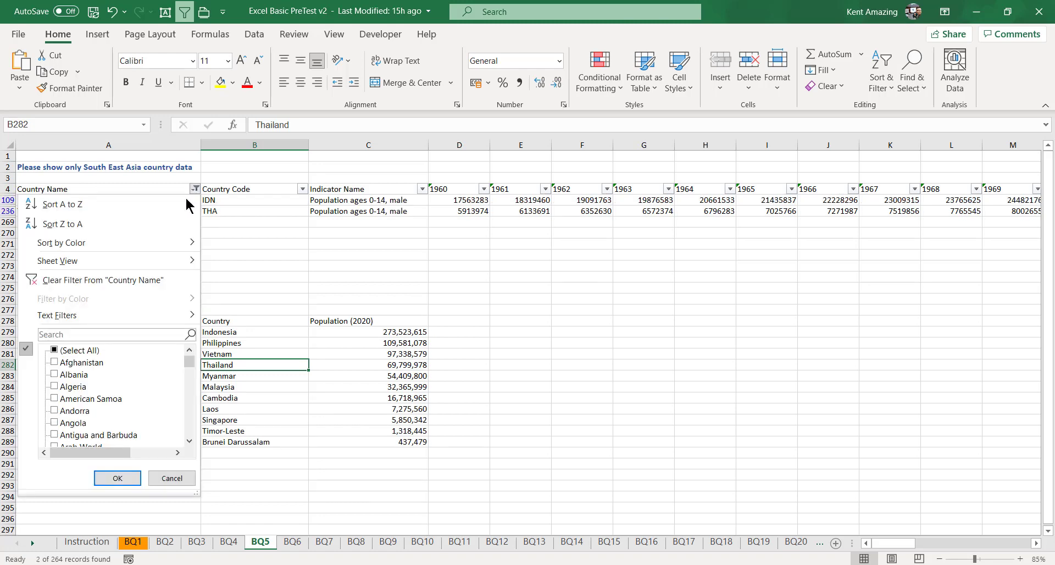
left_click(101, 336)
type("vietn")
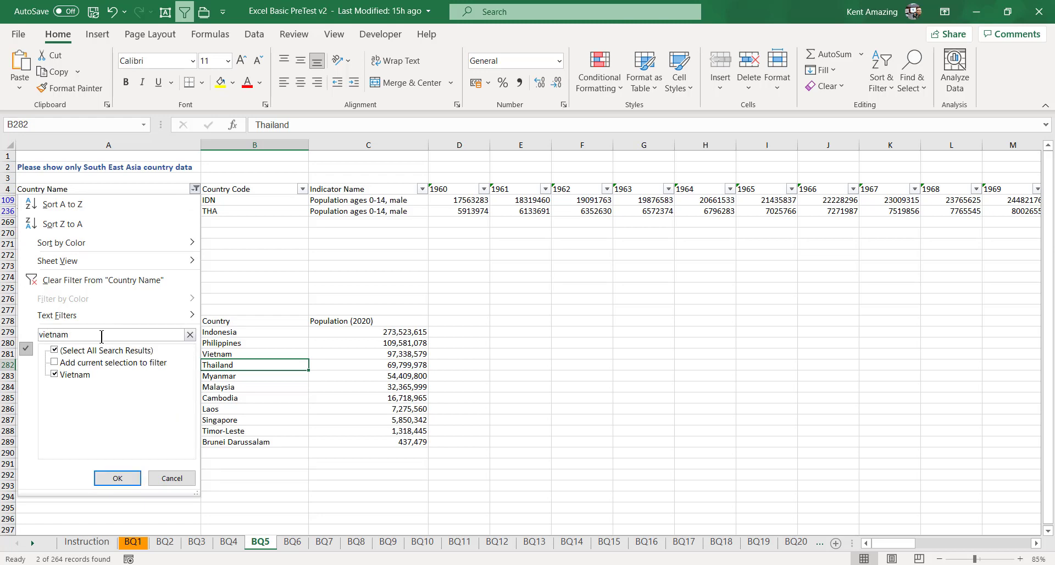
type("am")
left_click(55, 363)
left_click(117, 478)
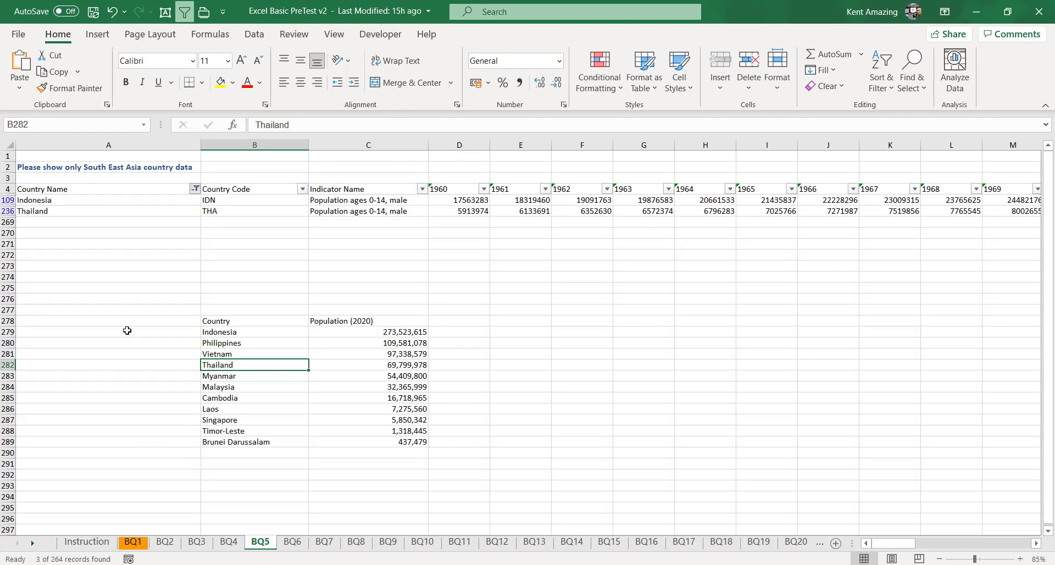
Add Myanmar to the current Country Name filter, using the search text "my"
left_click(195, 189)
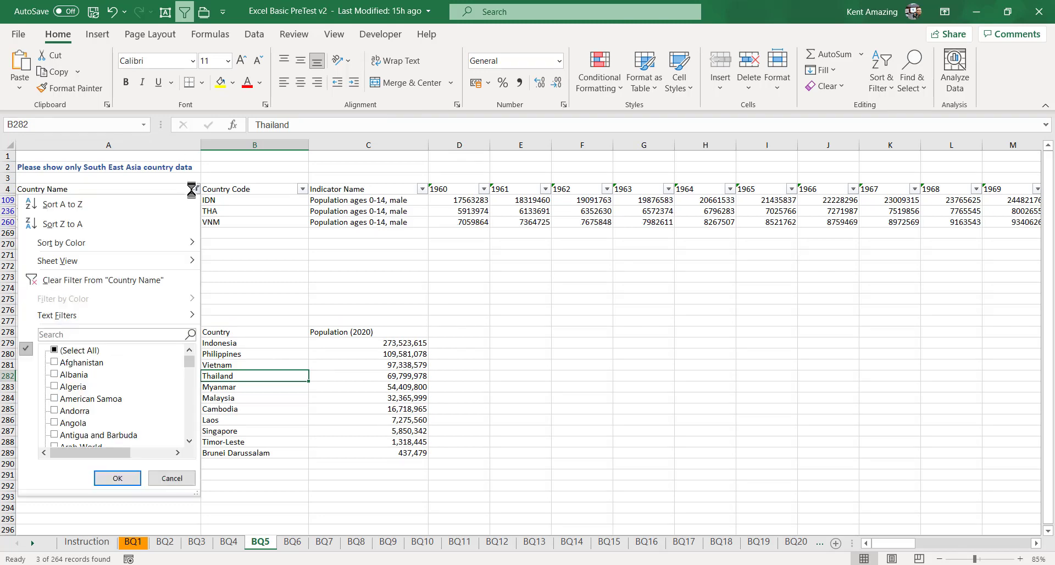
left_click(110, 335)
type("my")
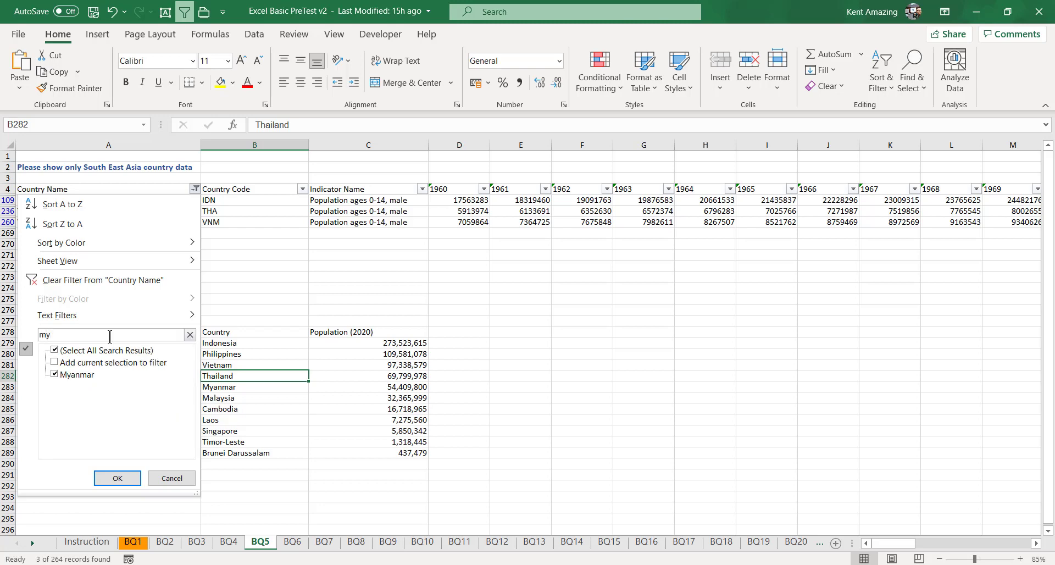
left_click(54, 362)
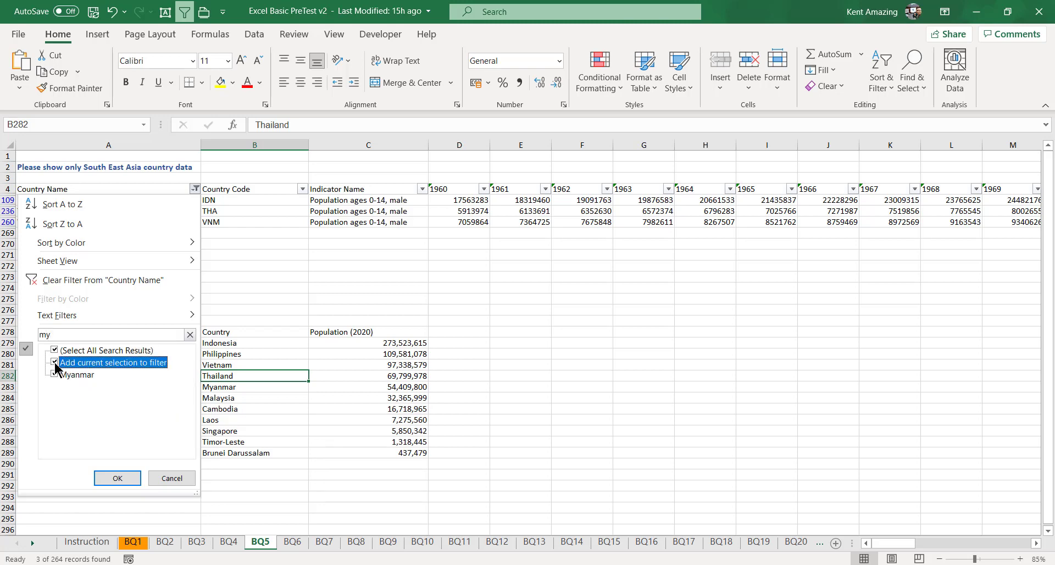
left_click(127, 477)
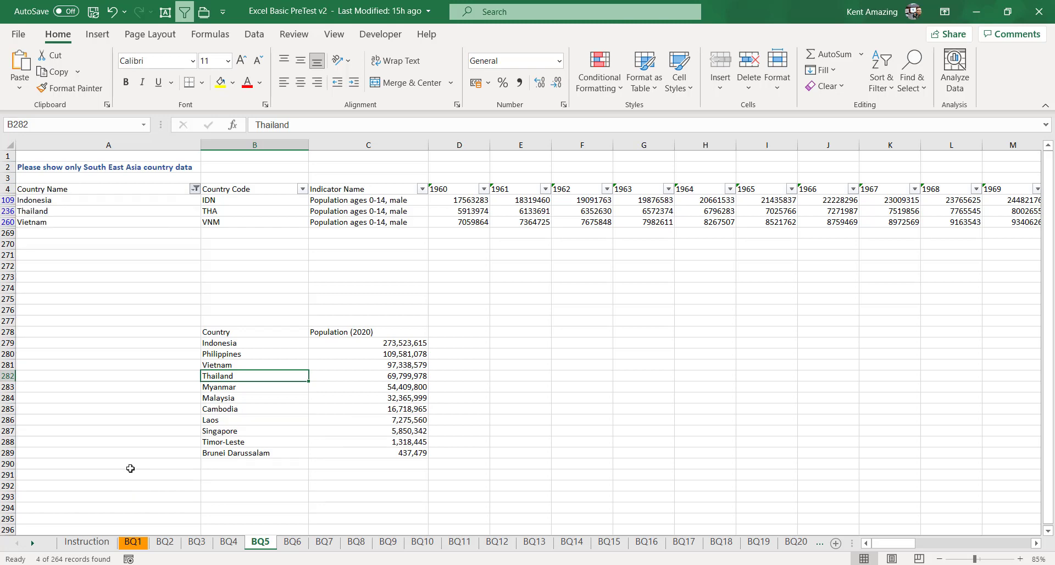
Add Indonesia to the current Country Name filter again, using the search text "indo"
left_click(195, 189)
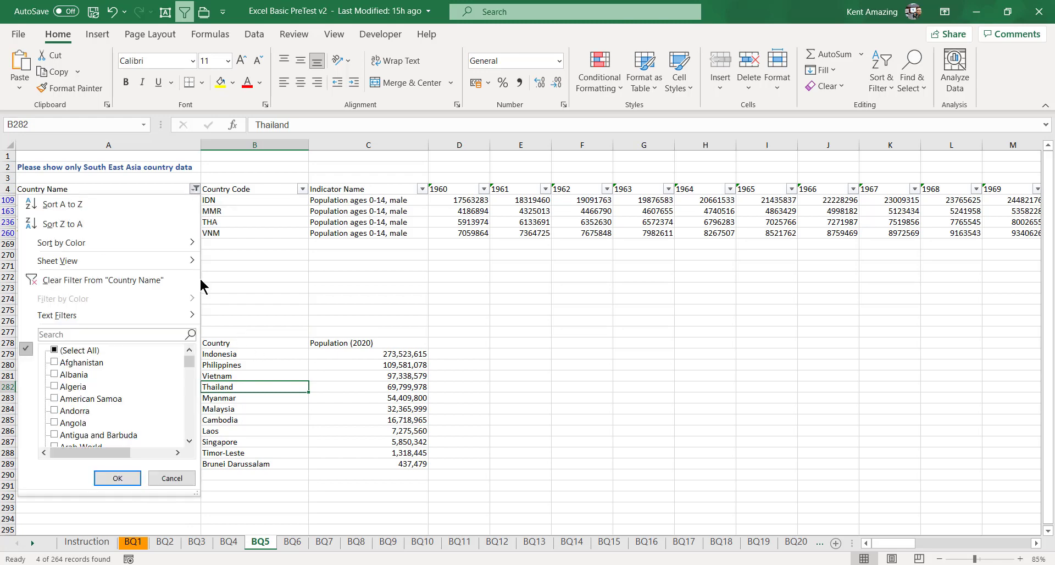
left_click(79, 332)
type("ui")
key("BackSpace")
left_click(54, 362)
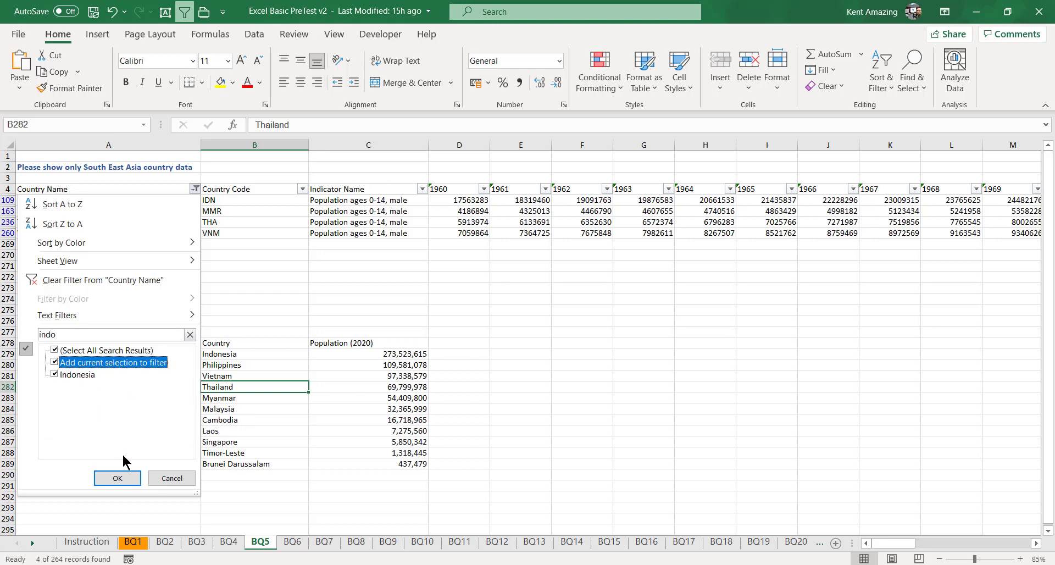
left_click(118, 477)
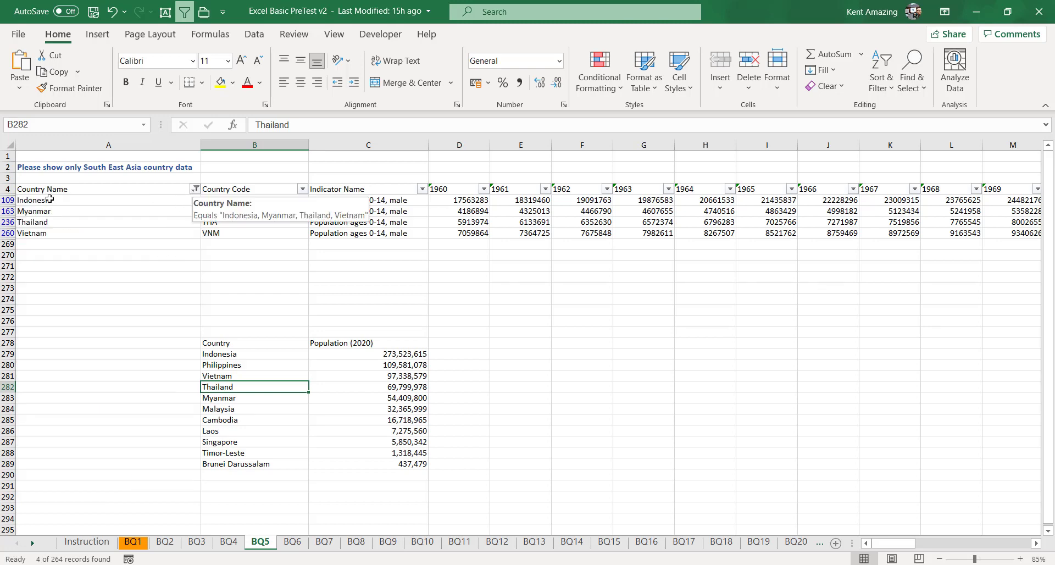
Search the Country Name filter for "ph" and add only Philippines to the current filter
left_click(195, 189)
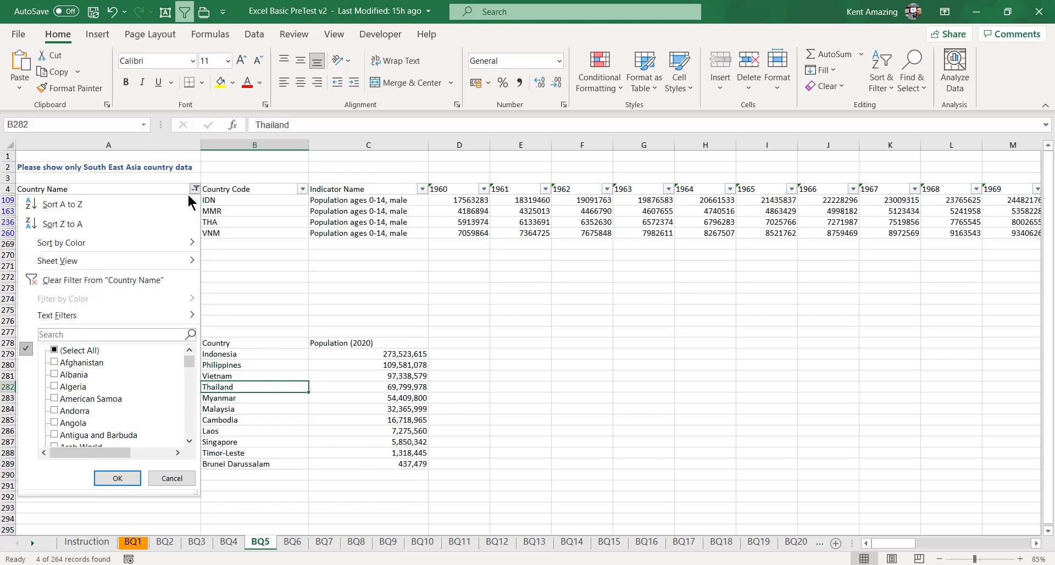
left_click(55, 334)
type("ph")
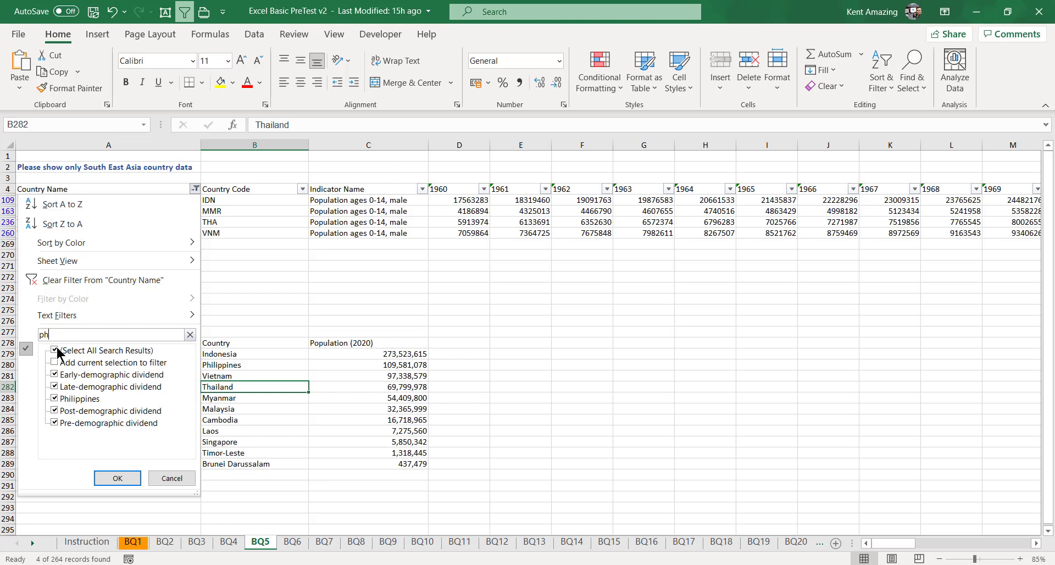
left_click(54, 350)
left_click(54, 398)
left_click(54, 362)
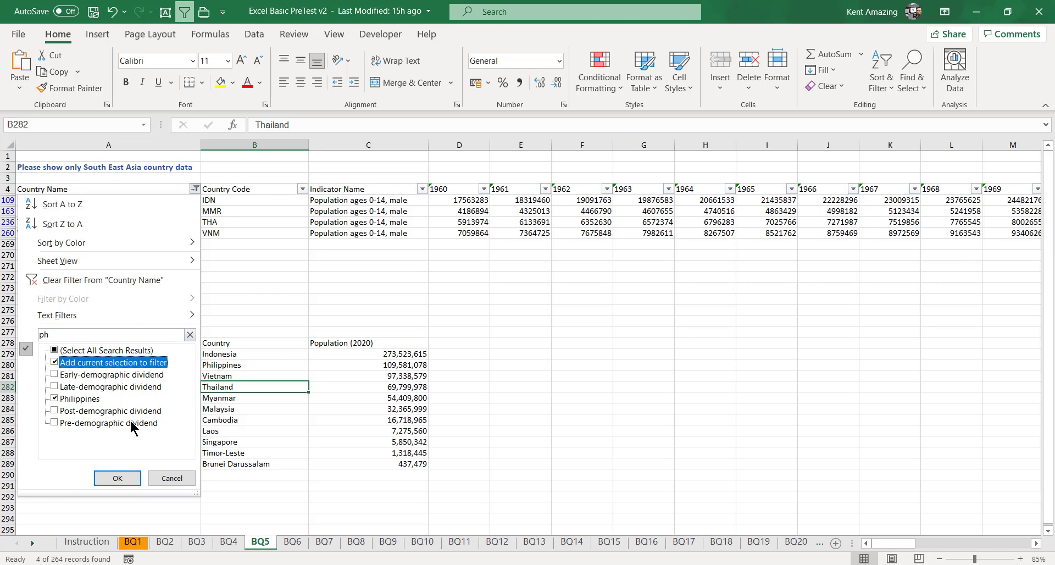
left_click(118, 478)
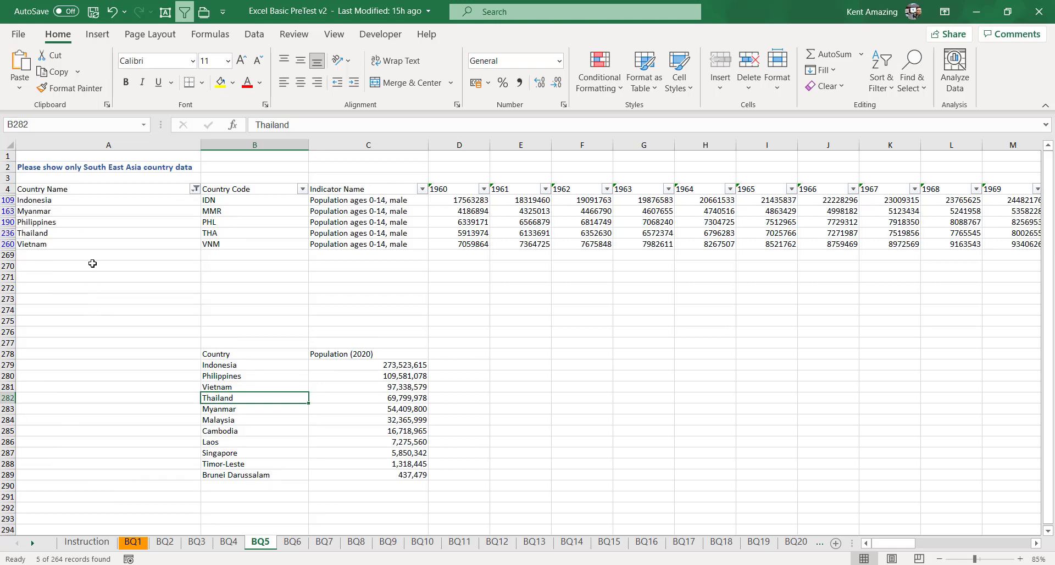
Add Malaysia to the current Country Name filter, using the search text "malay"
left_click(195, 190)
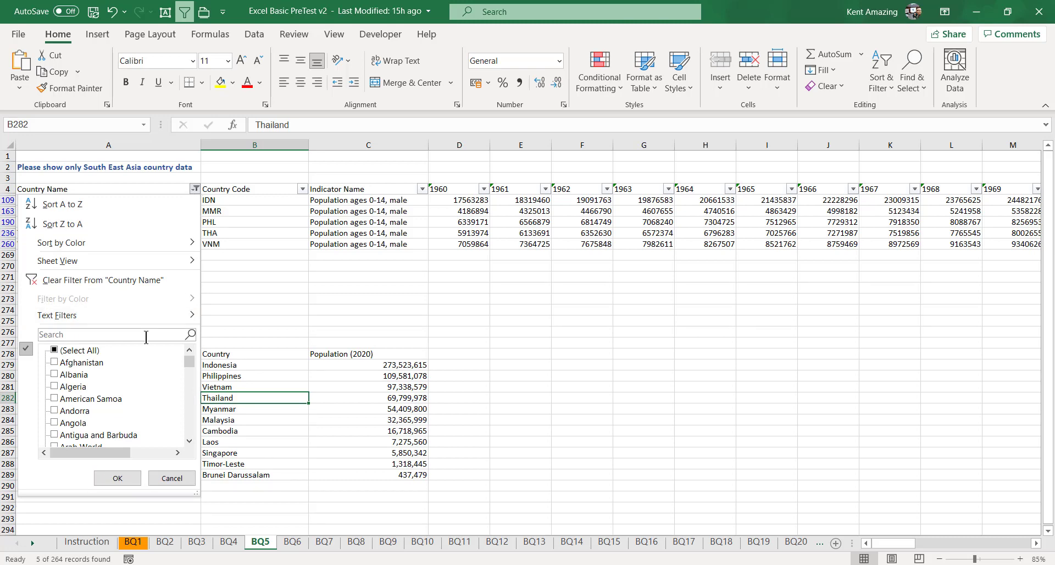
left_click(336, 306)
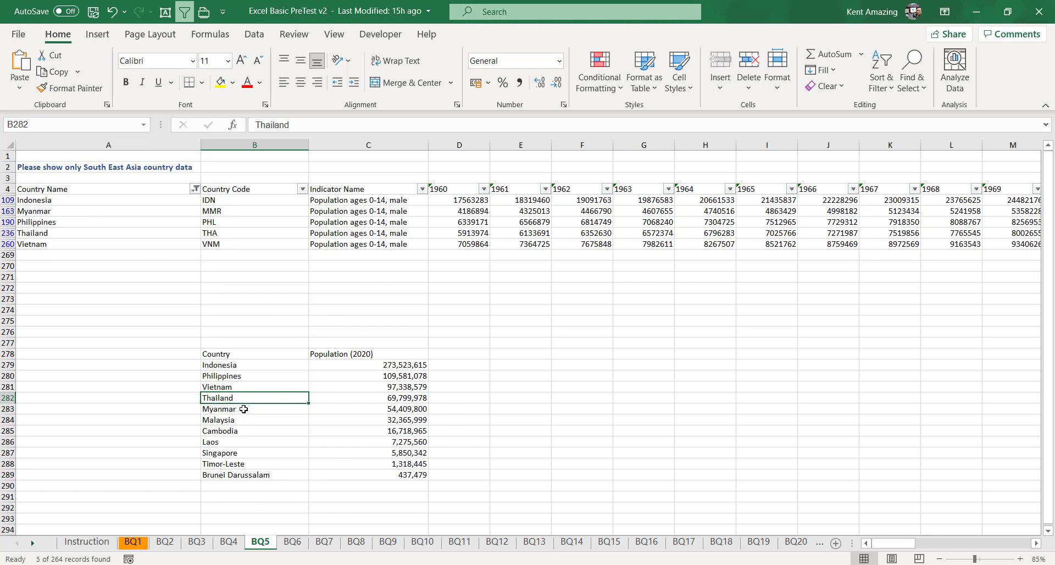
left_click(195, 190)
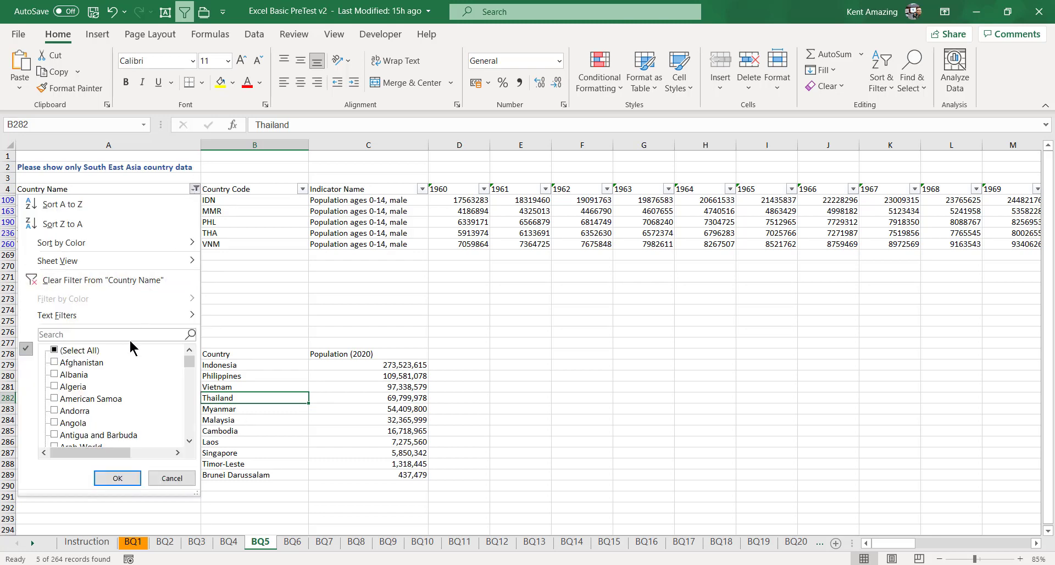
type("malay")
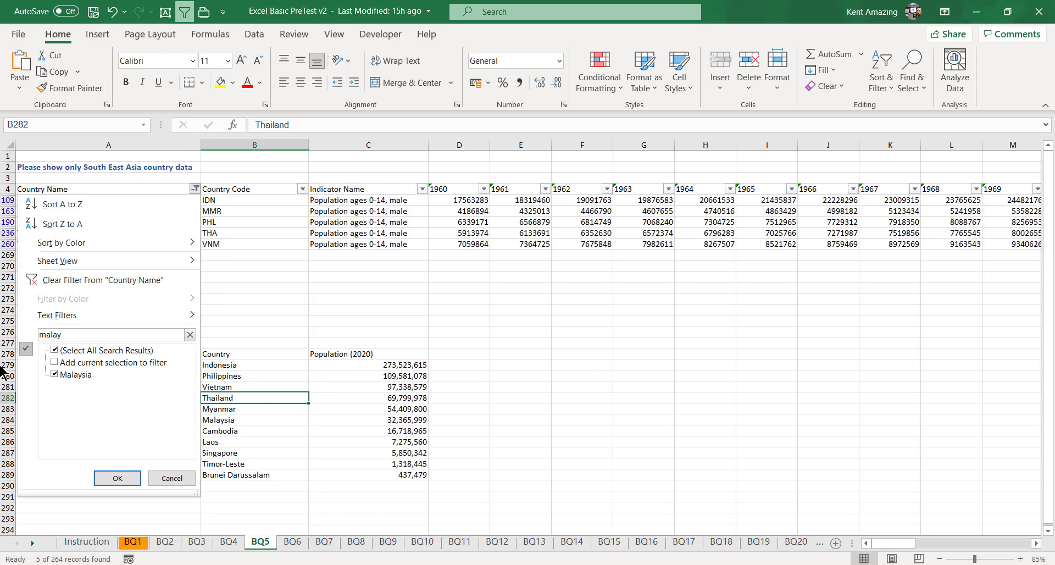
left_click(56, 363)
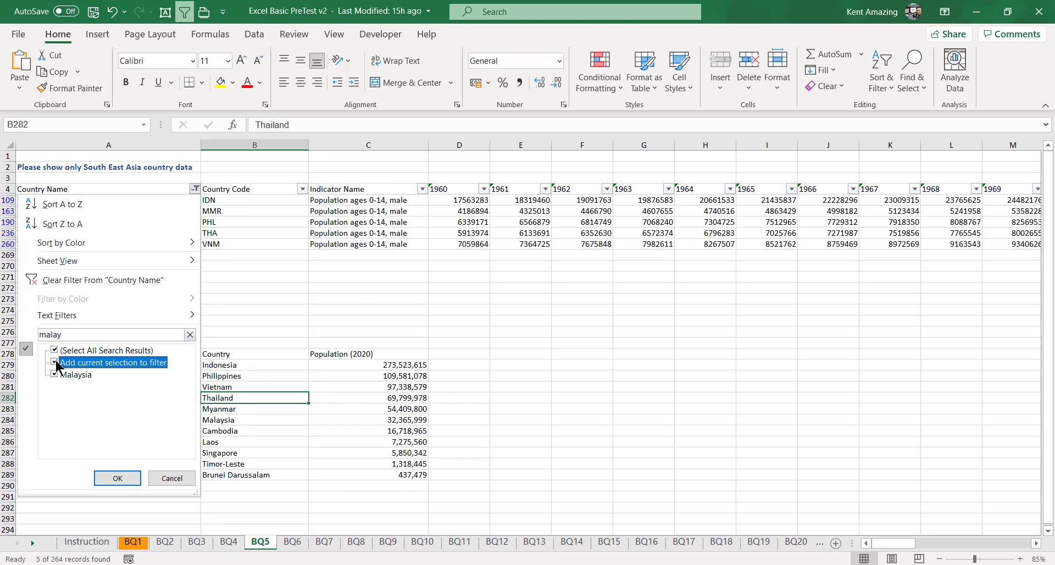
left_click(117, 478)
Add Cambodia to the current Country Name filter, using the search text "cambo"
left_click(195, 189)
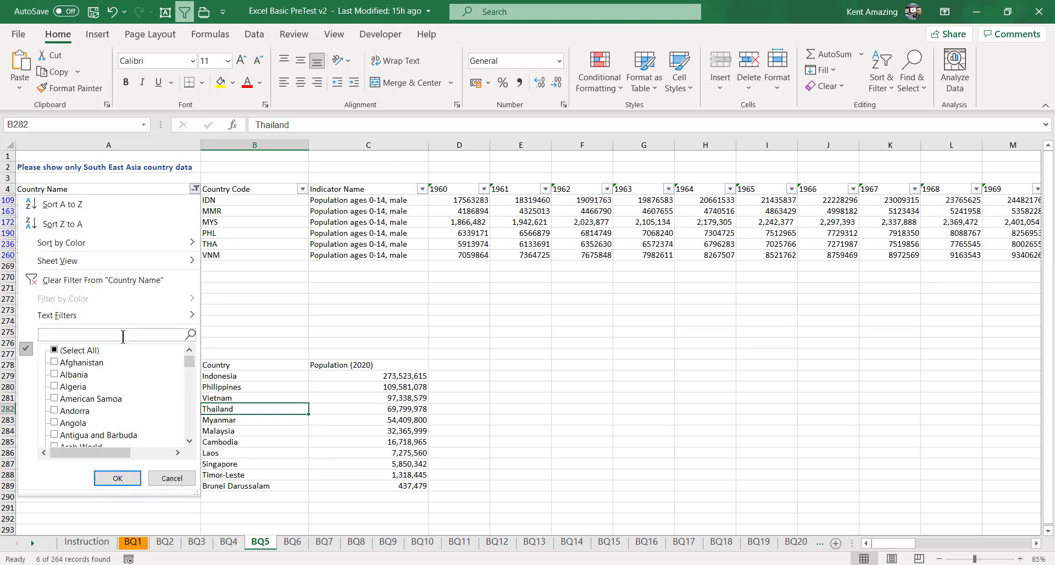
type("cambo")
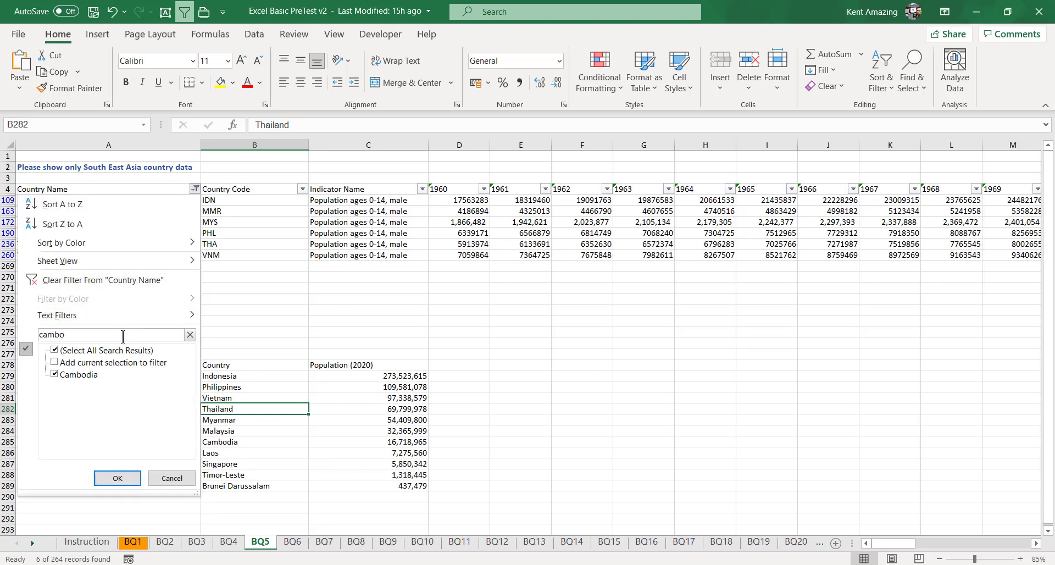
left_click(55, 362)
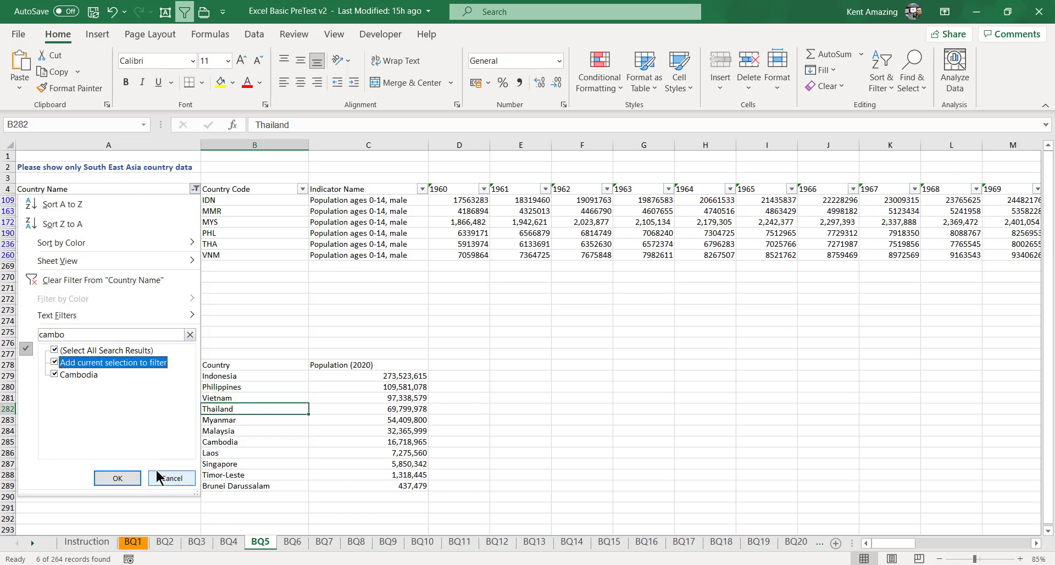
left_click(117, 478)
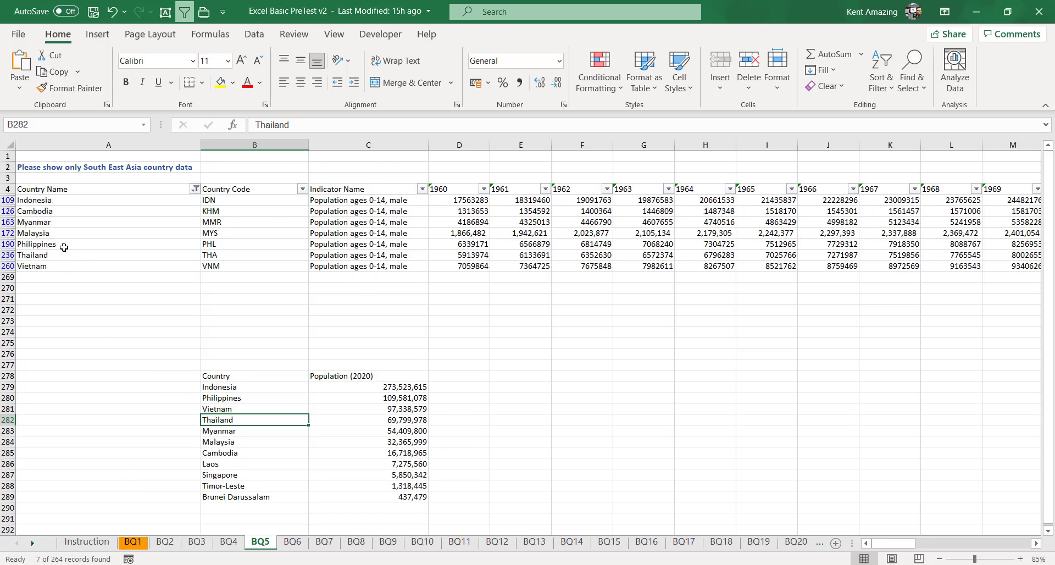
Add Singapore to the current Country Name filter, using the search text "singa"
left_click(195, 189)
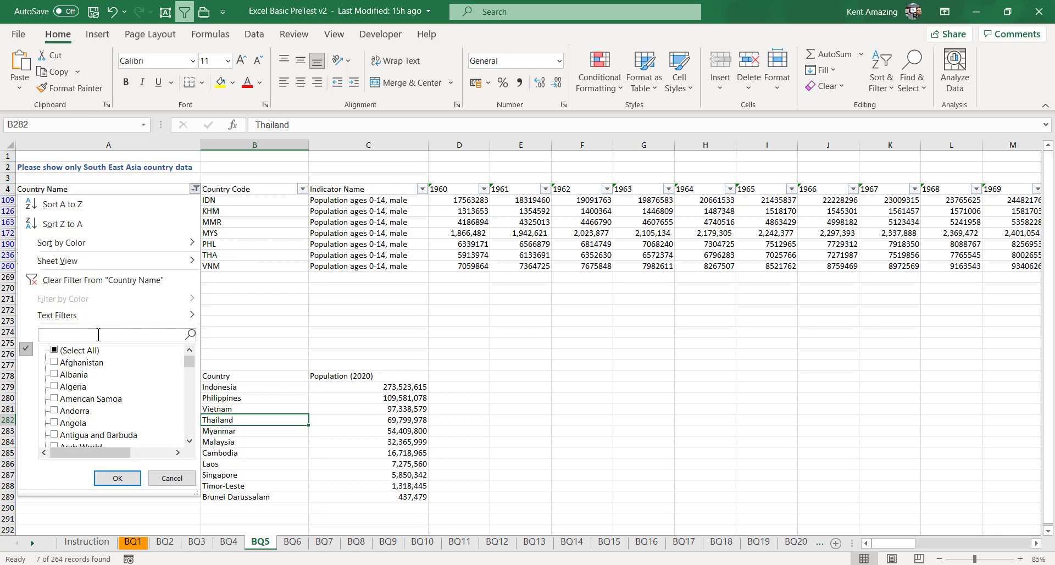
type("singa")
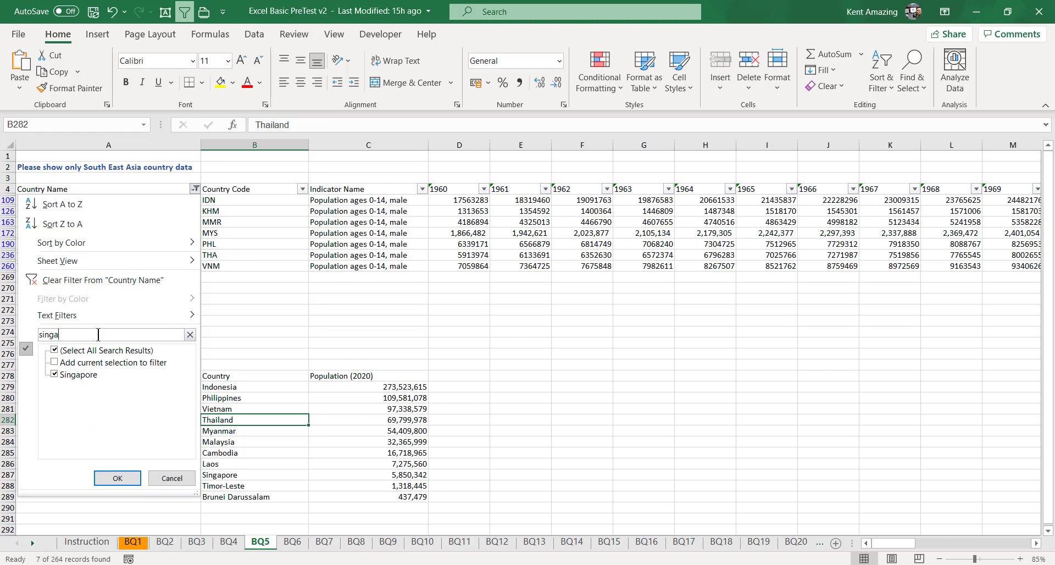
left_click(55, 364)
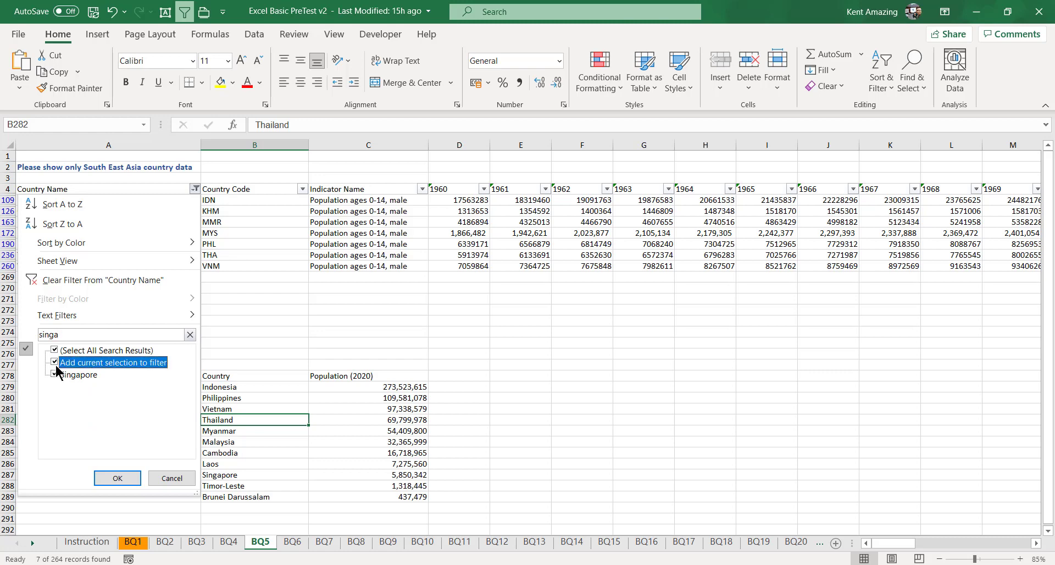
left_click(137, 476)
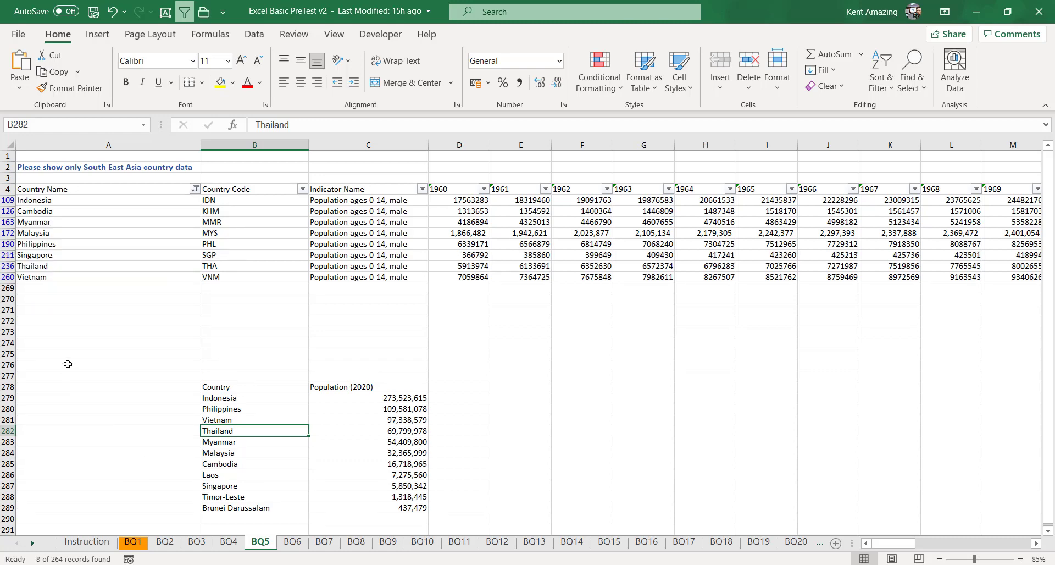
Add Brunei Darussalam to the current Country Name filter, using the search text "bru"
left_click(195, 189)
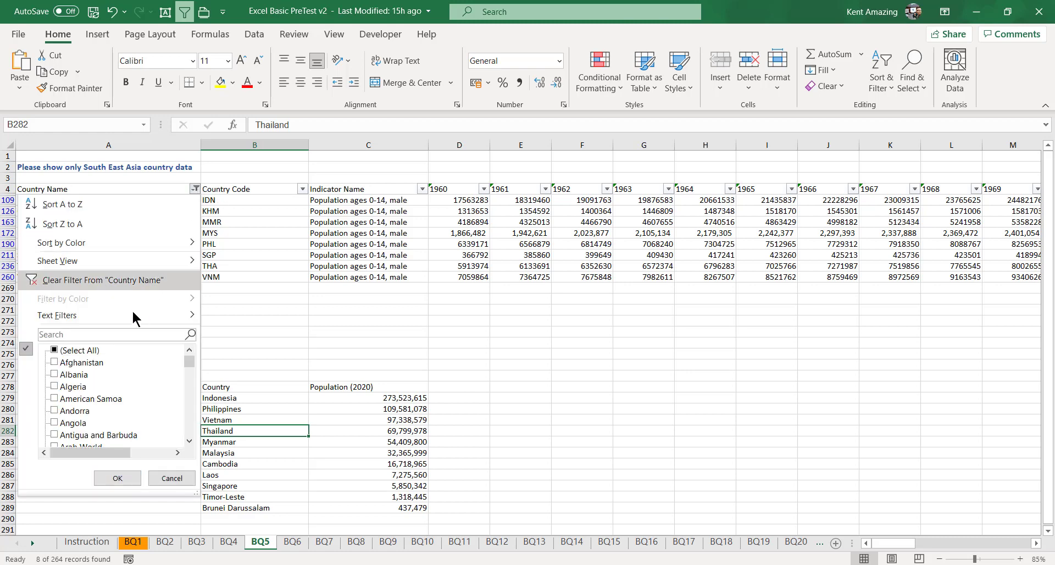
left_click(125, 332)
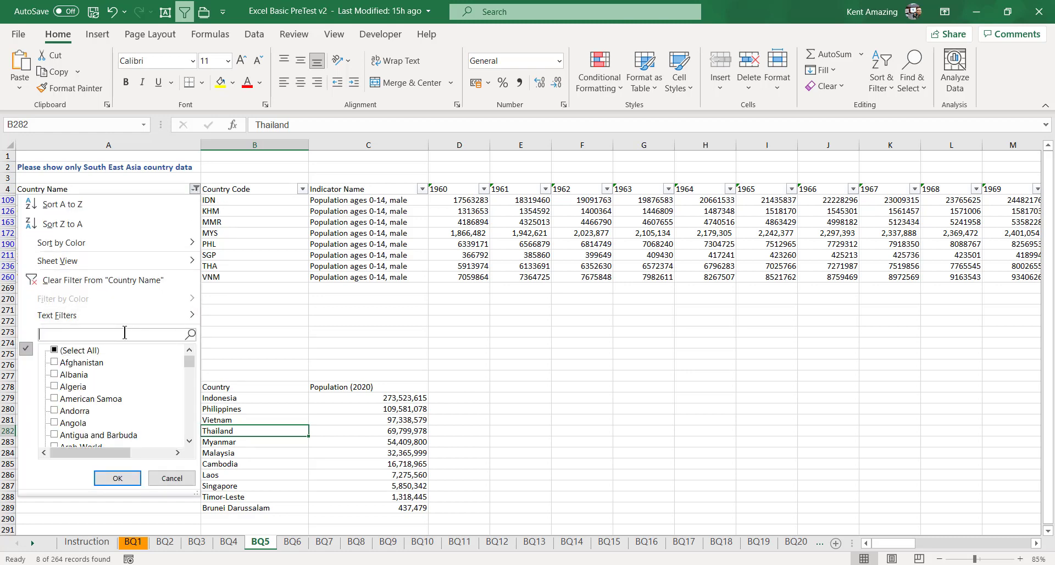
type("bru")
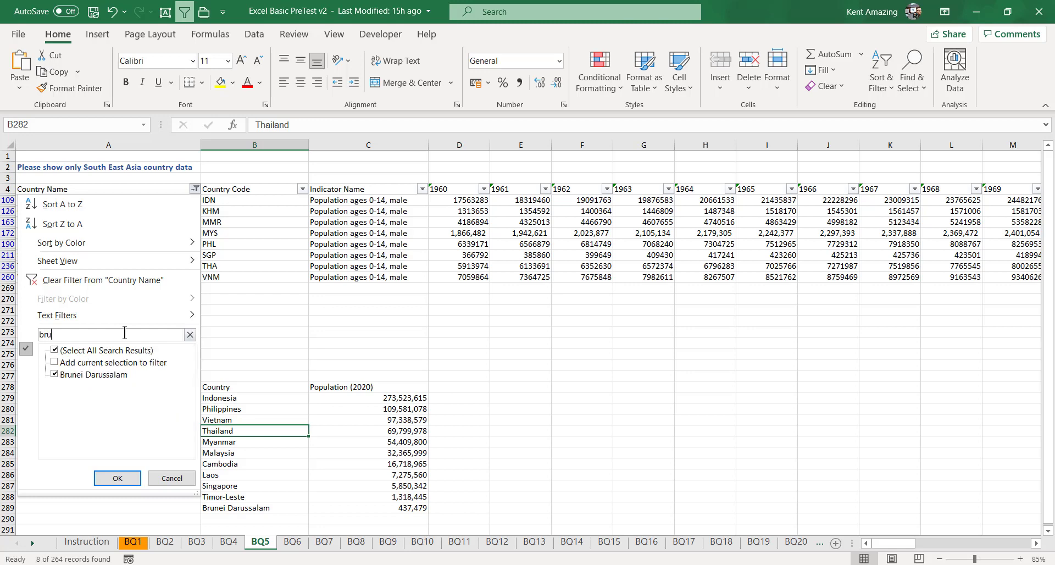
left_click(54, 363)
left_click(117, 478)
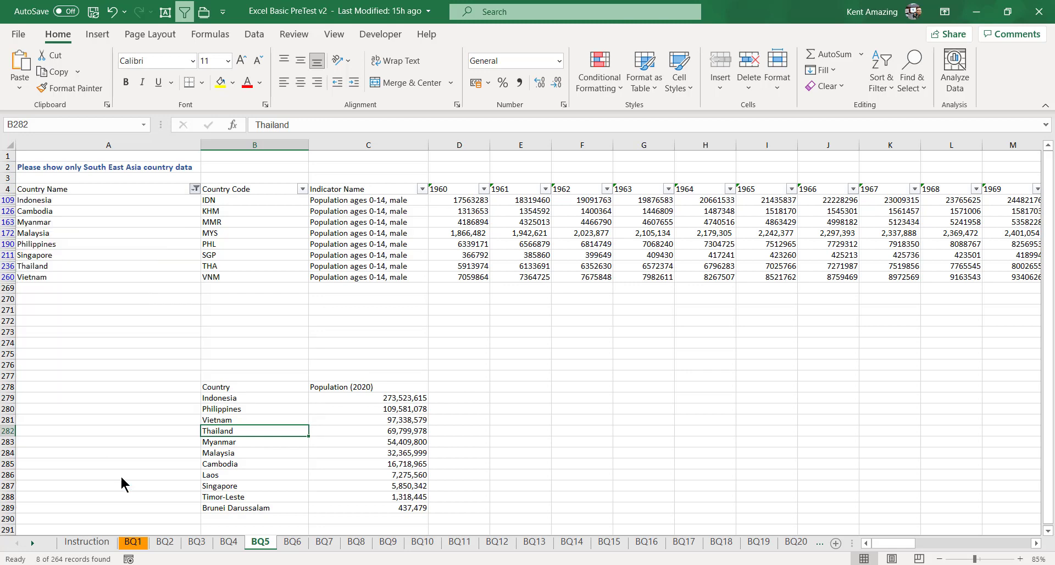
Compare the number of filtered country names in column A with the number of countries in the reference list B279:B289
left_click(60, 205)
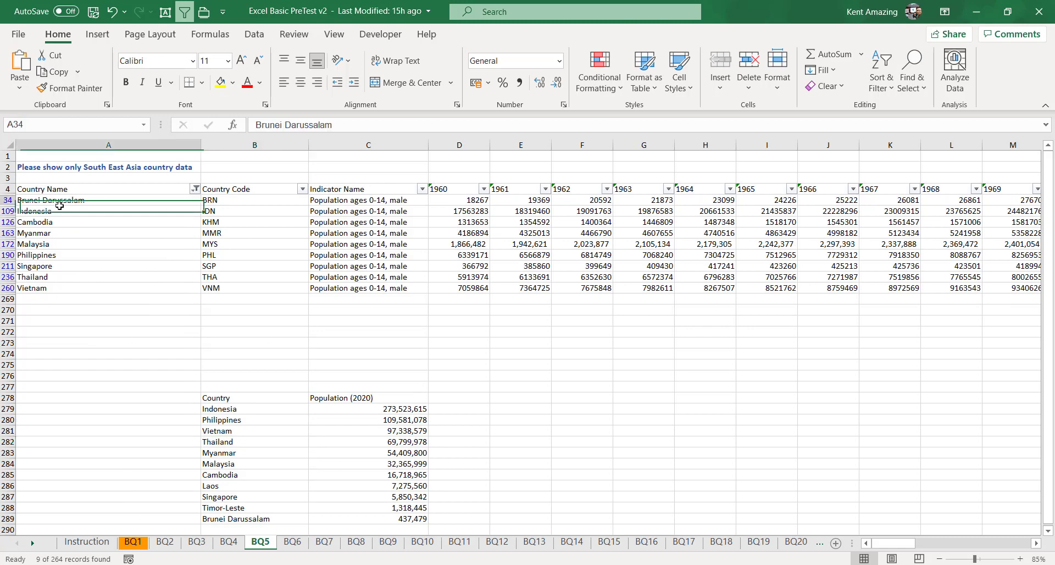
left_click_drag(59, 205, 68, 287)
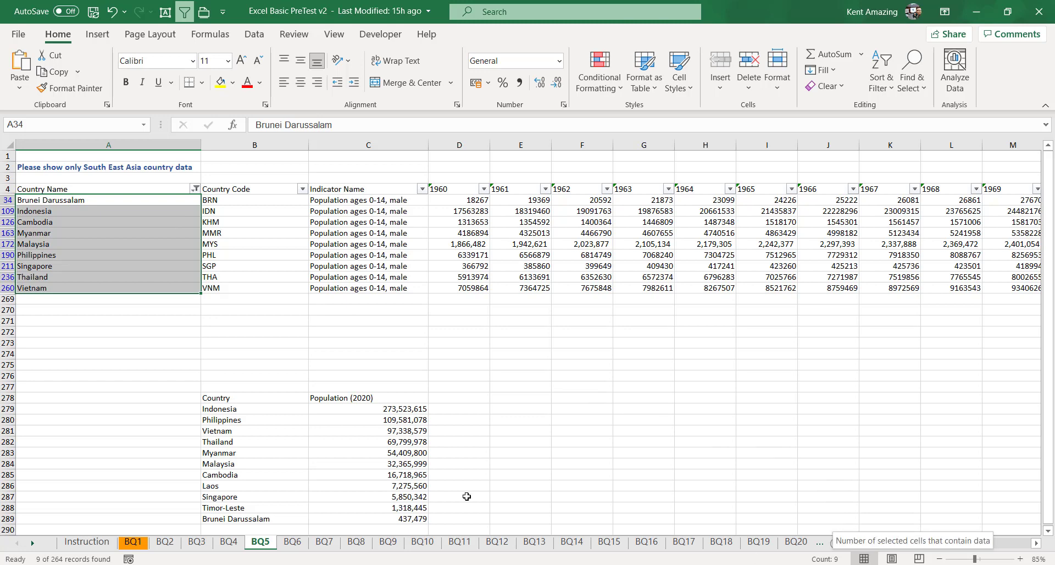
left_click_drag(217, 409, 248, 518)
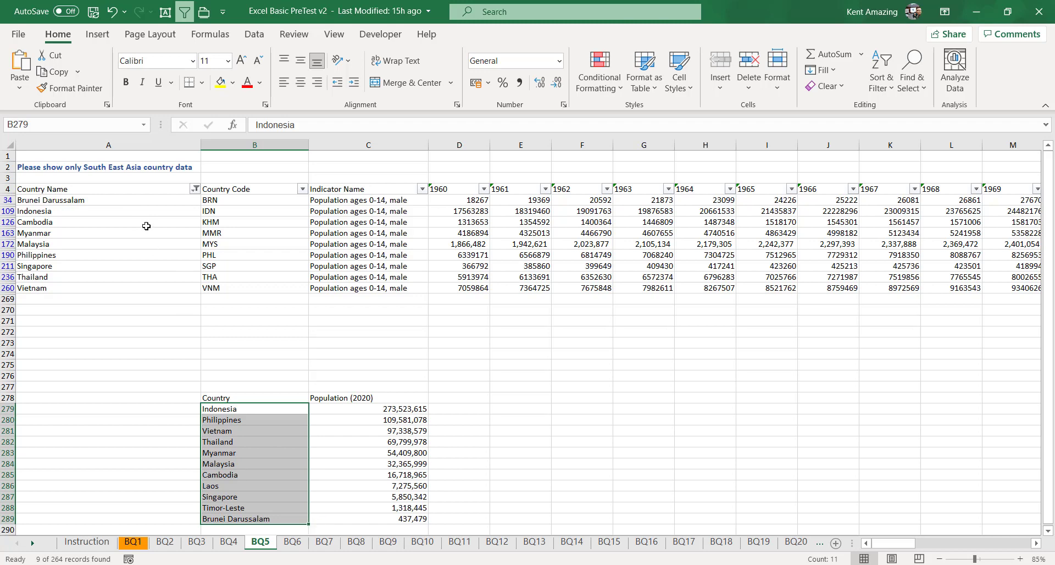
Copy the filtered country names from column A to E279 and sort the pasted list A to Z
left_click_drag(144, 205, 187, 288)
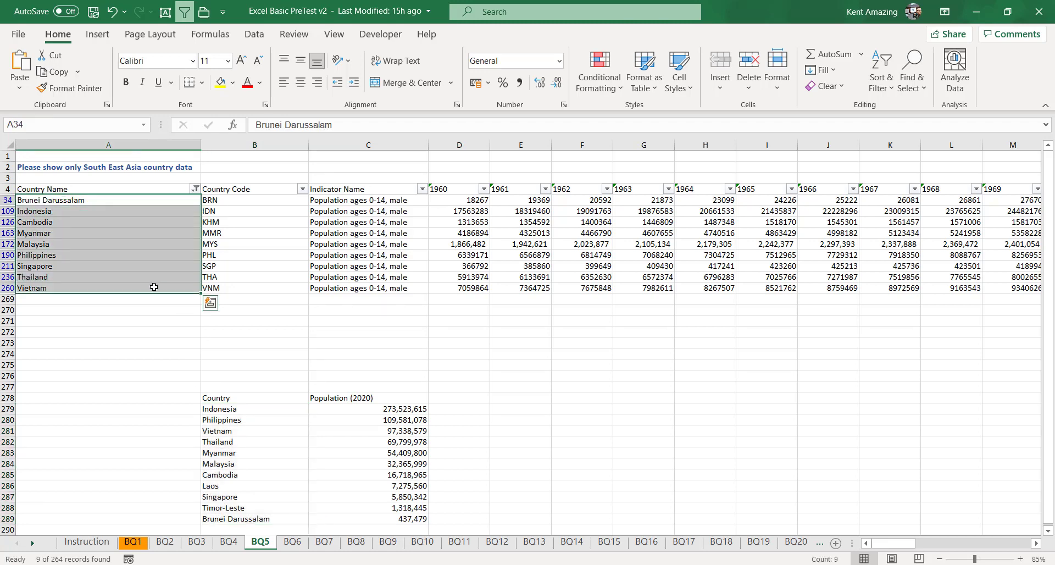
key("ctrl+c")
left_click(502, 409)
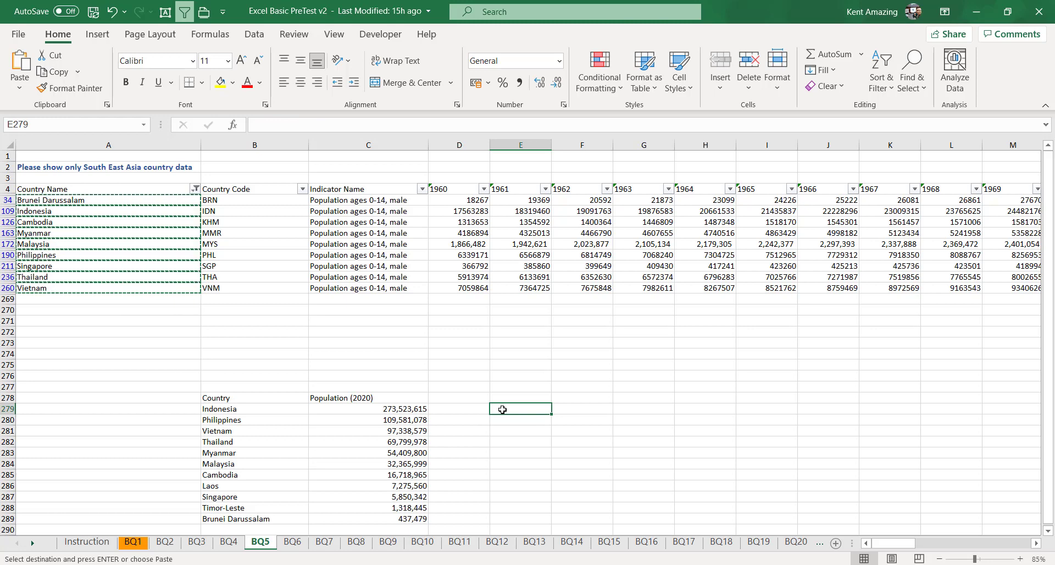
key("ctrl+v")
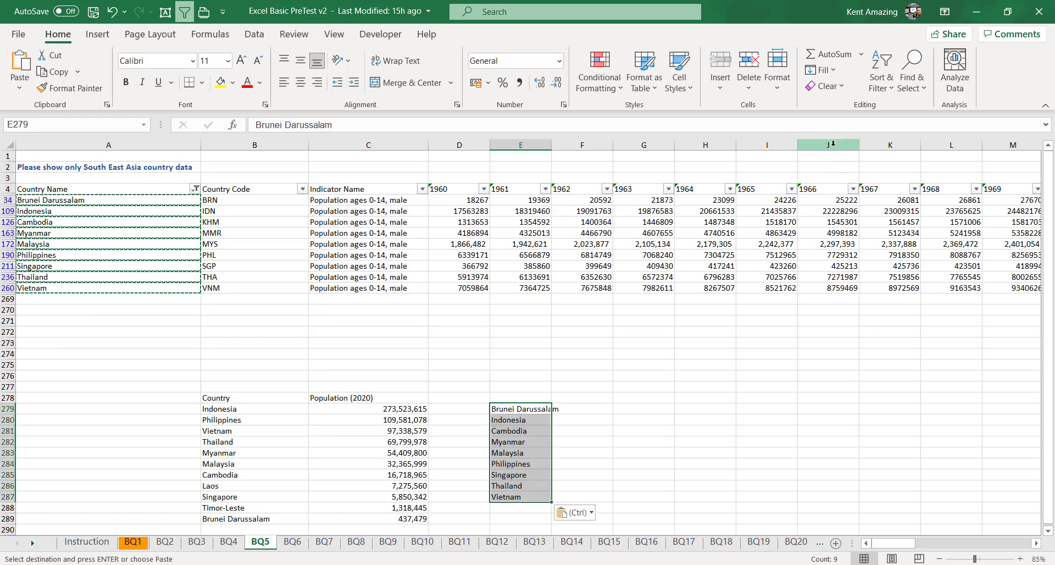
left_click(885, 91)
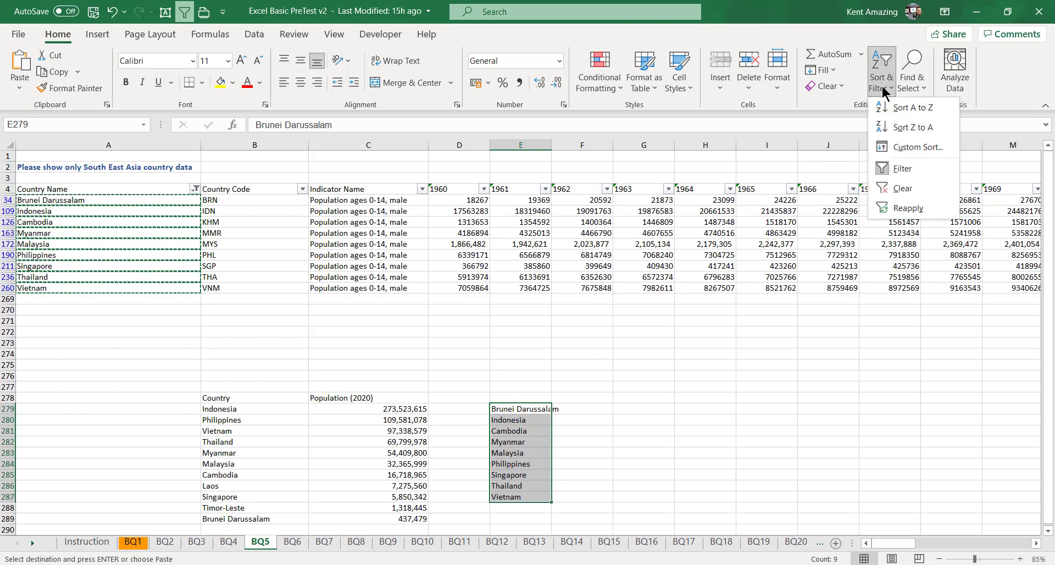
left_click(900, 109)
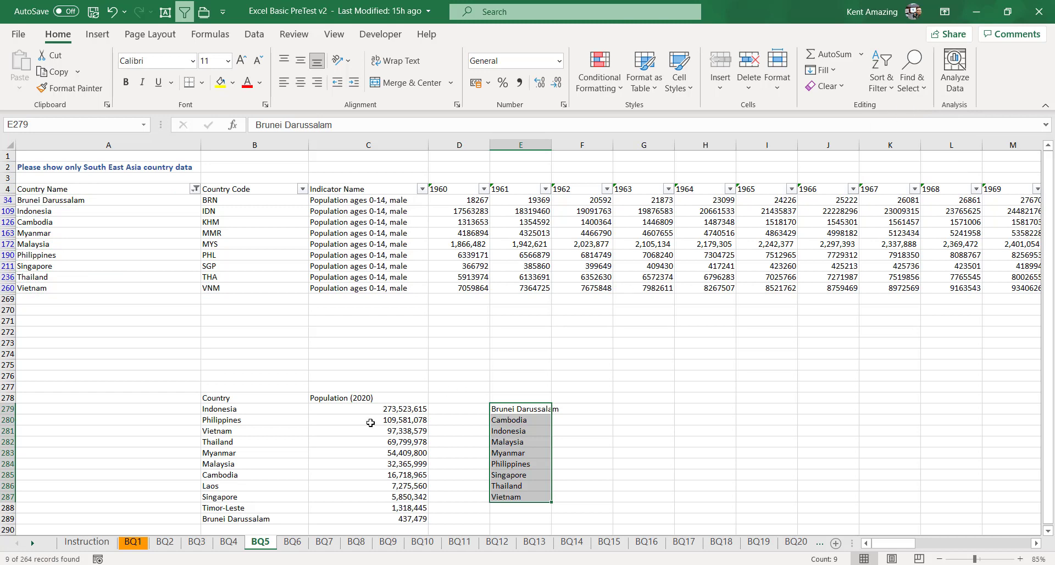
Sort the reference country list starting at B279 from A to Z, expanding the selection to include the population column
left_click(242, 410)
key("ctrl+shift+Down")
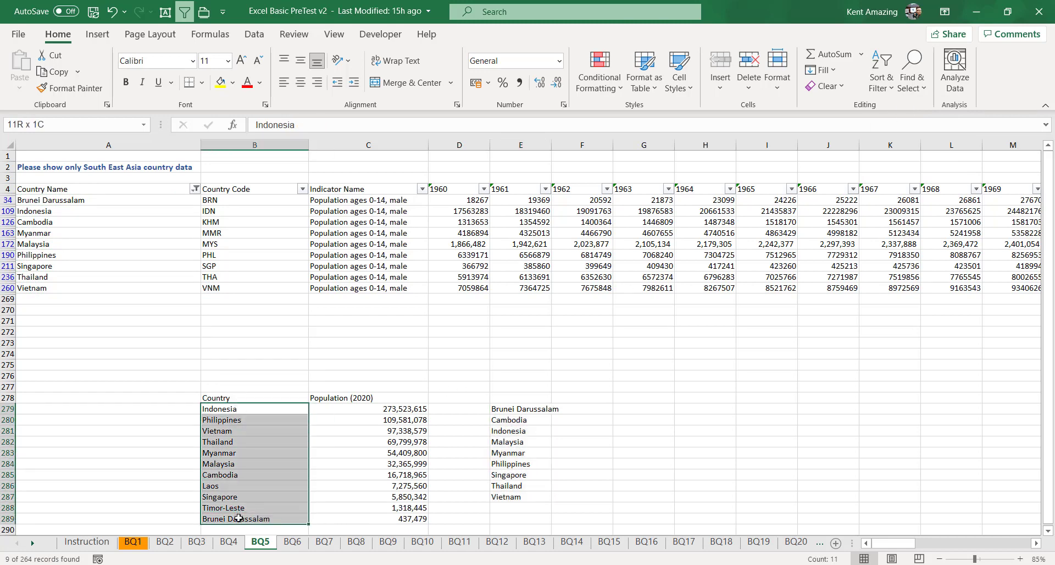
left_click(881, 83)
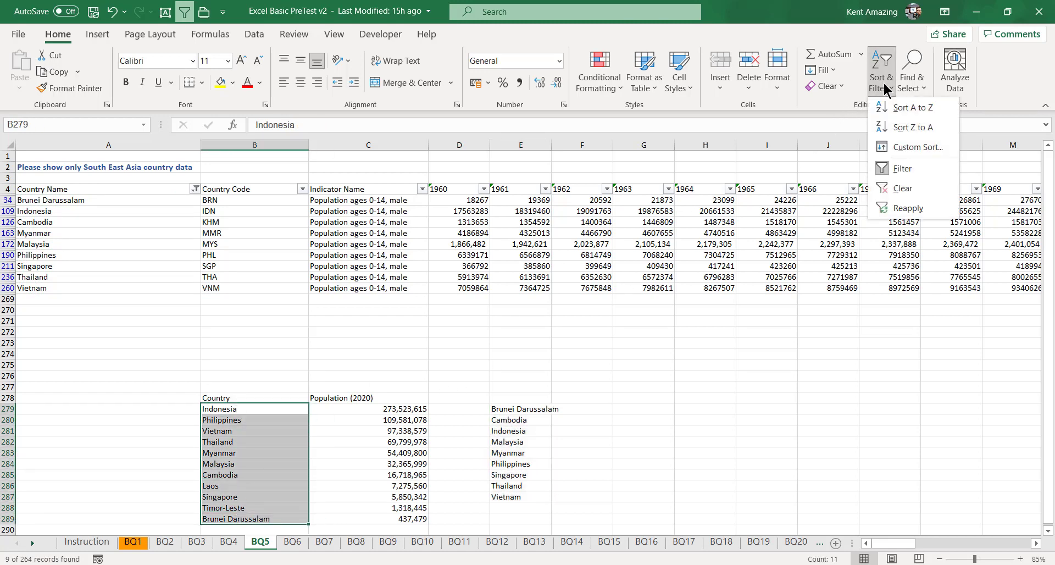
left_click(890, 107)
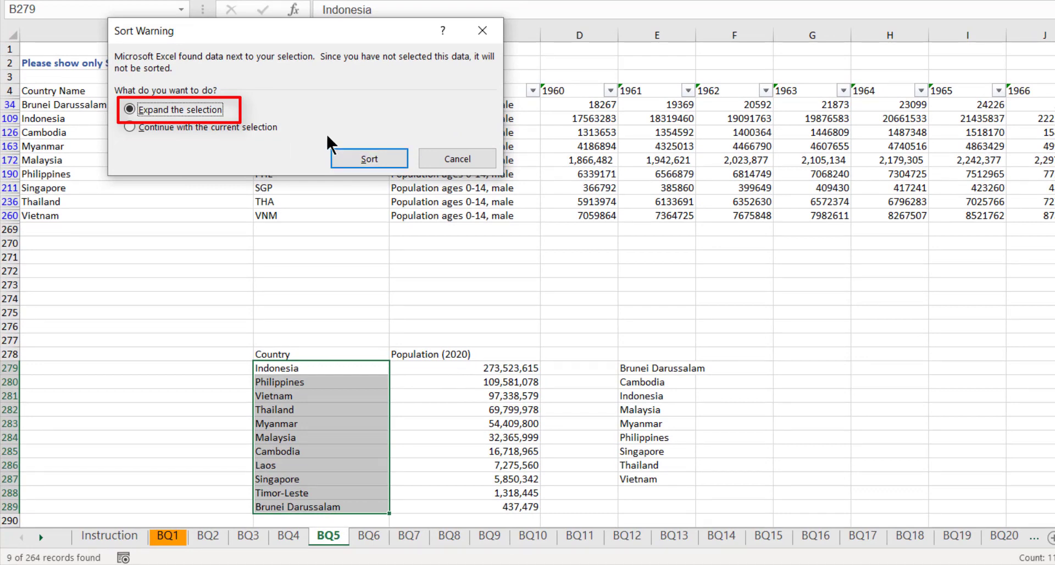
left_click(380, 160)
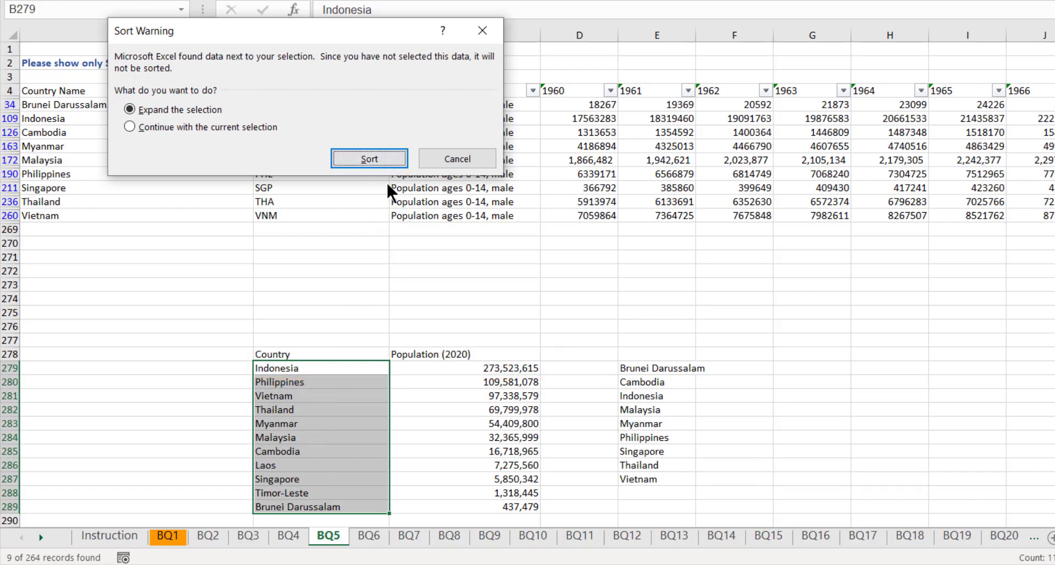
left_click(372, 154)
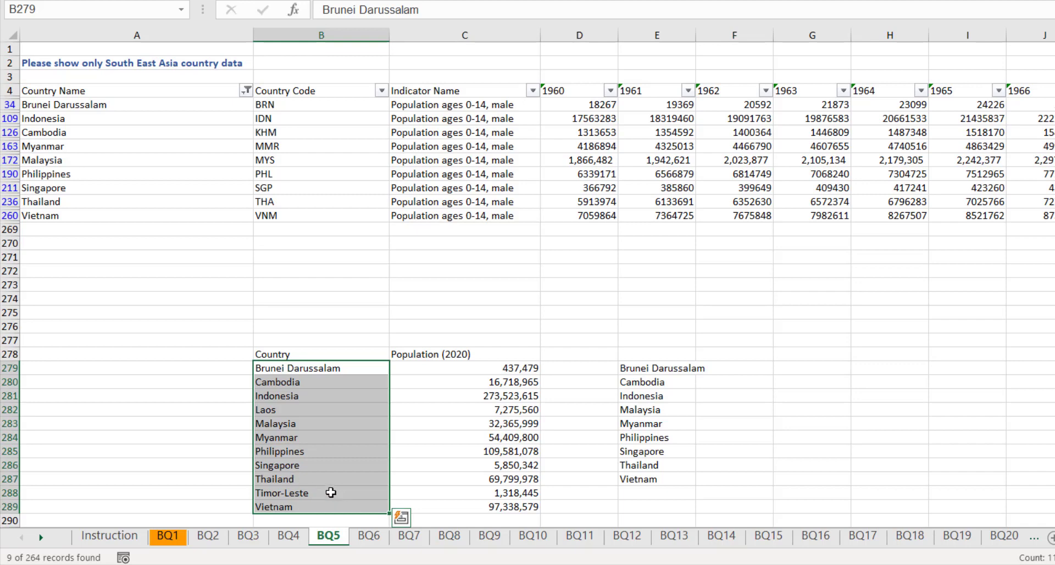
Add Timor-Leste to the current Country Name filter, using the search text "timo"
left_click(246, 100)
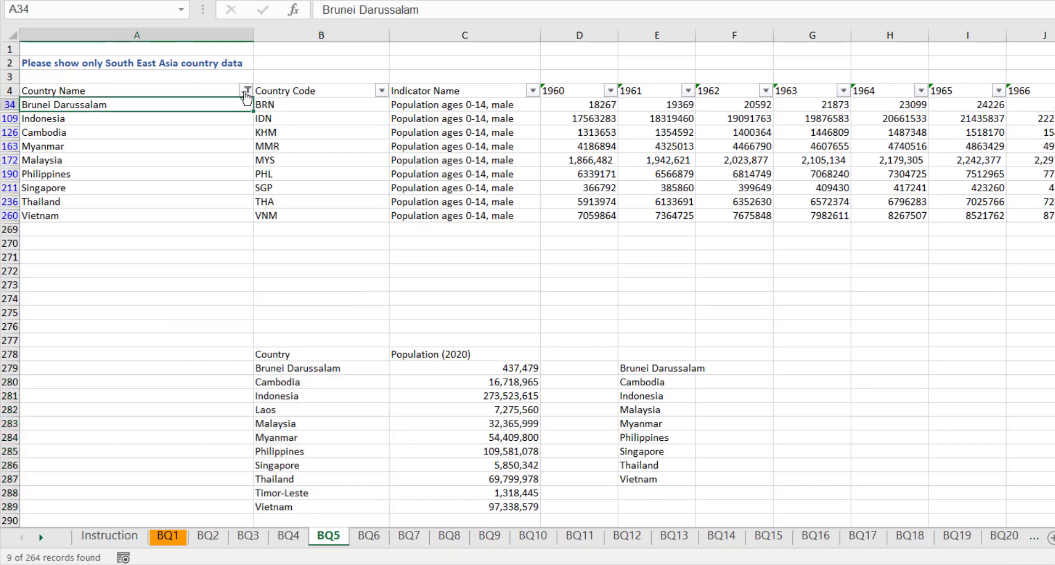
left_click(247, 91)
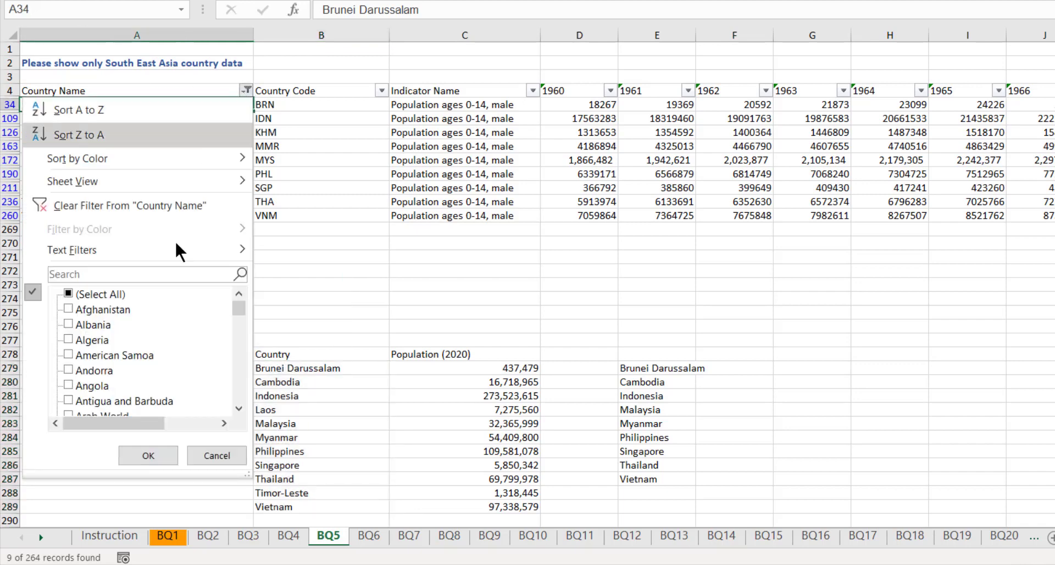
left_click(117, 274)
type("timo")
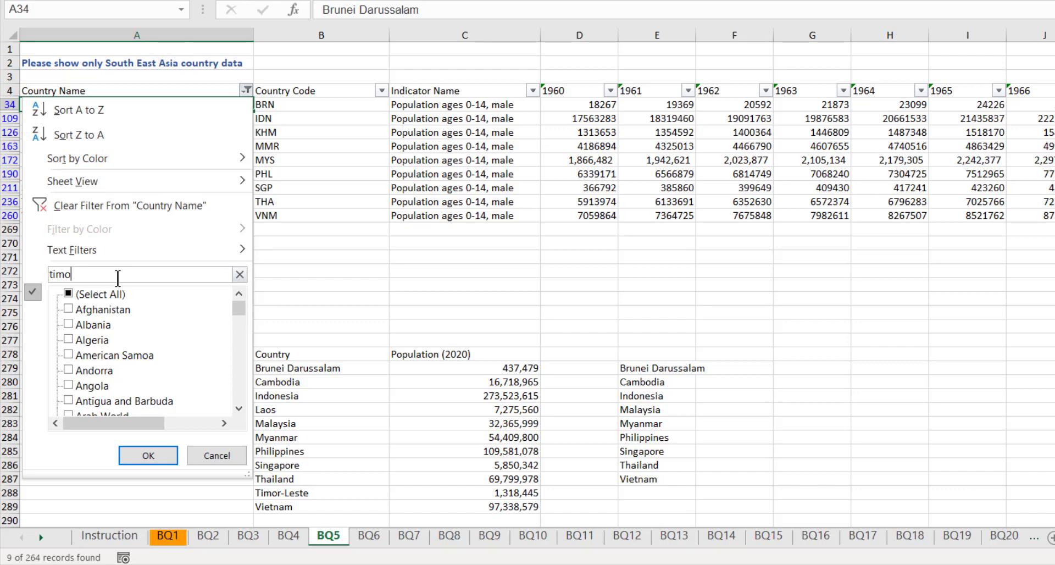
left_click(81, 311)
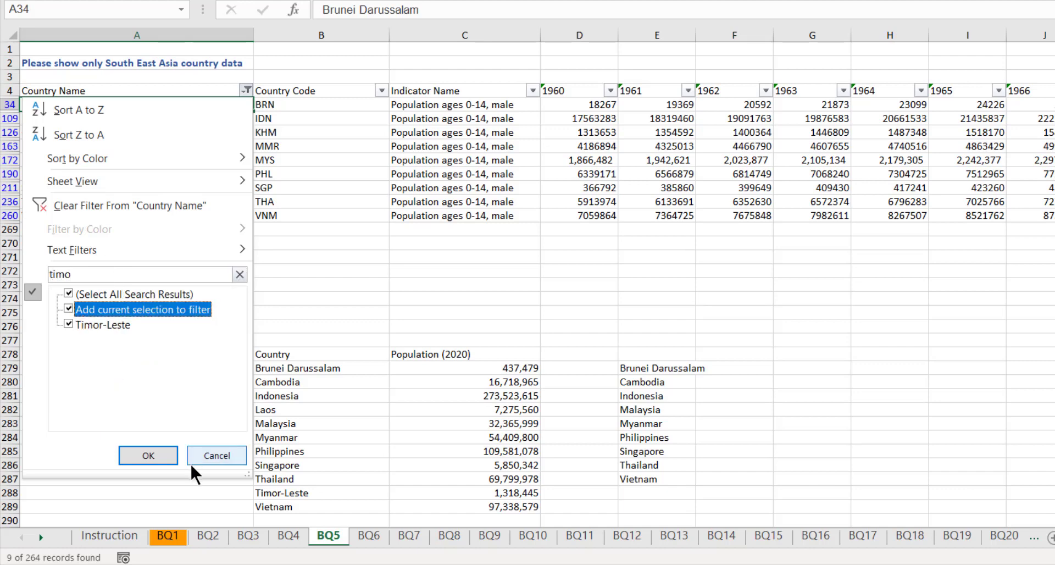
left_click(148, 455)
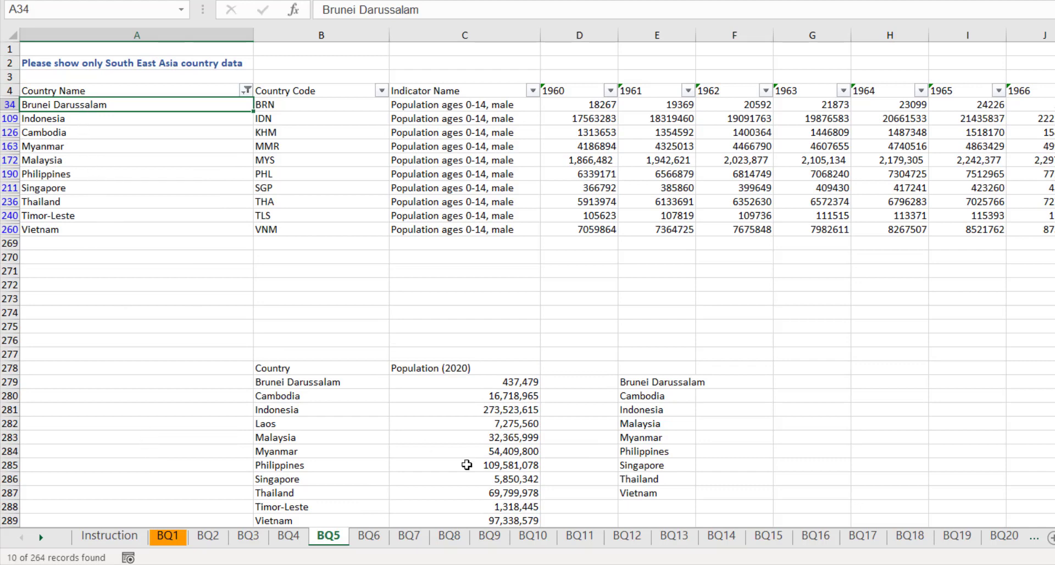
Enter the note "Laos data is missing" in cell B2
left_click(300, 63)
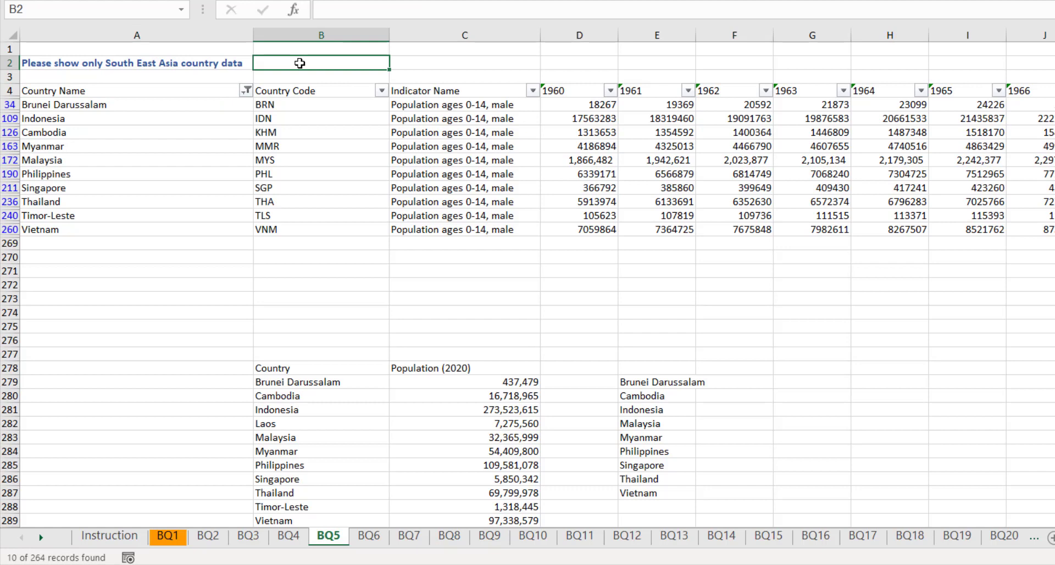
type("La")
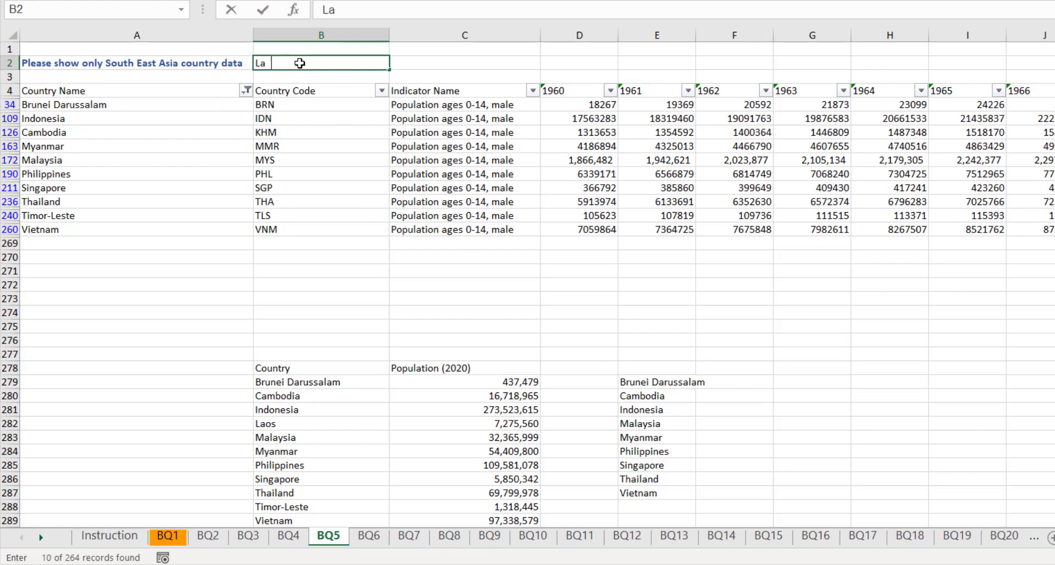
type("os data is missing")
key("Return")
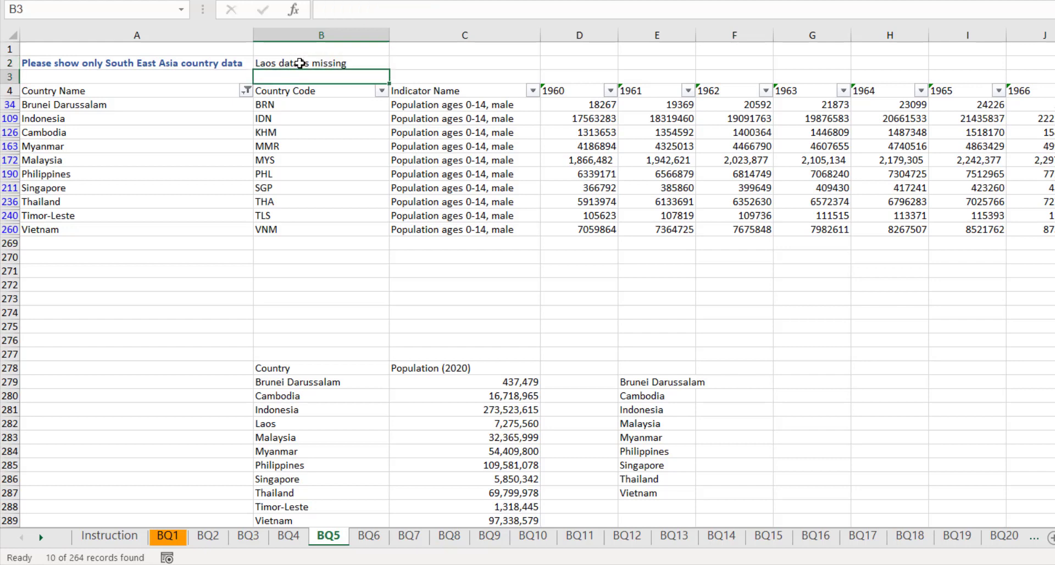
Format the Laos note in cell B2 with red text and a yellow fill
left_click(299, 63)
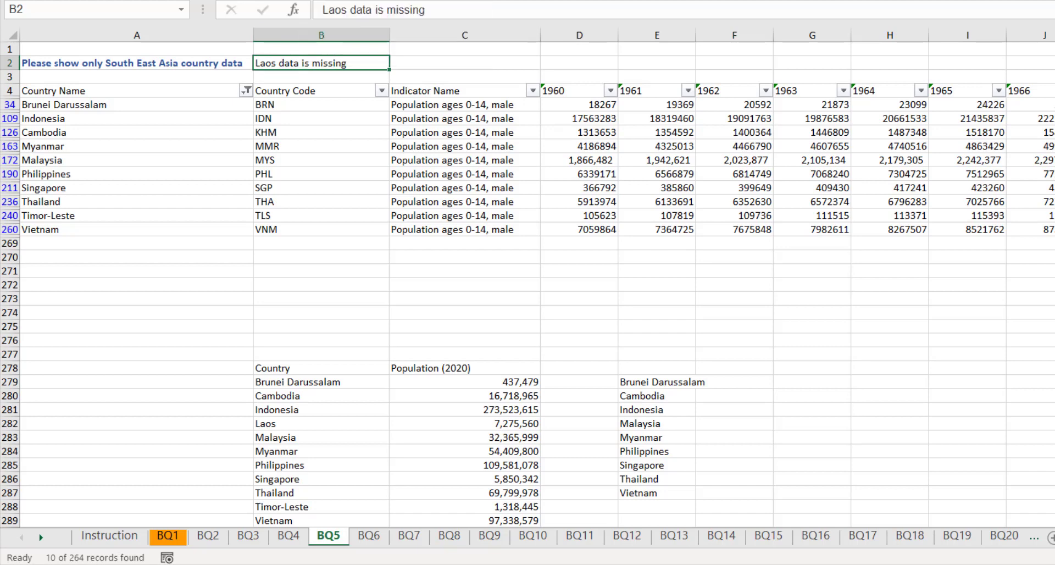
left_click(323, 0)
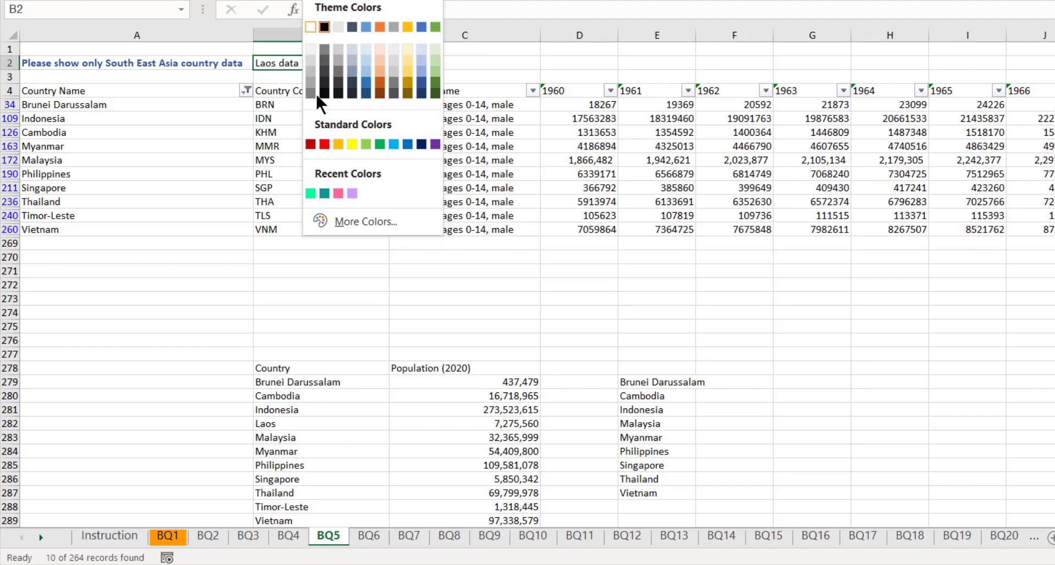
left_click(322, 144)
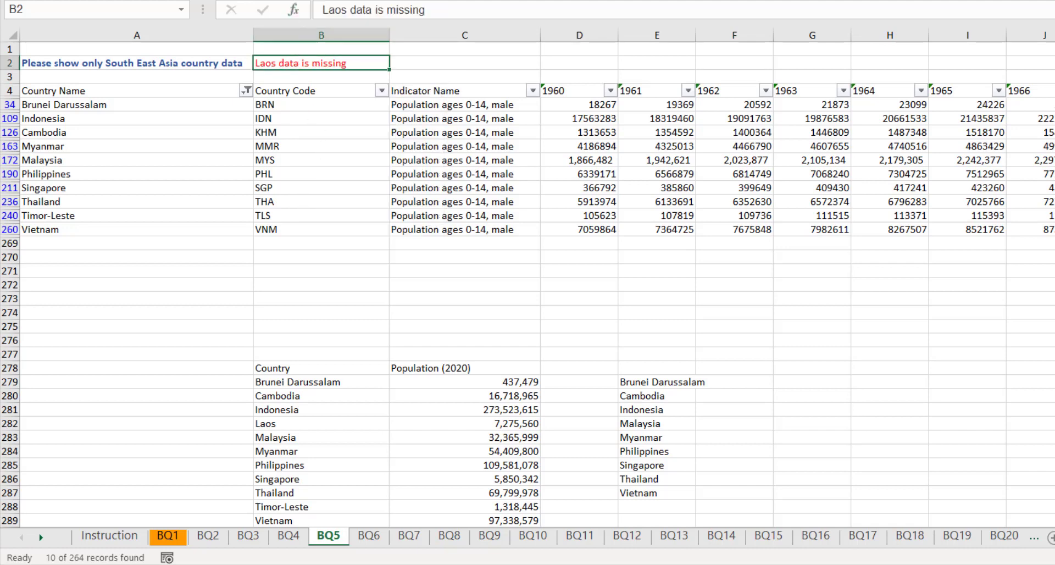
left_click(293, 0)
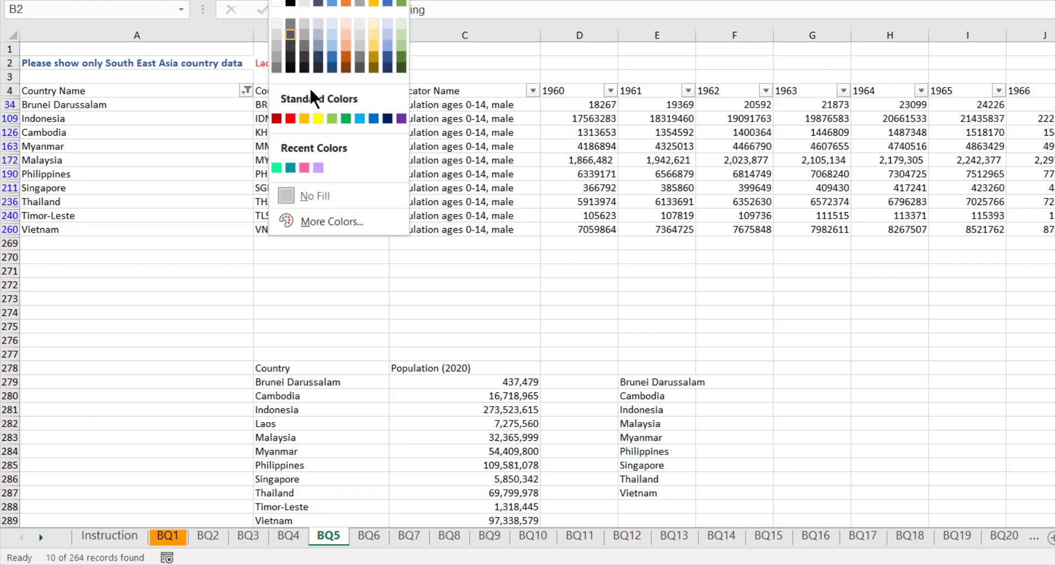
left_click(318, 118)
left_click(297, 94)
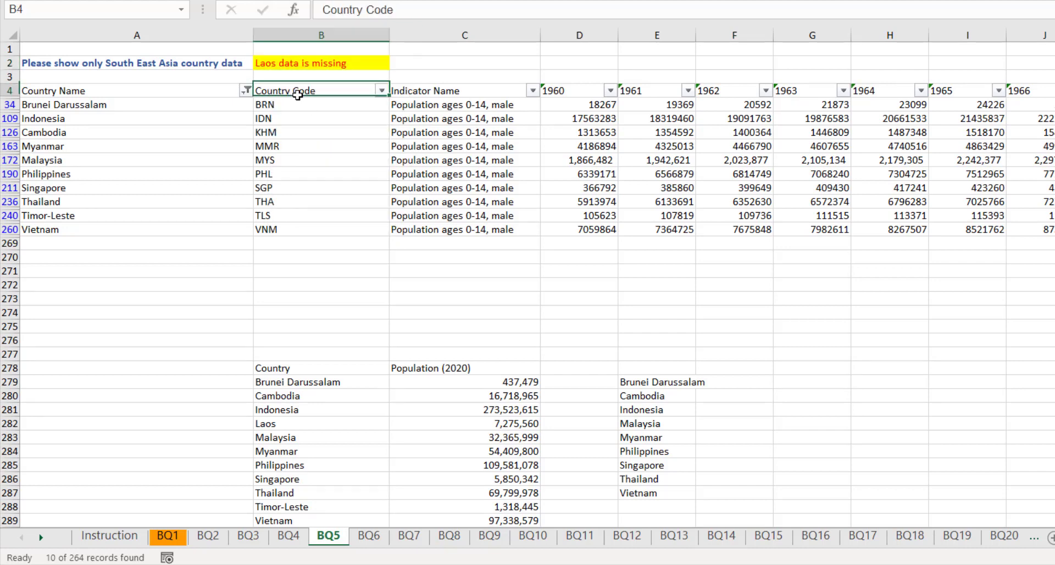
left_click(294, 64)
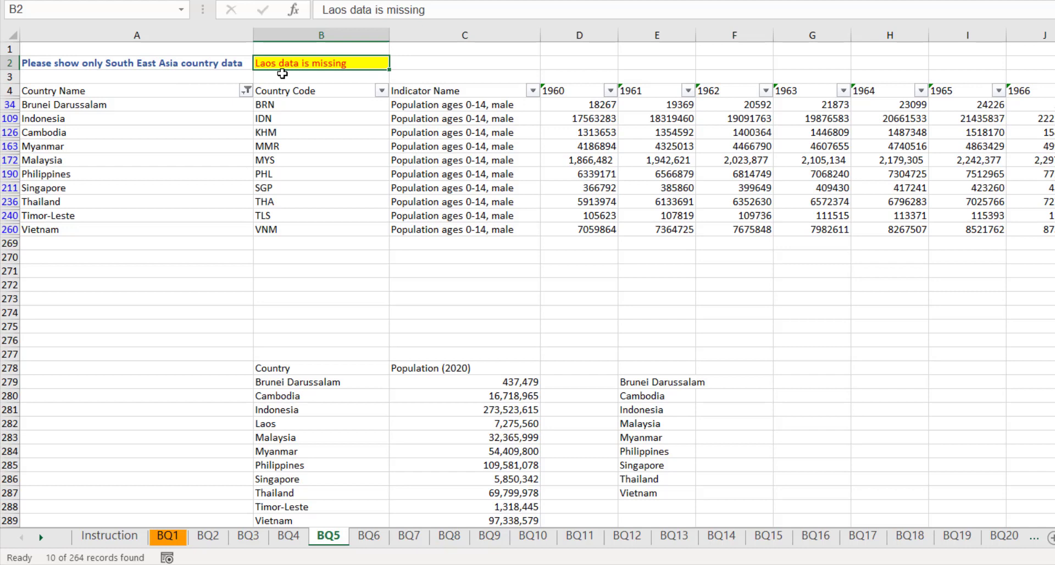
Select the Malaysia row and examine its population values across the year columns
left_click(147, 156)
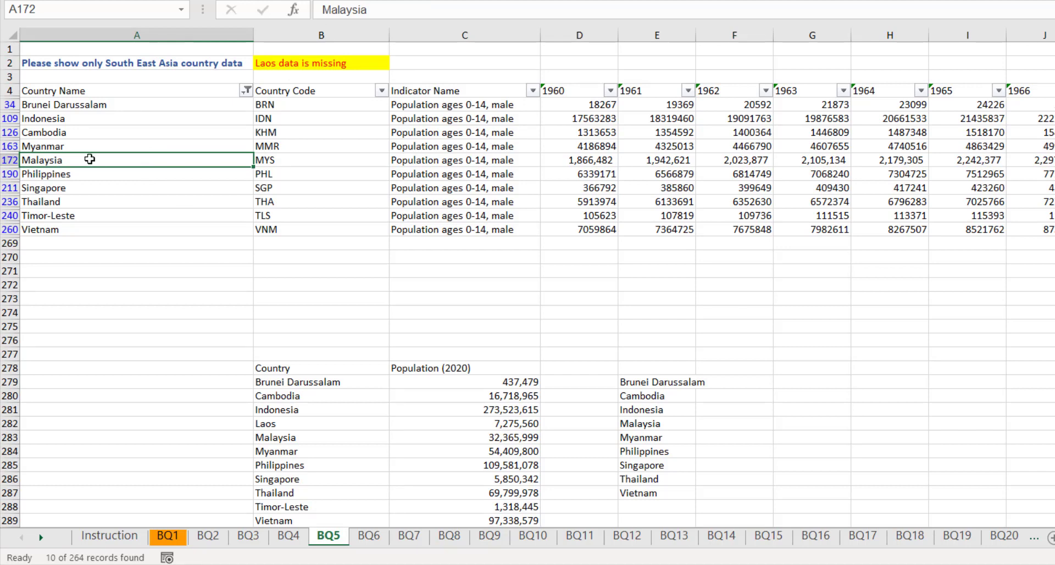
key("shift+space")
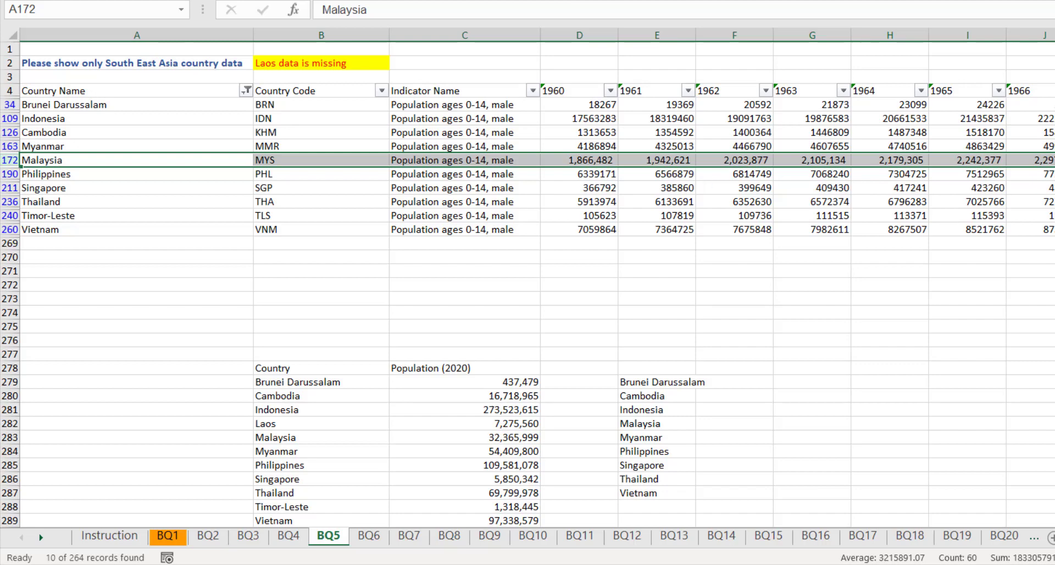
scroll(537, 278, "right", 10)
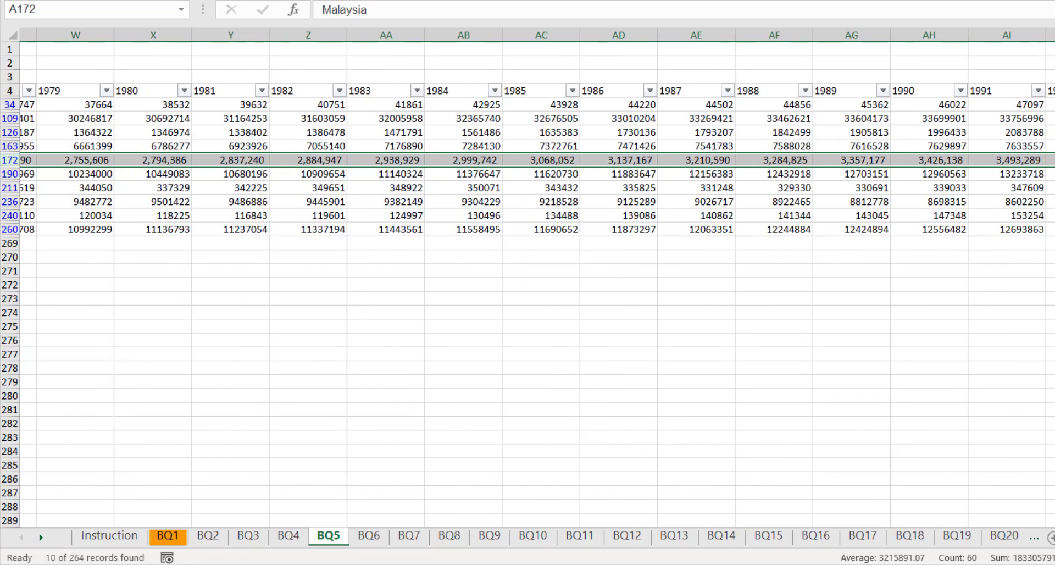
scroll(537, 277, "right", 3)
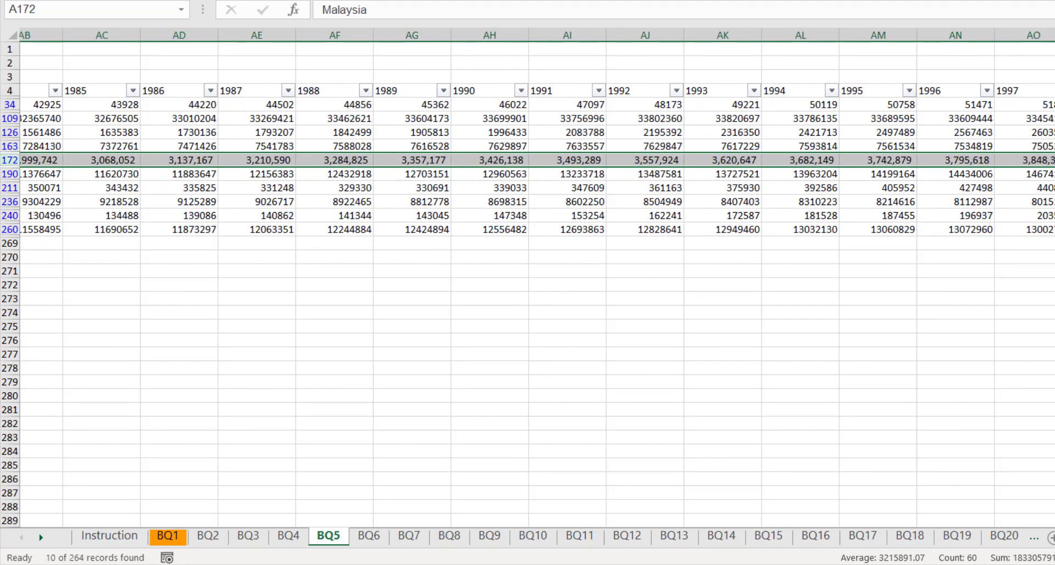
scroll(538, 277, "right", 6)
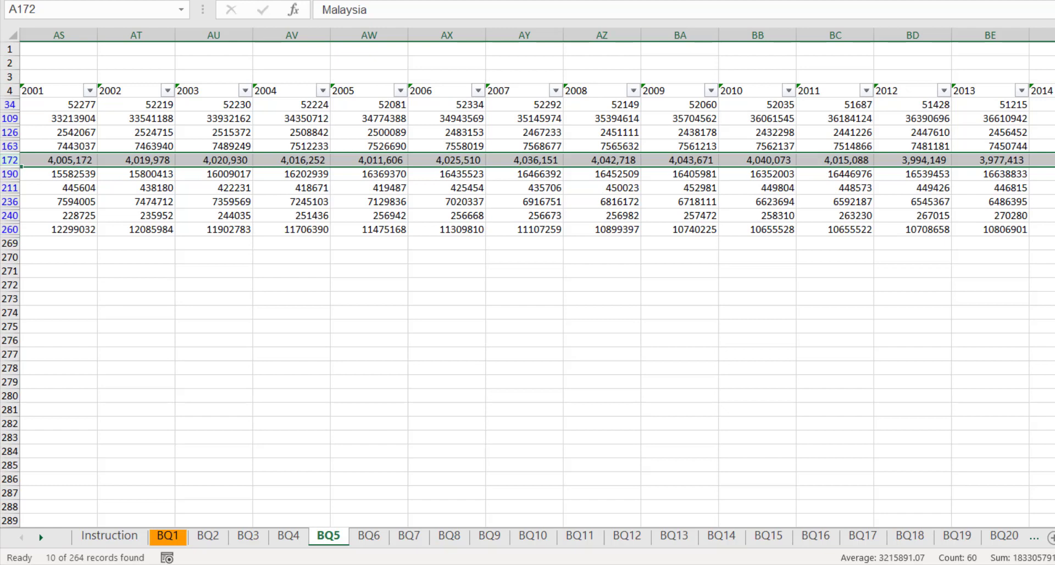
Copy the Malaysia data from A172 to BH172 into a new sheet starting at A4, and return to the BQ5 sheet
left_click(1054, 91)
key("Down")
key("Down")
key("Down")
key("Down")
key("Down")
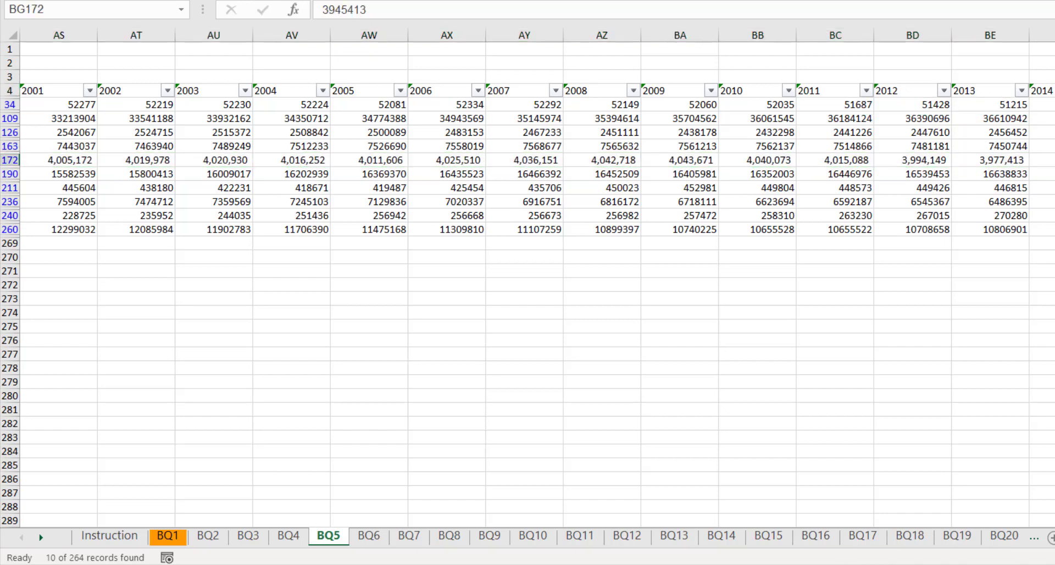
key("Right")
left_click_drag(1054, 159, 2, 153)
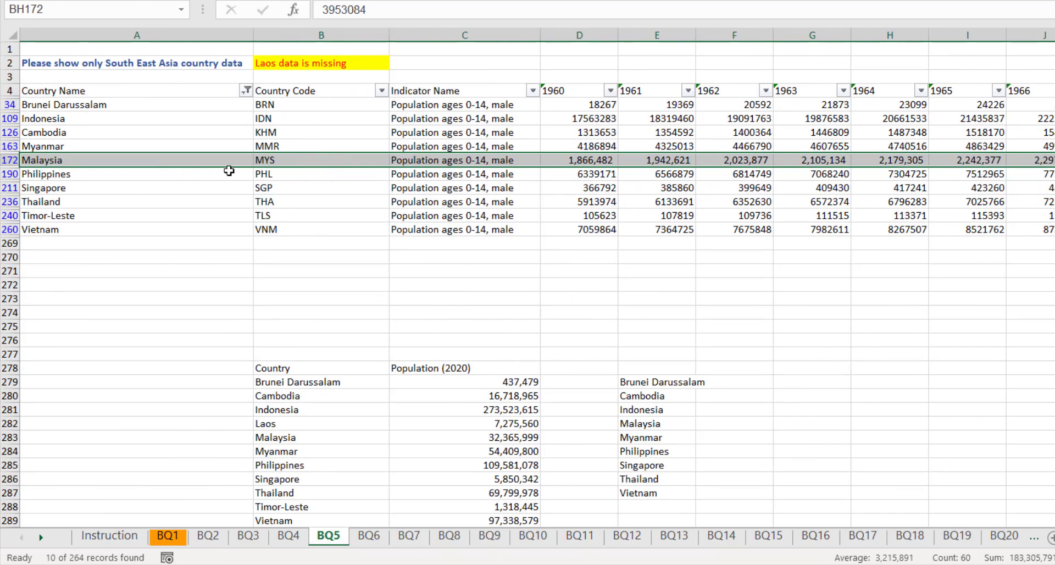
key("ctrl+c")
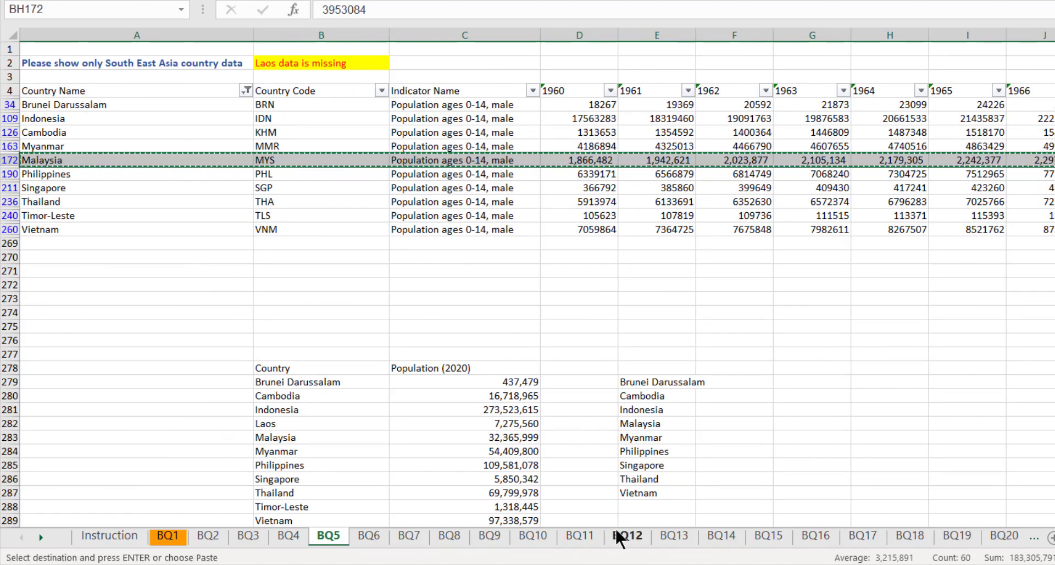
left_click(1050, 539)
left_click(43, 102)
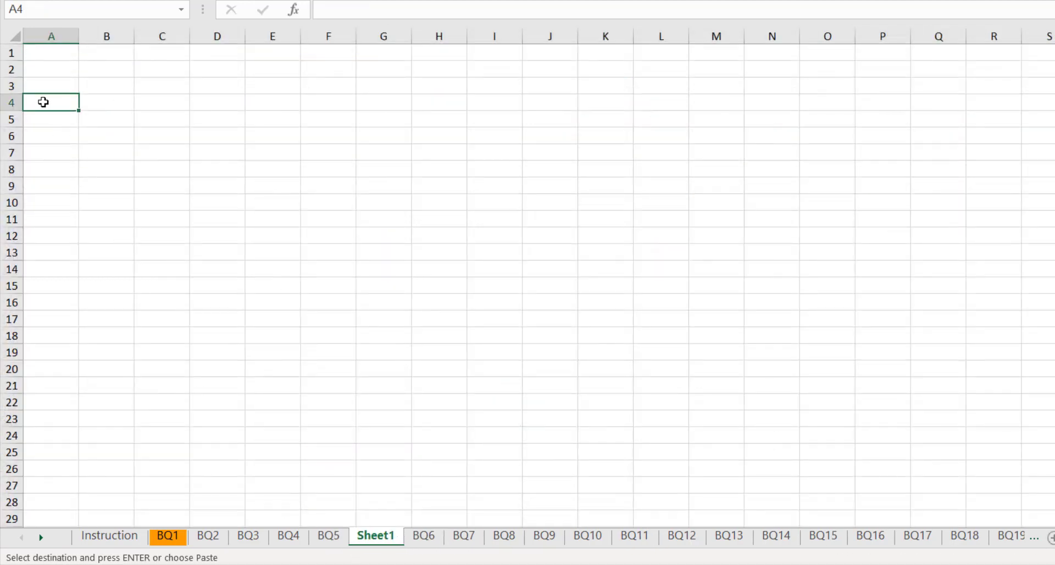
key("ctrl+v")
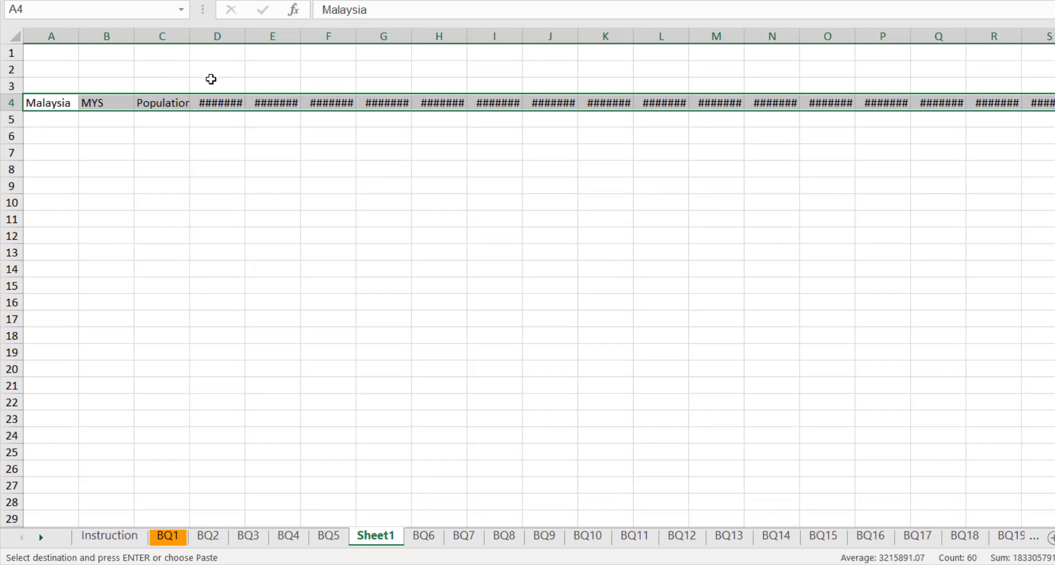
left_click(328, 536)
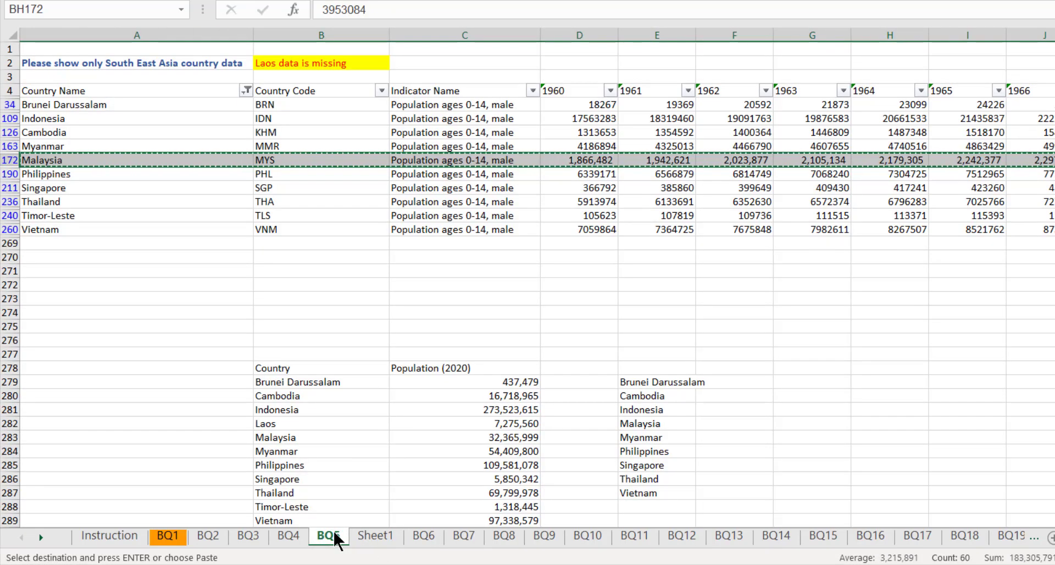
left_click(159, 91)
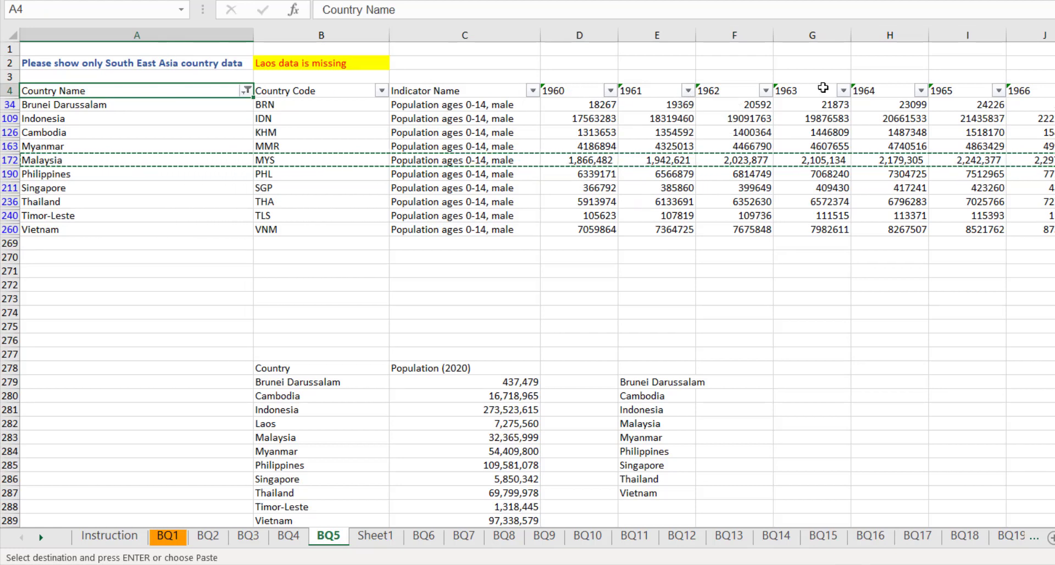
key("ctrl+shift+Right")
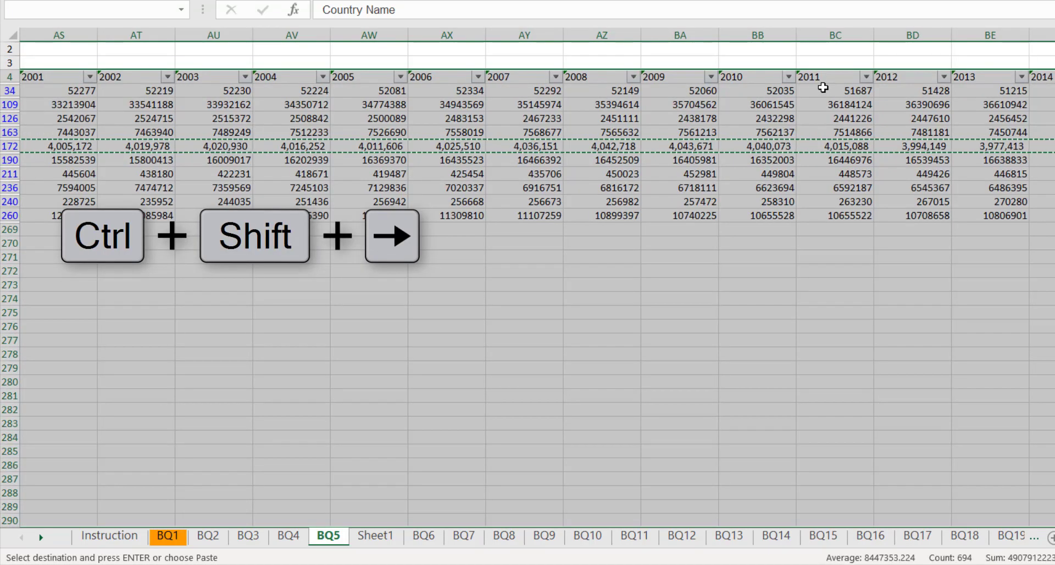
left_click(776, 102)
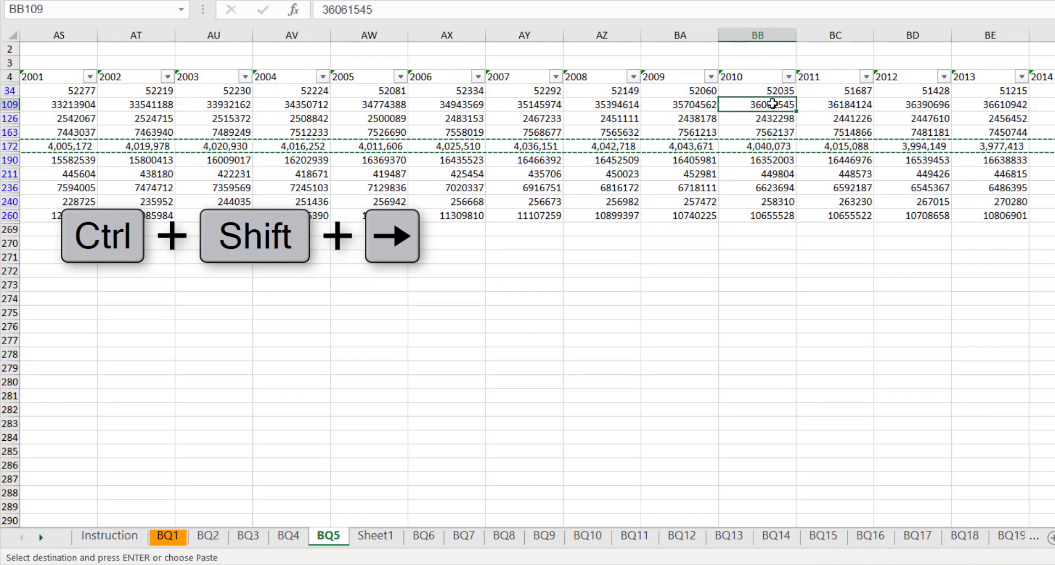
key("ctrl+Home")
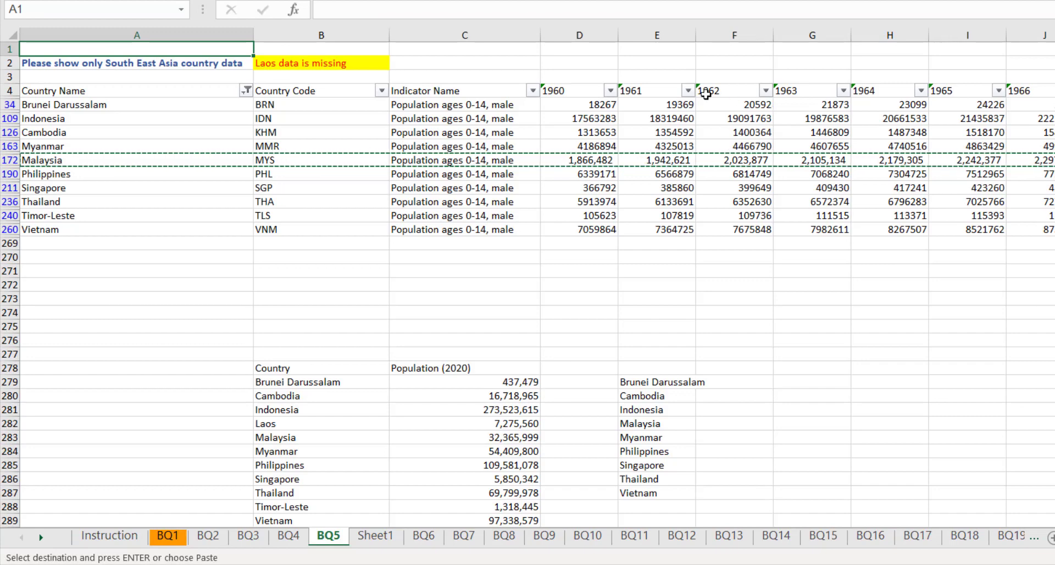
Copy the BQ5 header row starting at A4 and paste it as values at A3 of Sheet1
left_click(217, 93)
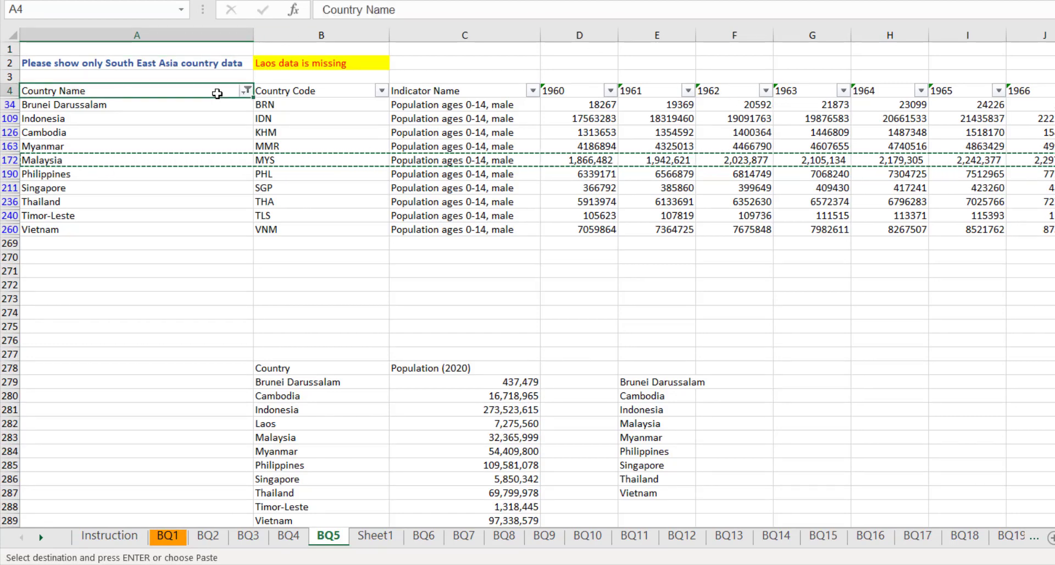
key("ctrl+shift+Right")
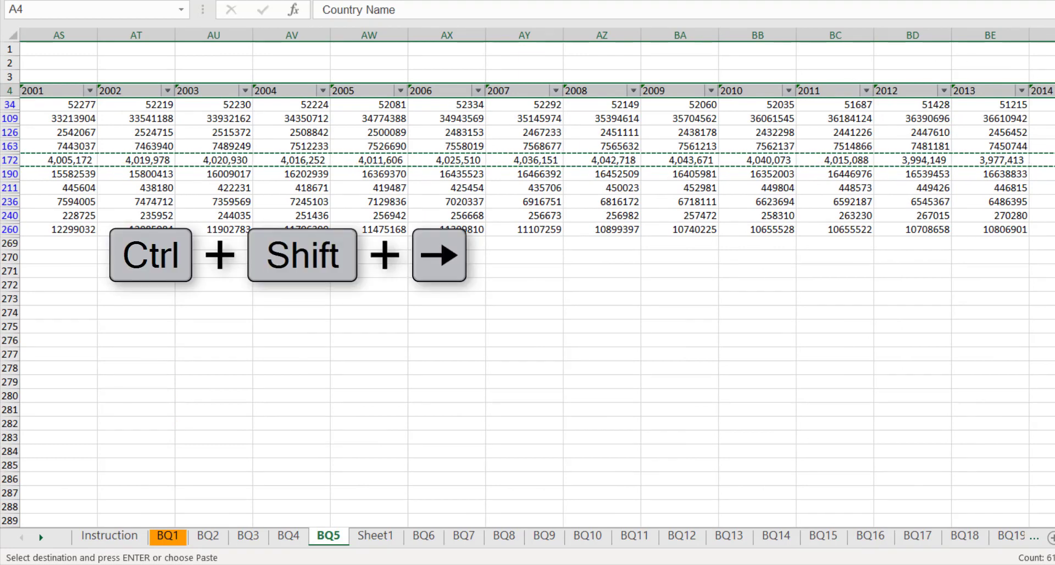
key("ctrl+c")
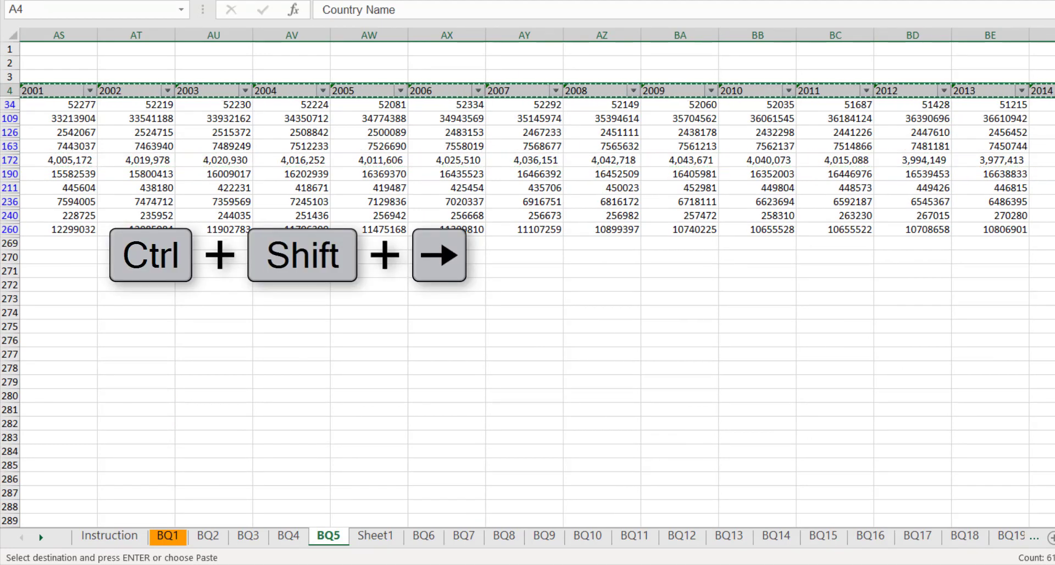
left_click(363, 532)
left_click(42, 83)
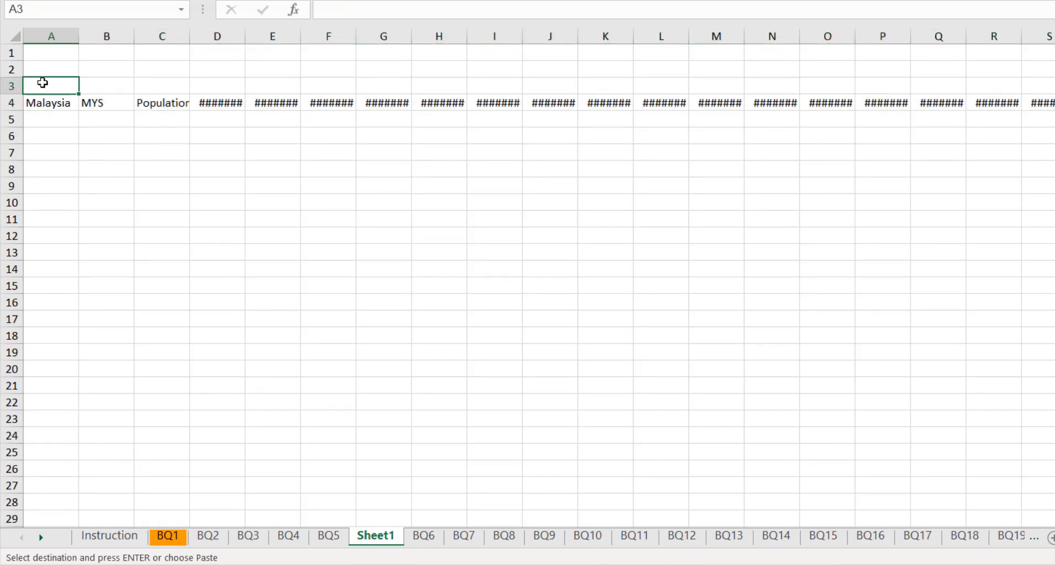
right_click(43, 82)
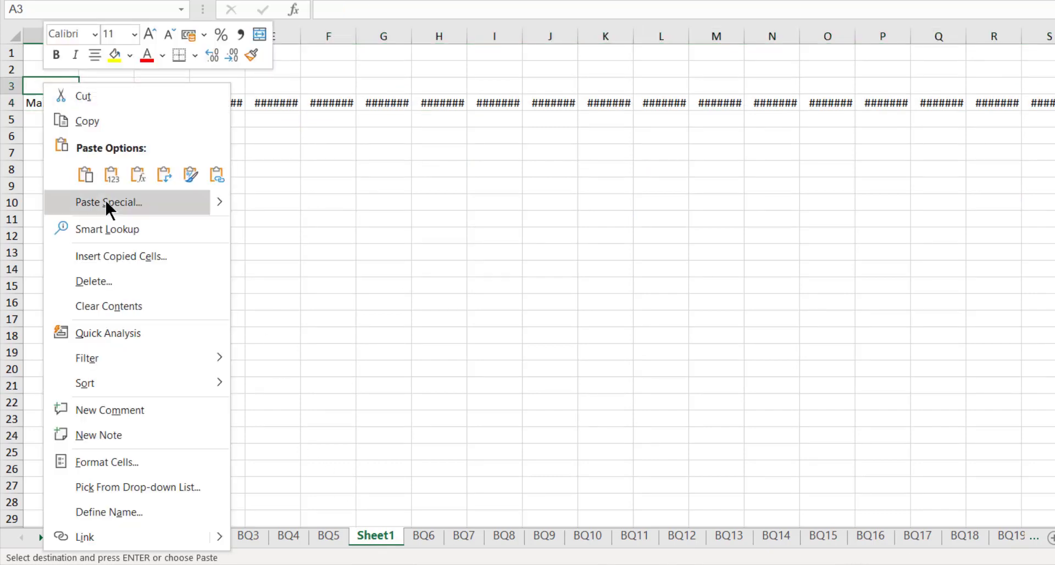
left_click(108, 176)
left_click(107, 176)
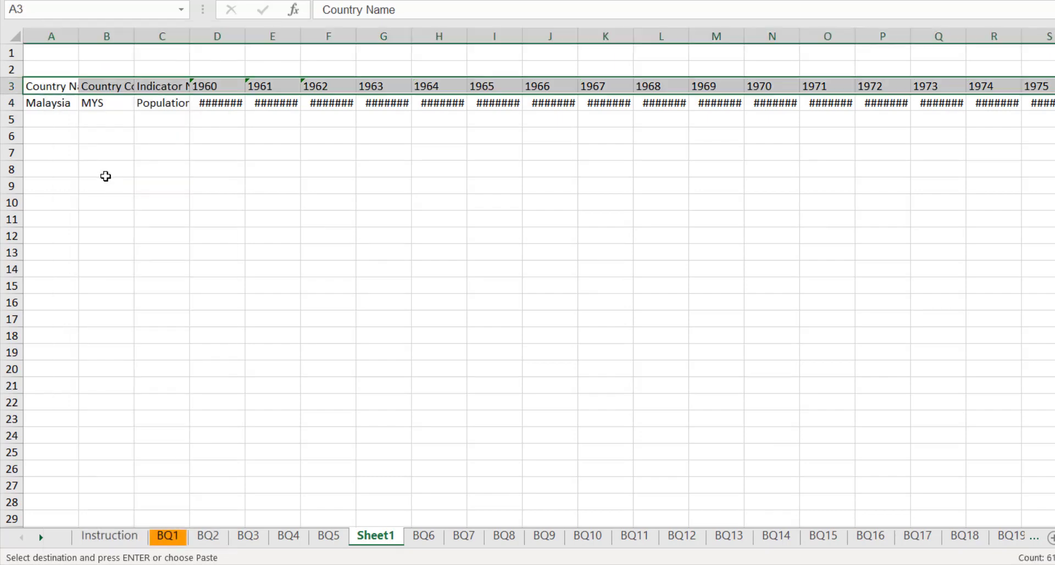
right_click(61, 87)
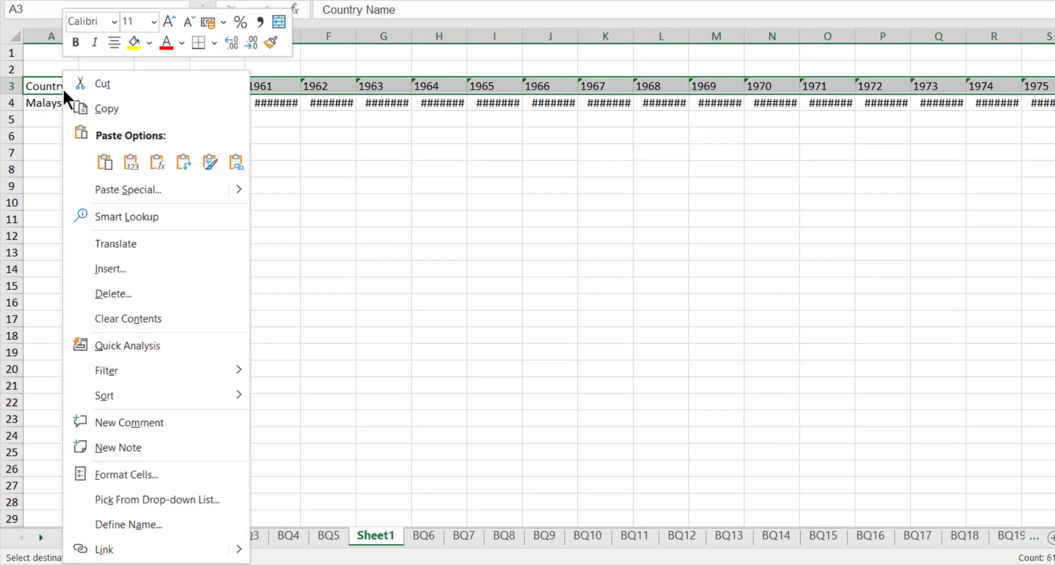
left_click(130, 162)
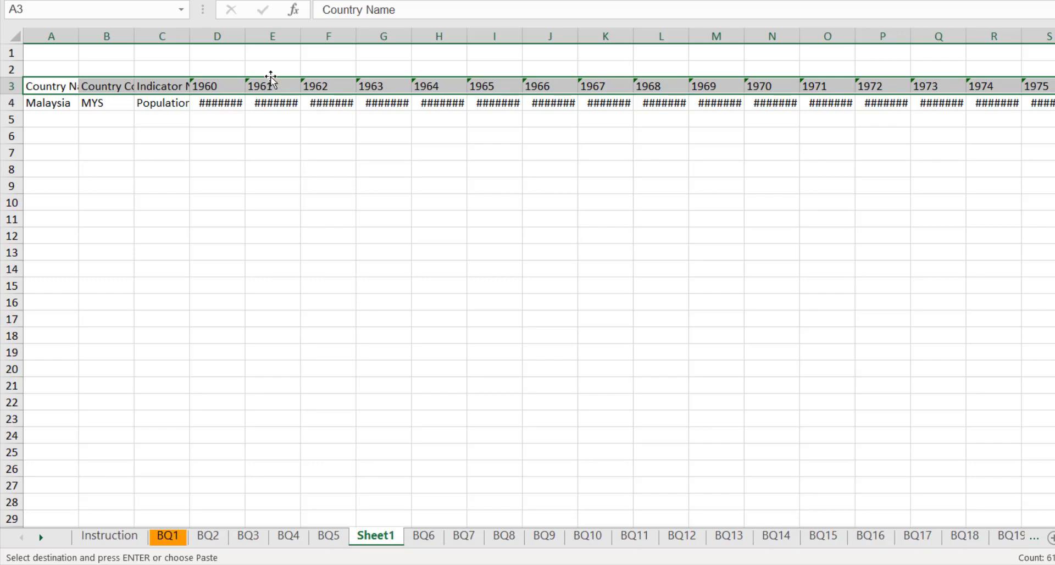
Autofit the year columns from column D onward so their values fit, and return to cell A1
left_click_drag(220, 34, 1051, 36)
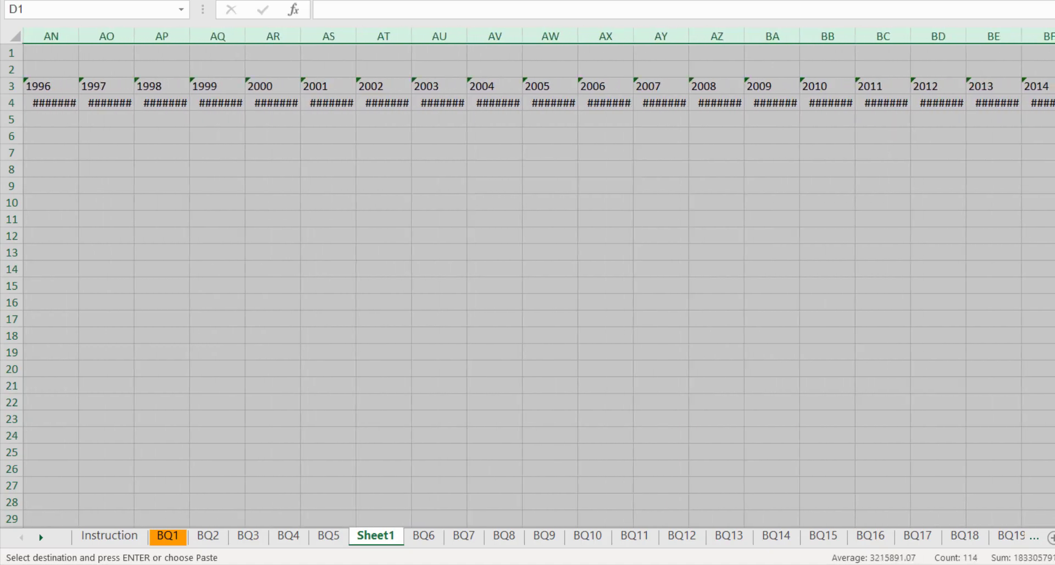
double_click(1022, 36)
left_click(695, 235)
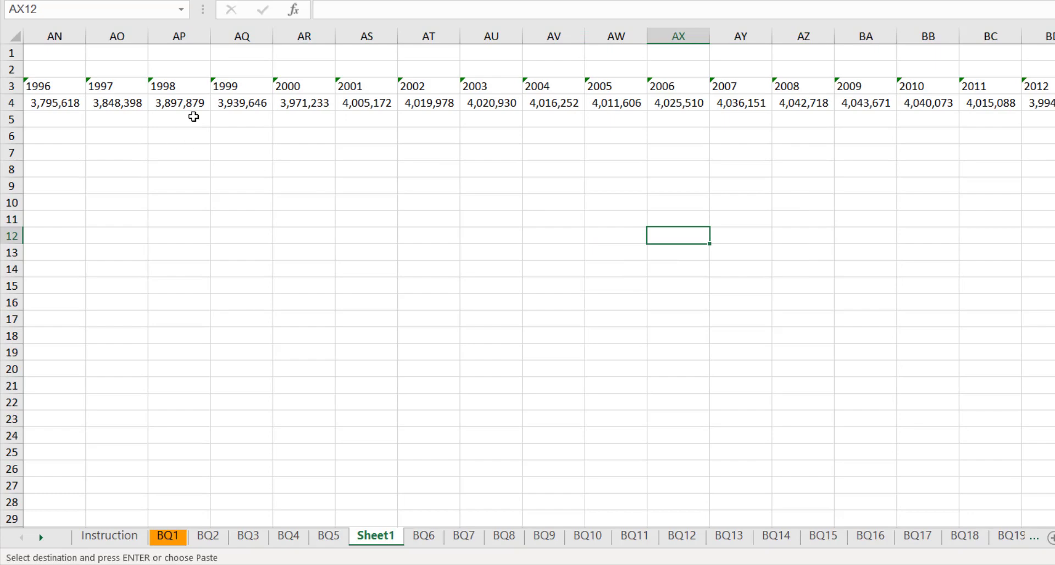
key("ctrl+Home")
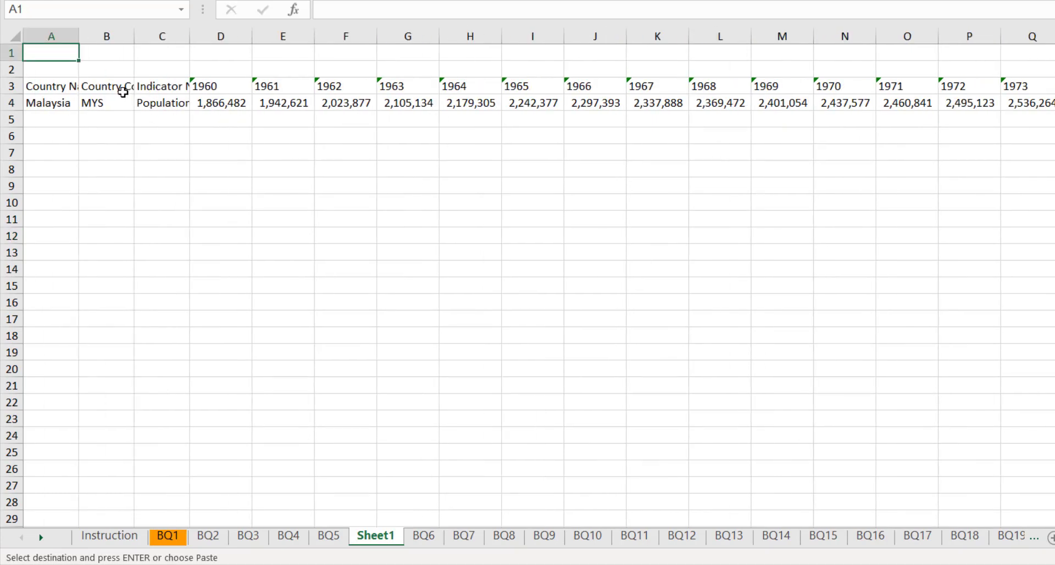
Move the Indicator Name header and its value from C3:C4 to A1:A2
left_click(106, 33)
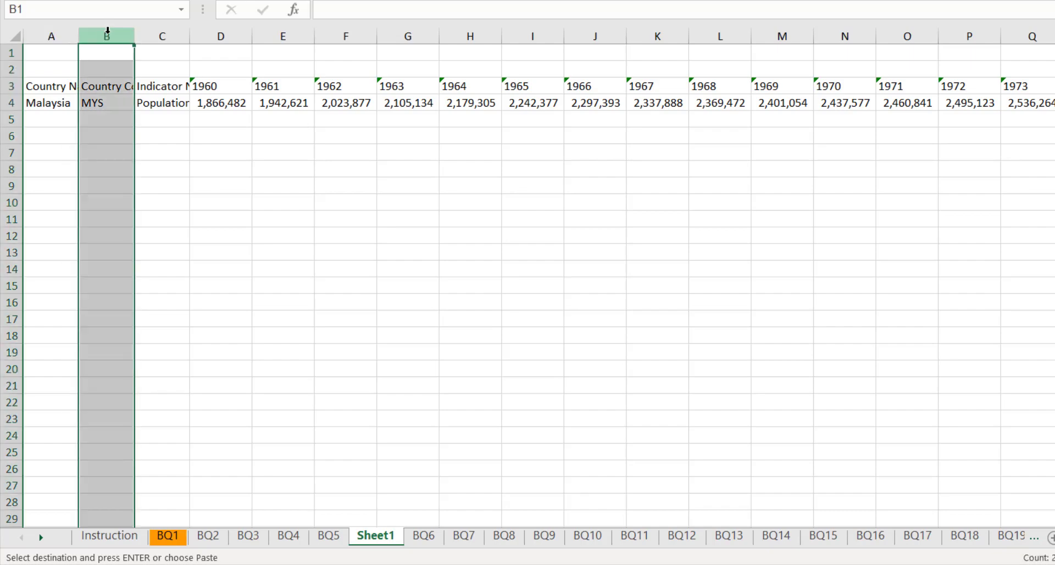
left_click(163, 34, "shift")
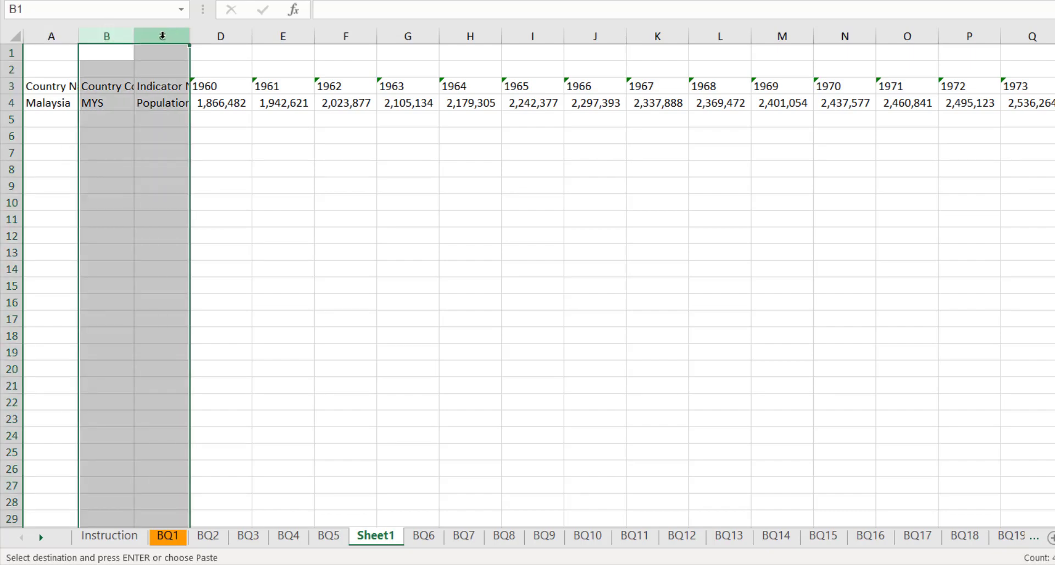
left_click(176, 108)
left_click_drag(159, 87, 36, 70)
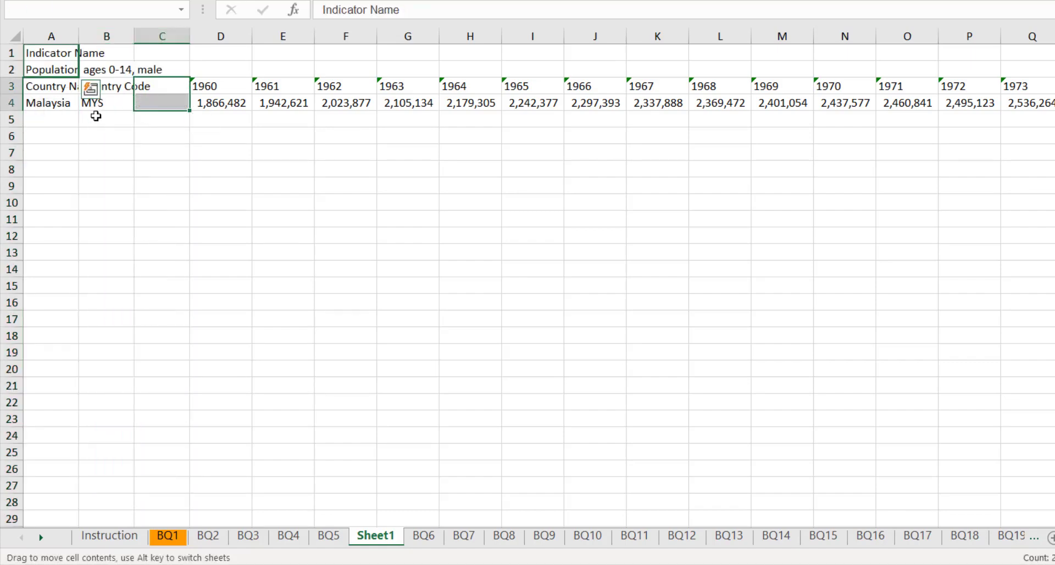
Clear the Country Code header and its MYS value from B3:B4
left_click(118, 108)
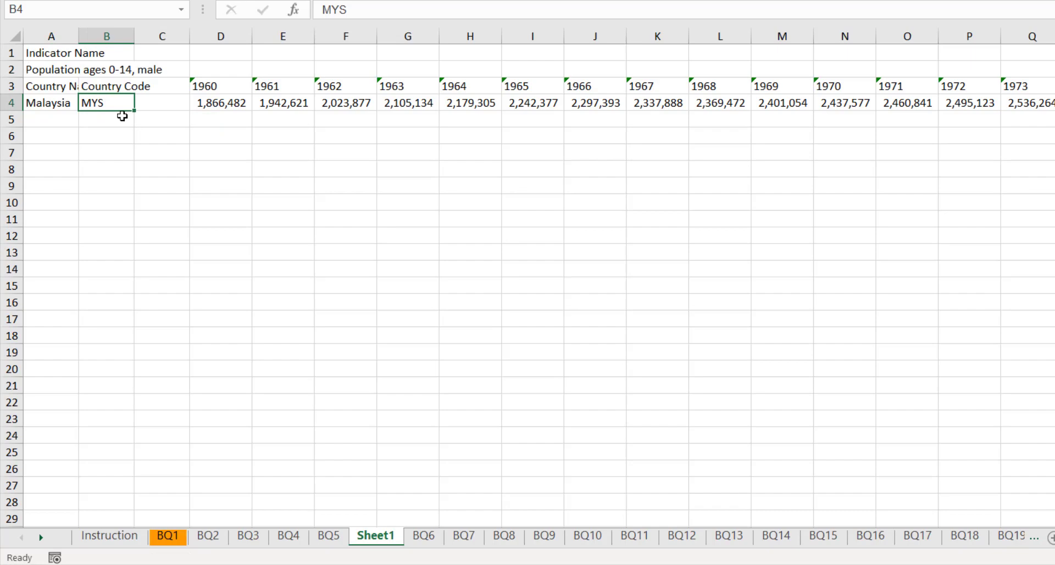
left_click_drag(119, 88, 127, 112)
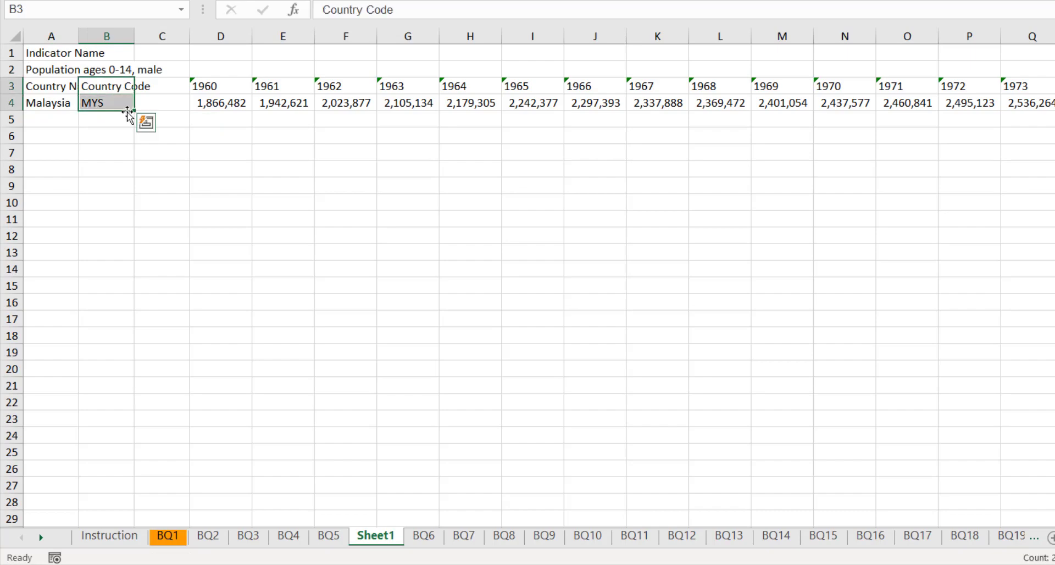
key("Delete")
Move the Country Name header and Malaysia to C3:C4, and the Indicator Name header and its value to C1:C2
left_click_drag(59, 88, 176, 106)
left_click(49, 54)
left_click_drag(28, 60, 179, 67)
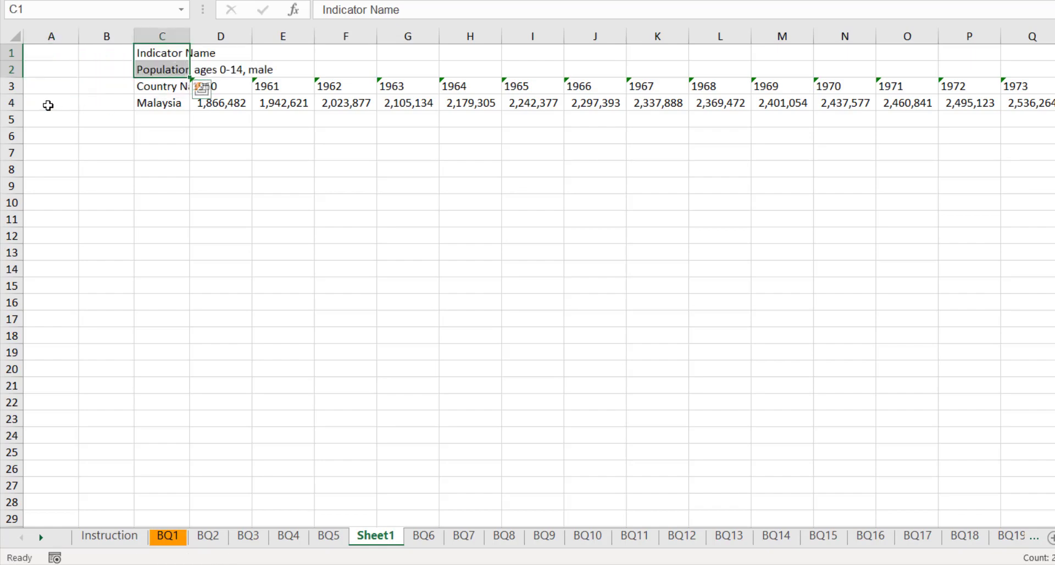
Insert a blank row above the Country Name header row to separate the table from the indicator lines
left_click(3, 86)
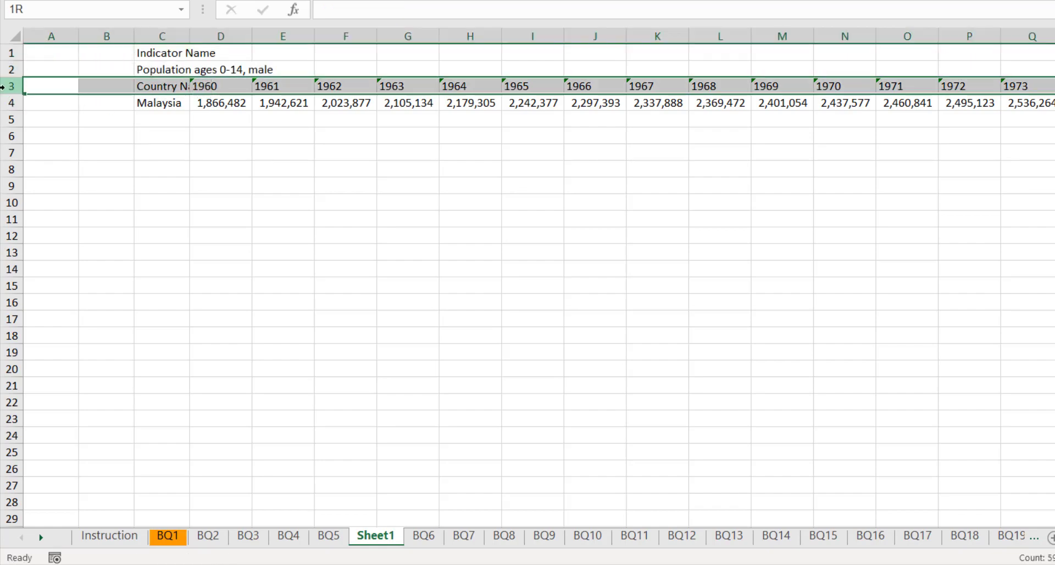
right_click(2, 86)
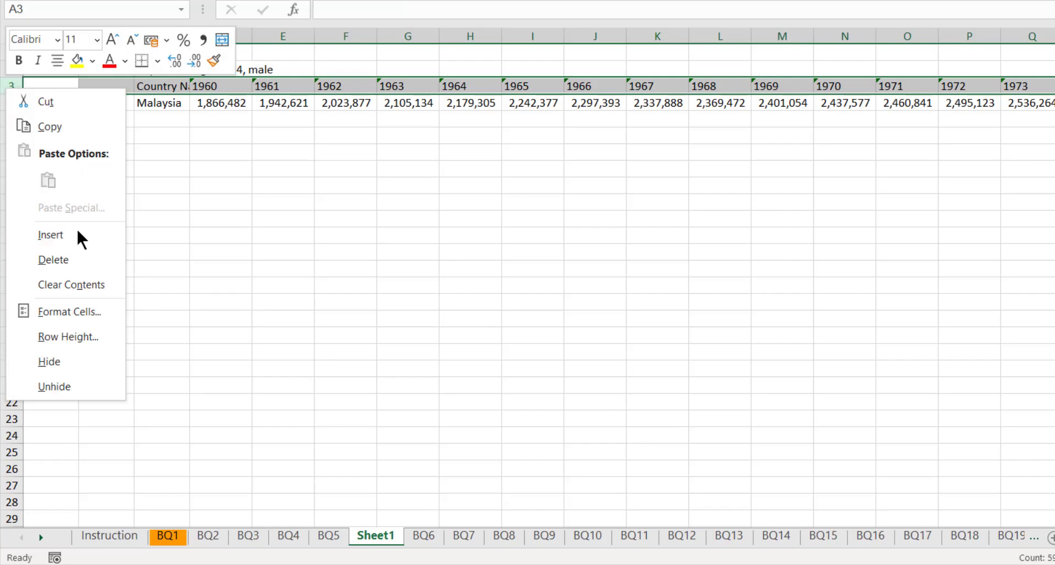
left_click(66, 238)
left_click(207, 204)
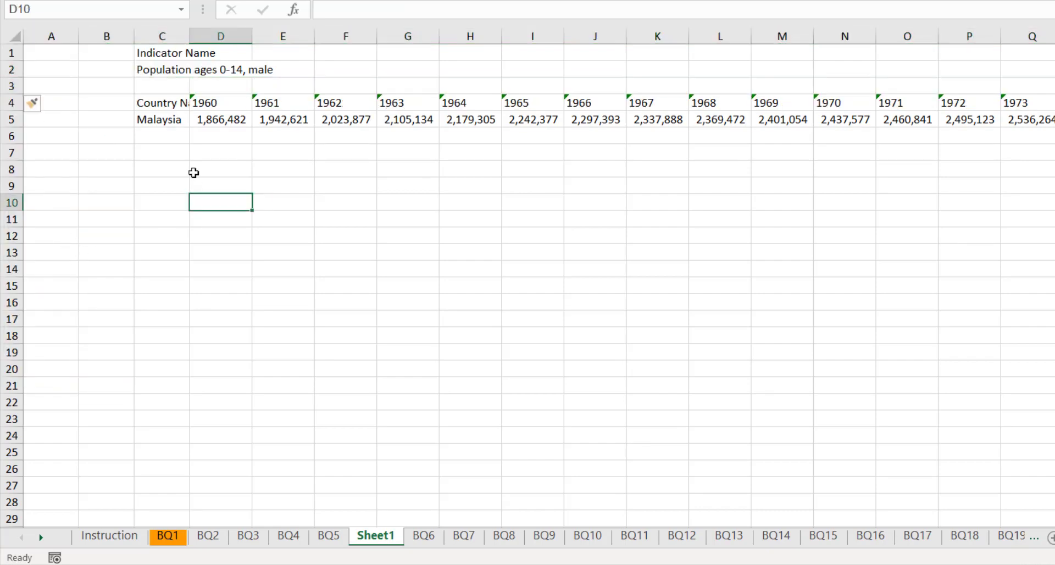
Select the whole Malaysia table with its year headers, first starting from C4 and again from BH4
left_click(168, 107)
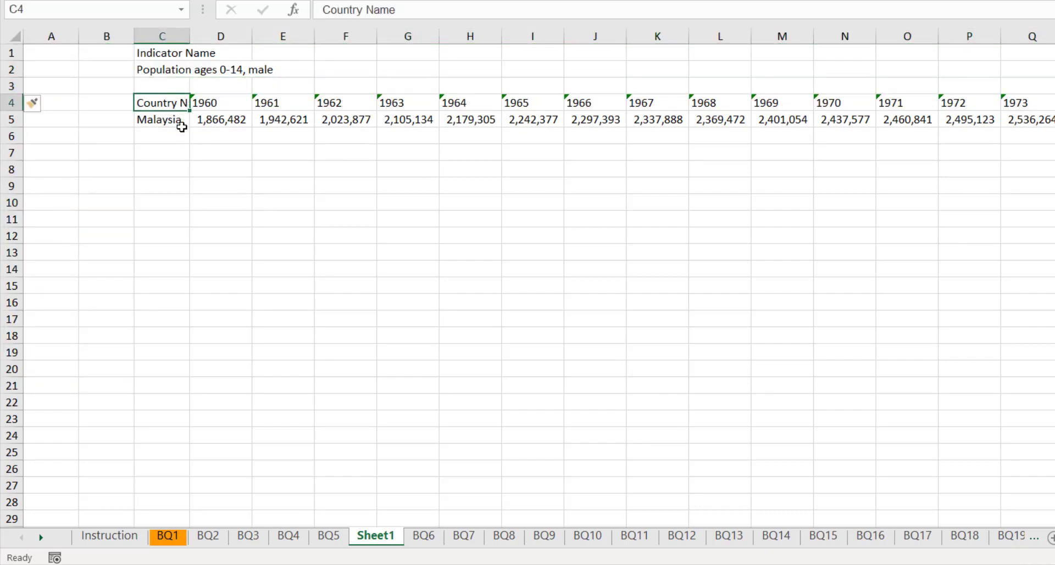
left_click(180, 125, "ctrl")
left_click(168, 104)
key("ctrl+shift+Right")
key("ctrl+shift+Down")
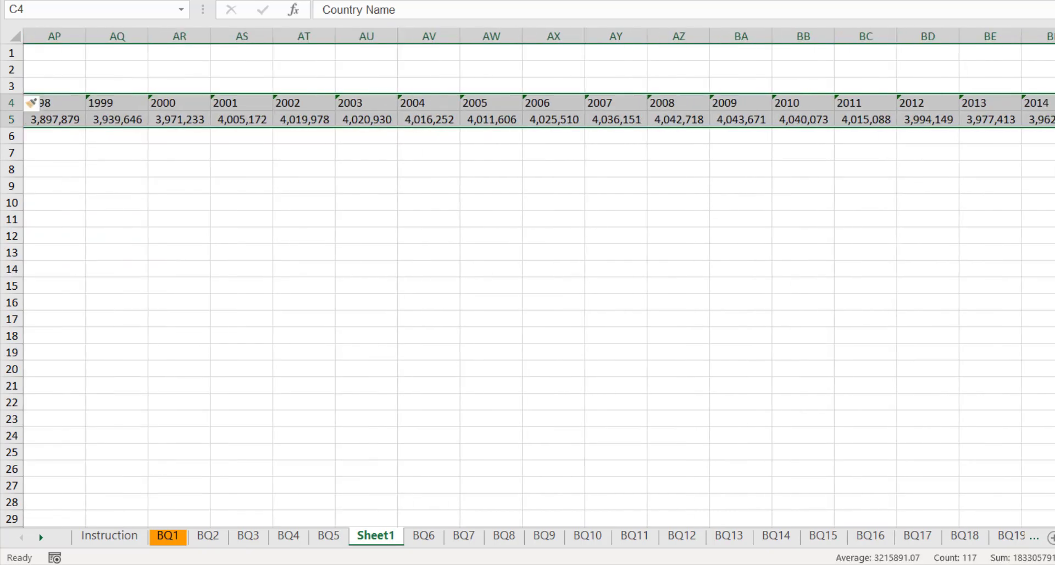
key("ctrl+a")
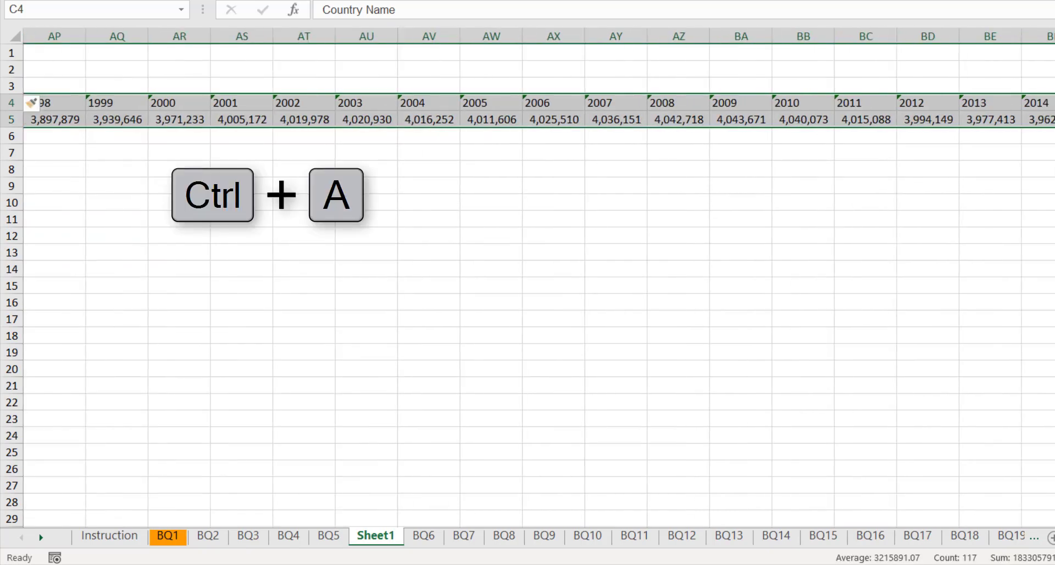
left_click(1054, 103)
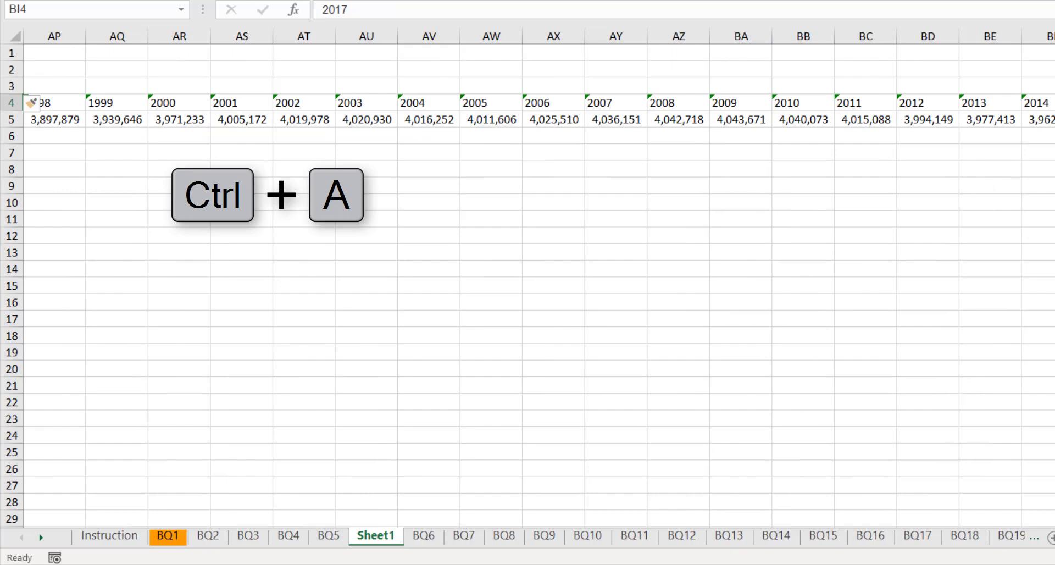
key("Left")
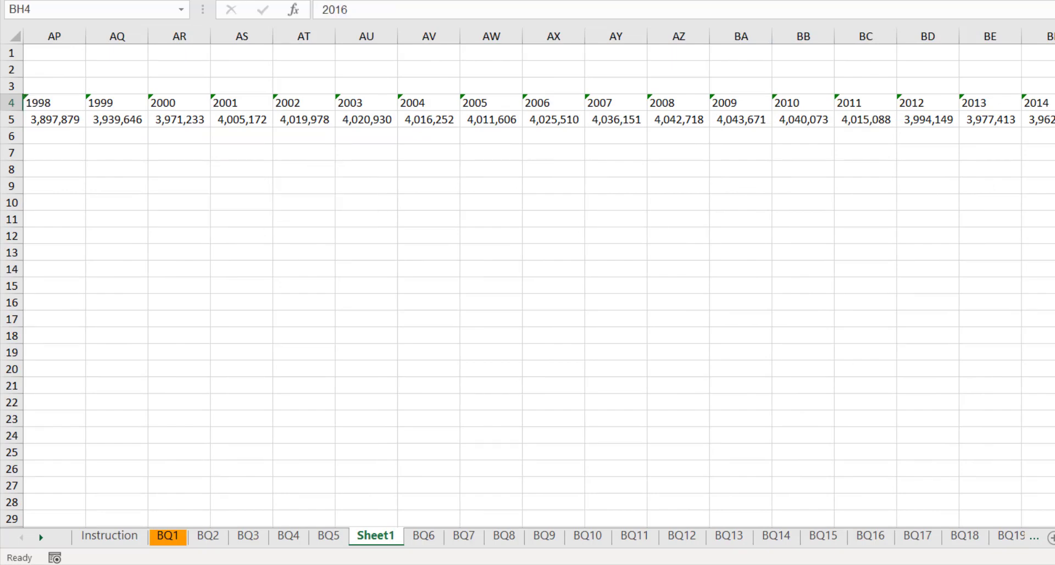
key("ctrl+a")
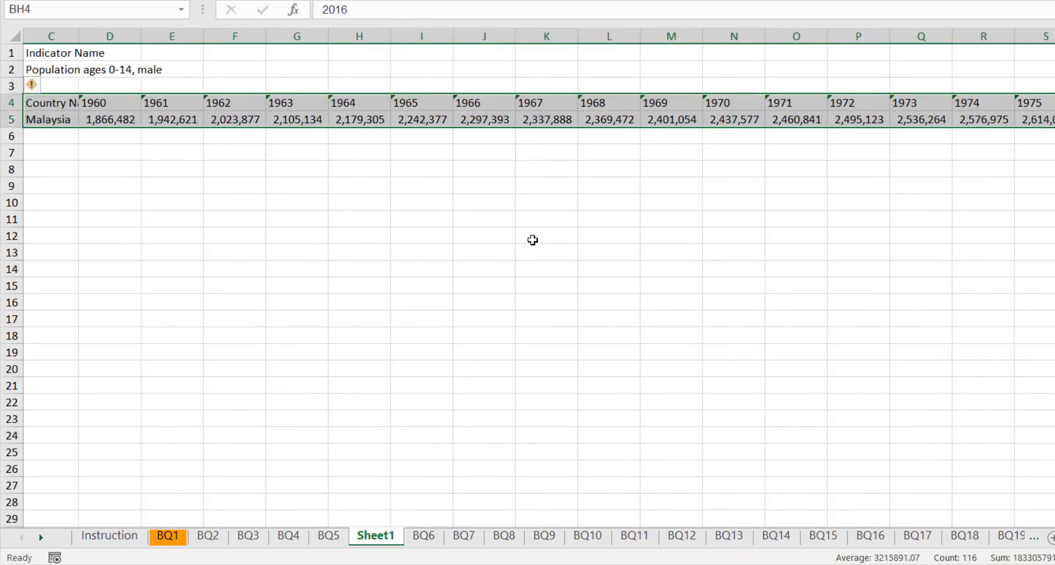
scroll(532, 238, "down", 3)
scroll(408, 189, "down", 2)
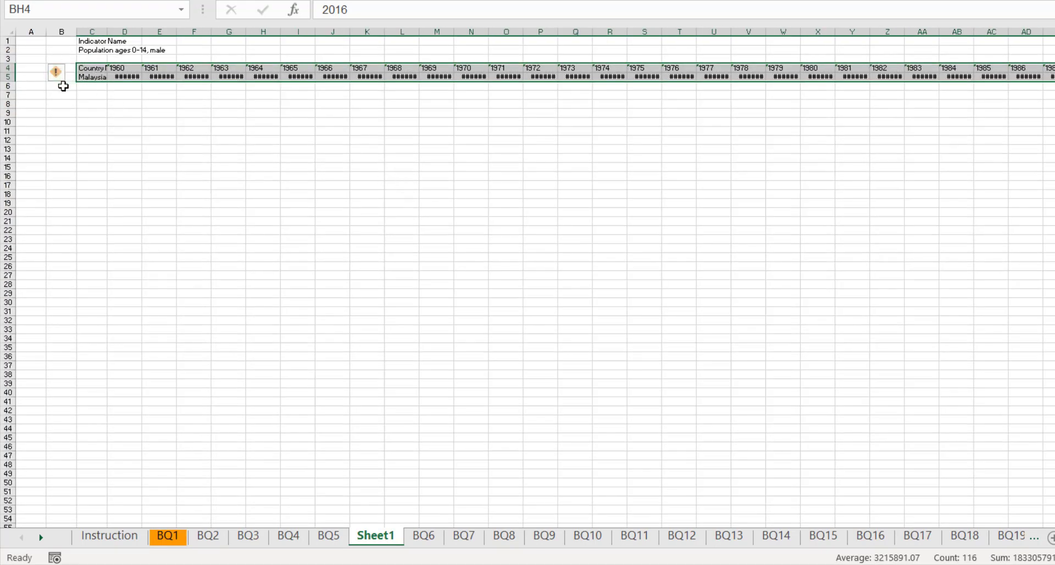
Enter the test text dfdafdfasdf in C7 and select the entire data table again starting from C4
left_click(95, 94)
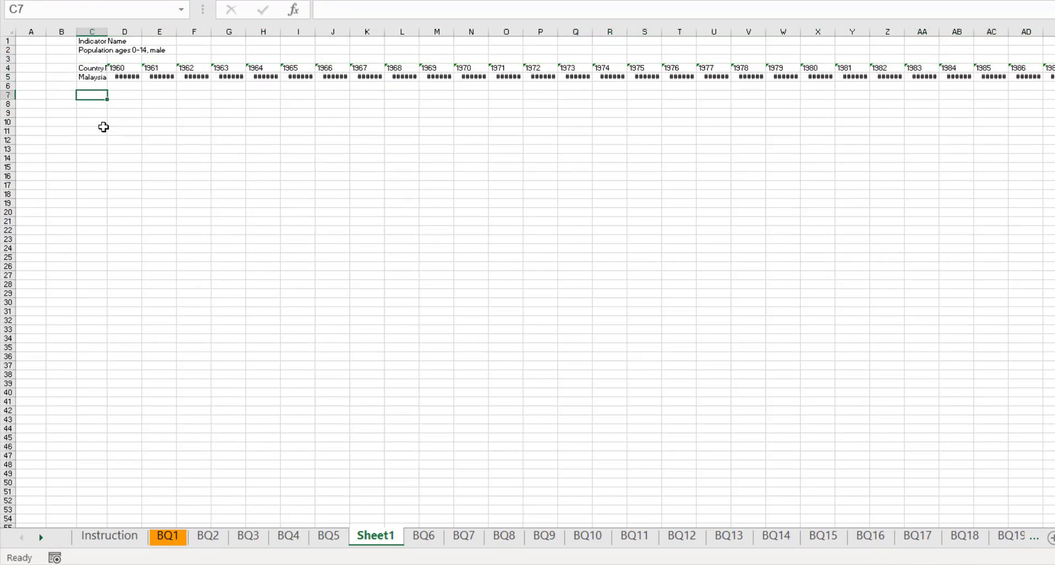
left_click(93, 90)
type("dfdafdfasdf")
left_click_drag(109, 134, 111, 141)
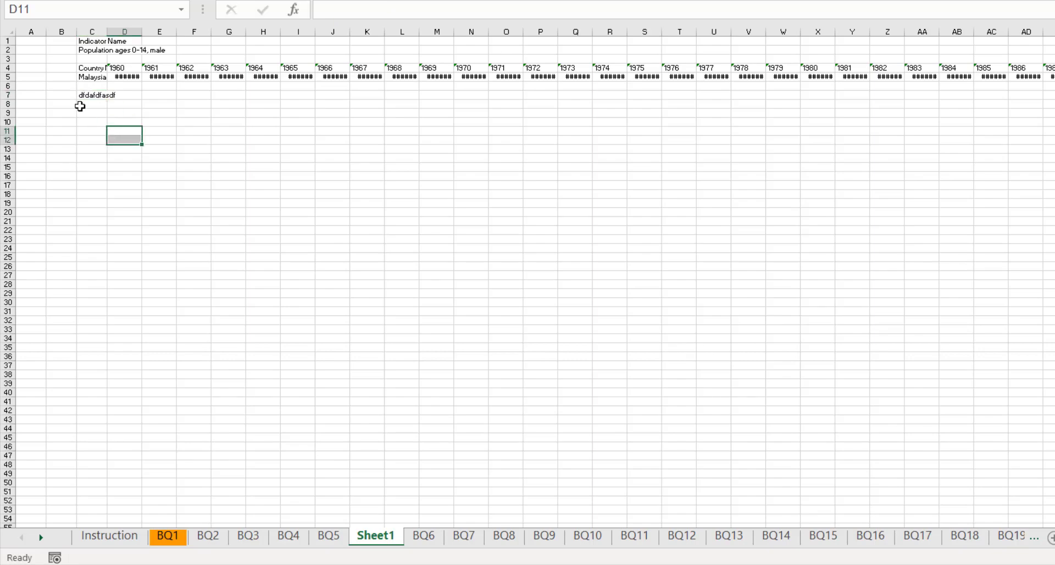
left_click_drag(82, 106, 84, 111)
left_click(94, 69)
key("ctrl+a")
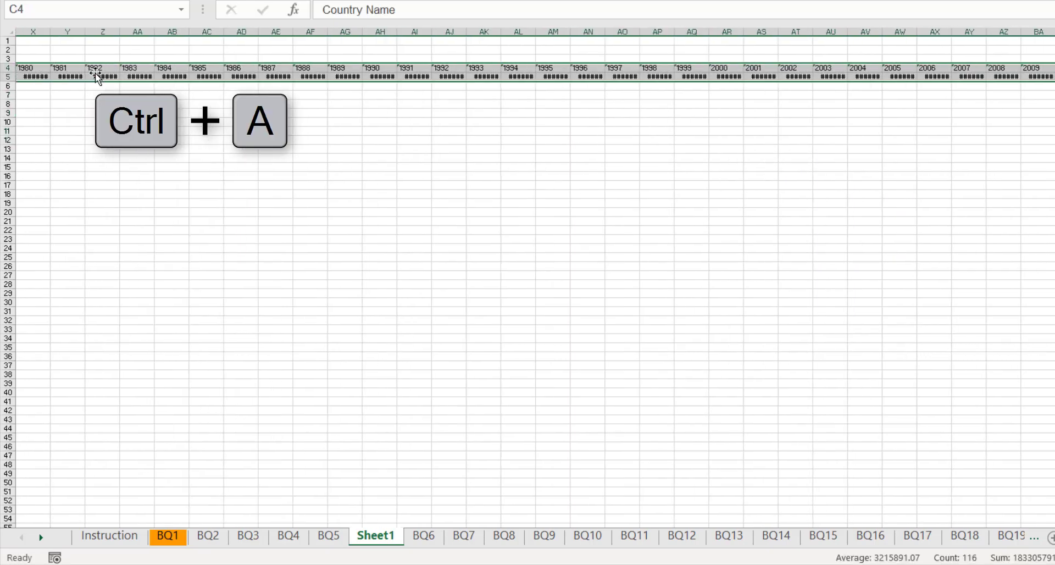
scroll(528, 277, "left", 8)
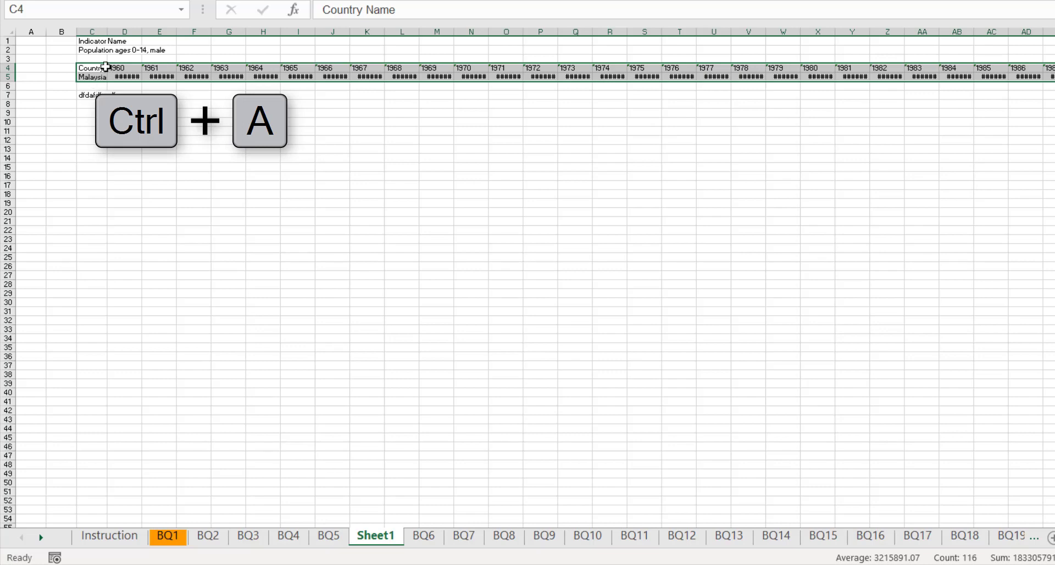
Replace the test text in C7 with the label "Note:"
left_click(95, 95)
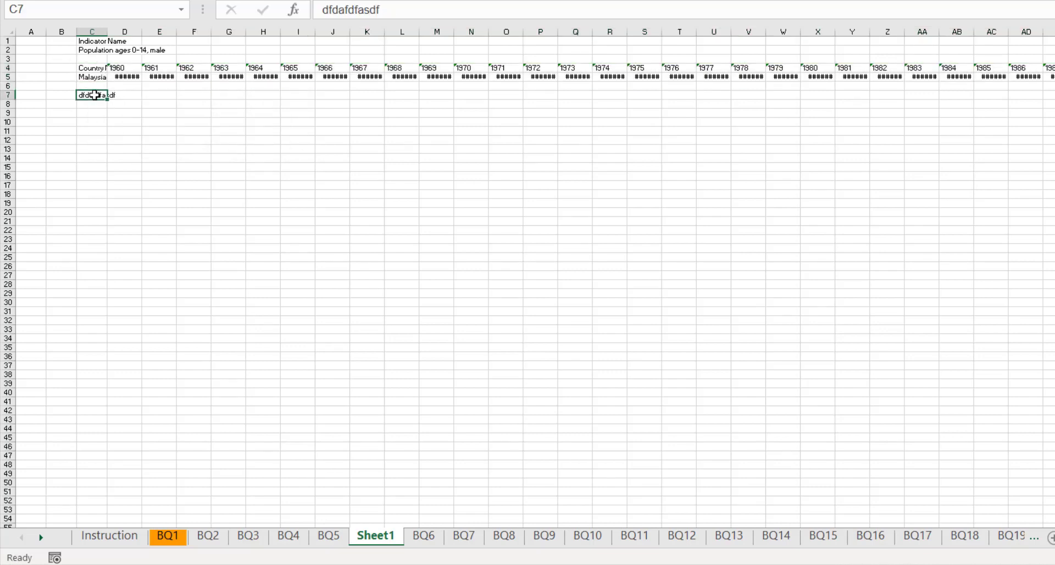
type("Note")
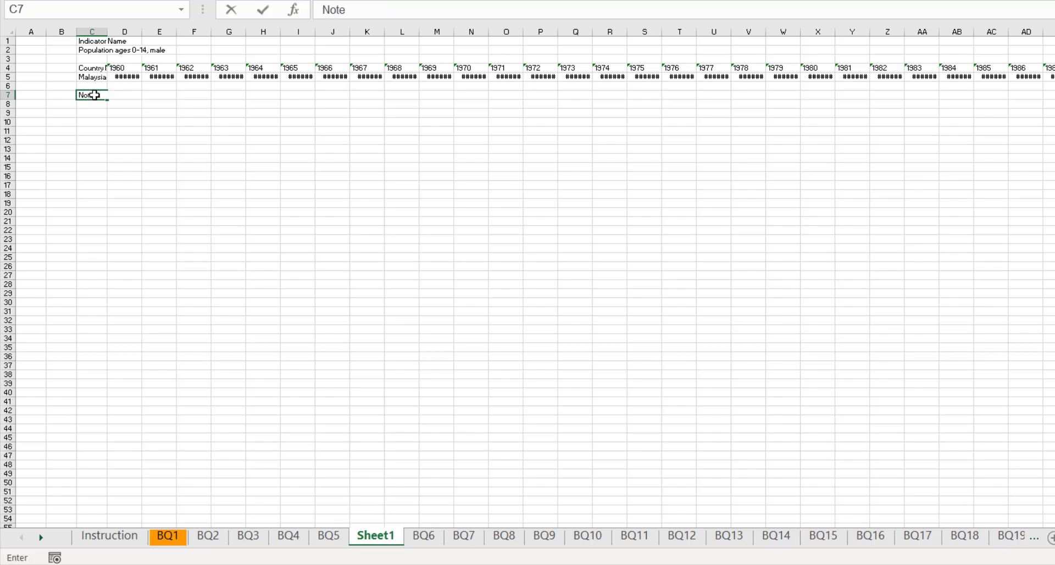
type(":")
key("Return")
Insert a basic 2-D line chart from the year headers and Malaysia values in C4:BH5
scroll(193, 230, "up", 5, "ctrl")
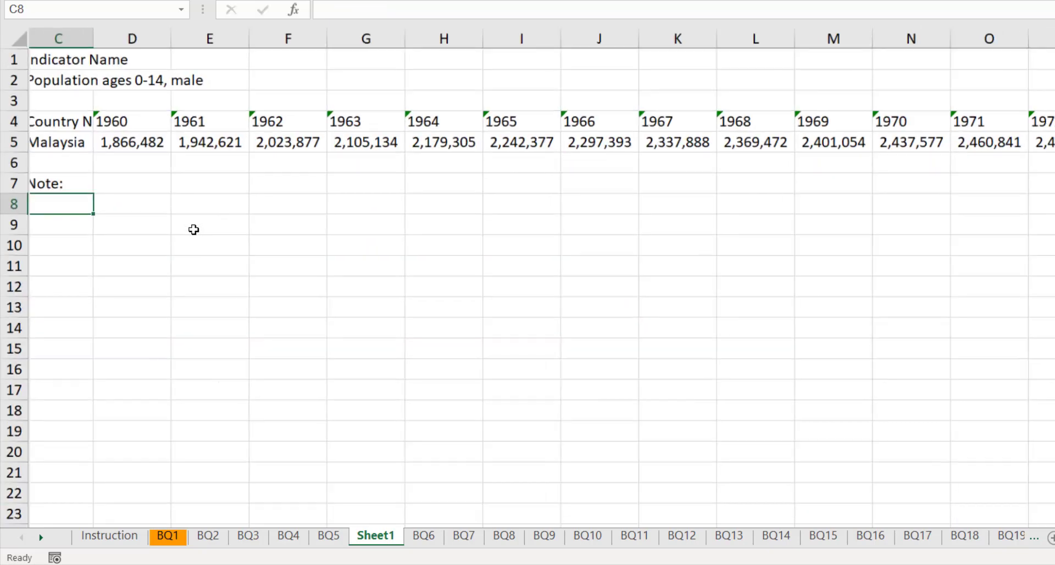
scroll(193, 230, "up", 1, "ctrl")
scroll(313, 212, "left", 2)
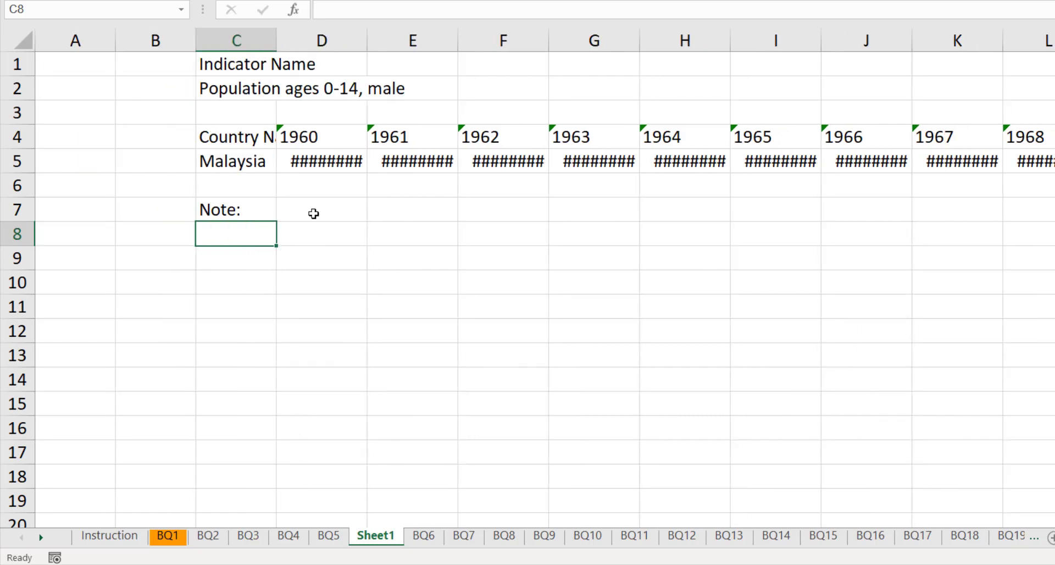
left_click(225, 142)
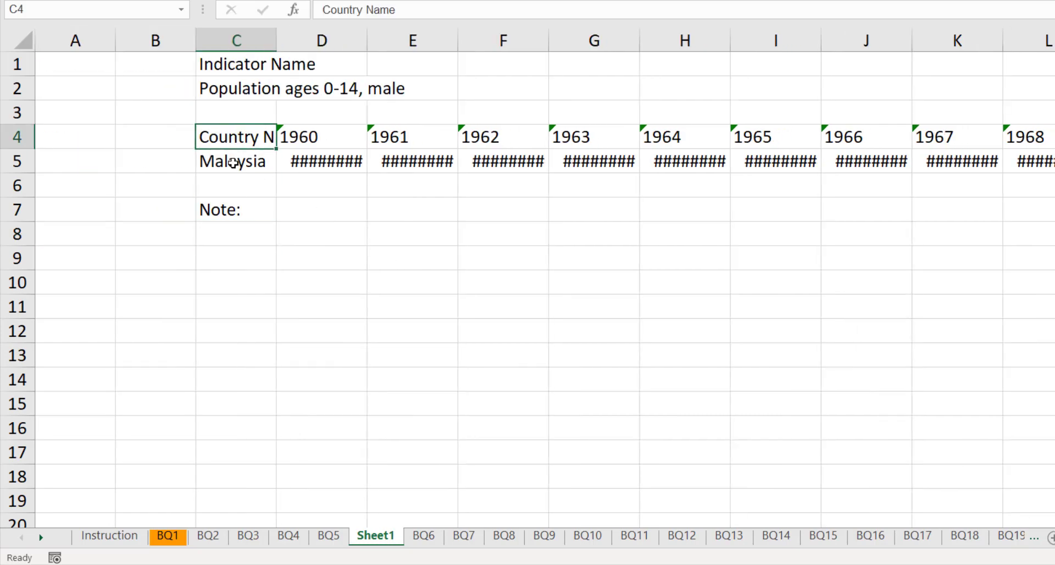
key("ctrl+shift+Right")
key("ctrl+shift+Down")
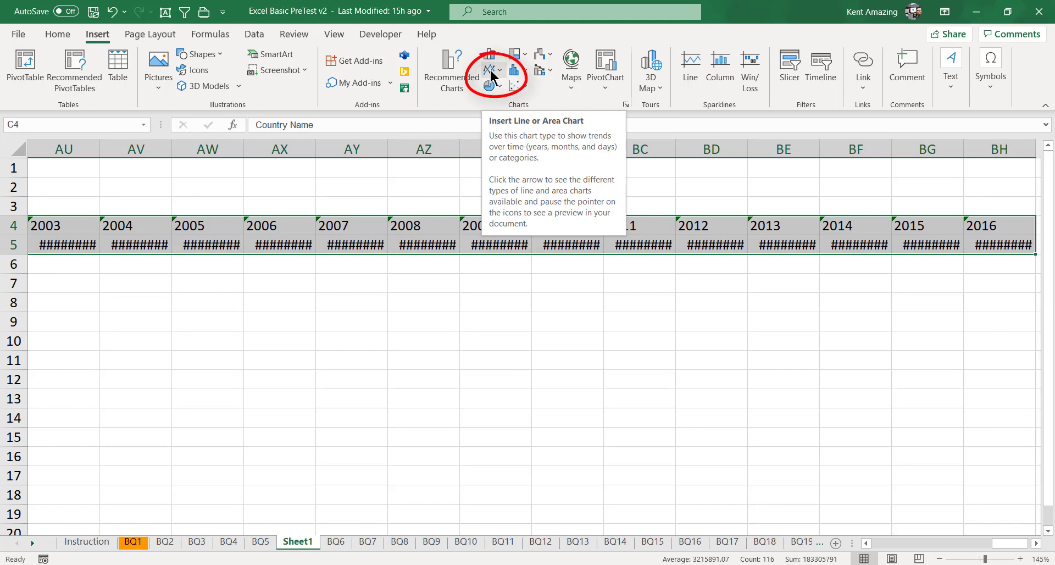
left_click(493, 70)
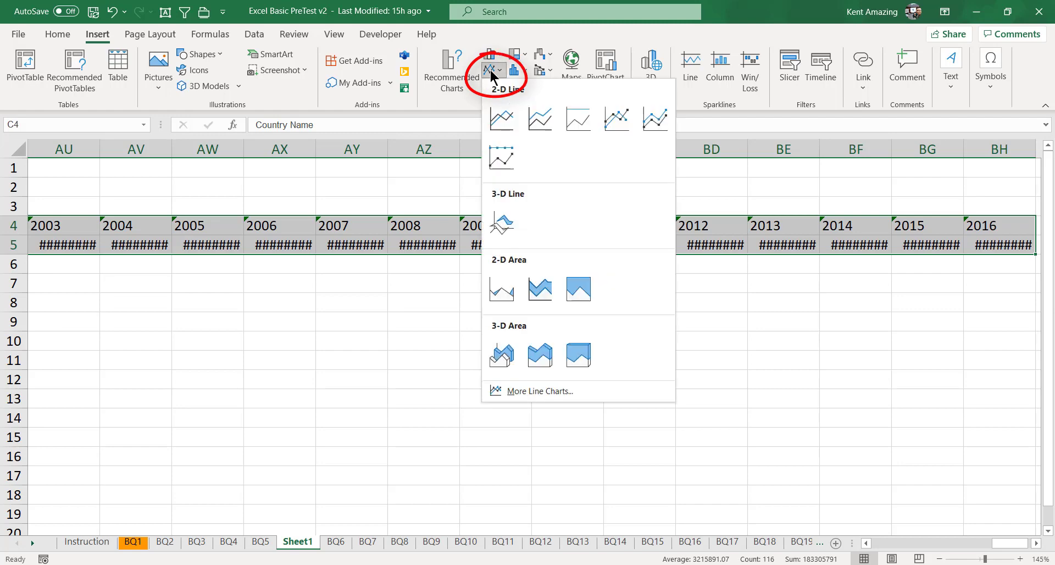
left_click(501, 122)
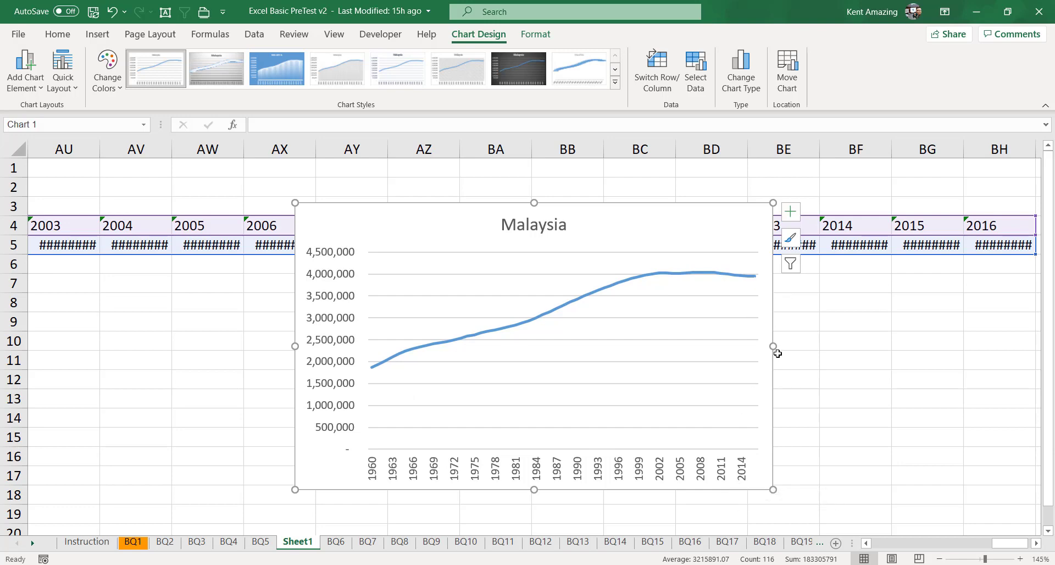
Widen the Malaysia line chart on both sides and reposition it to span about columns AV to BH
left_click_drag(773, 347, 869, 363)
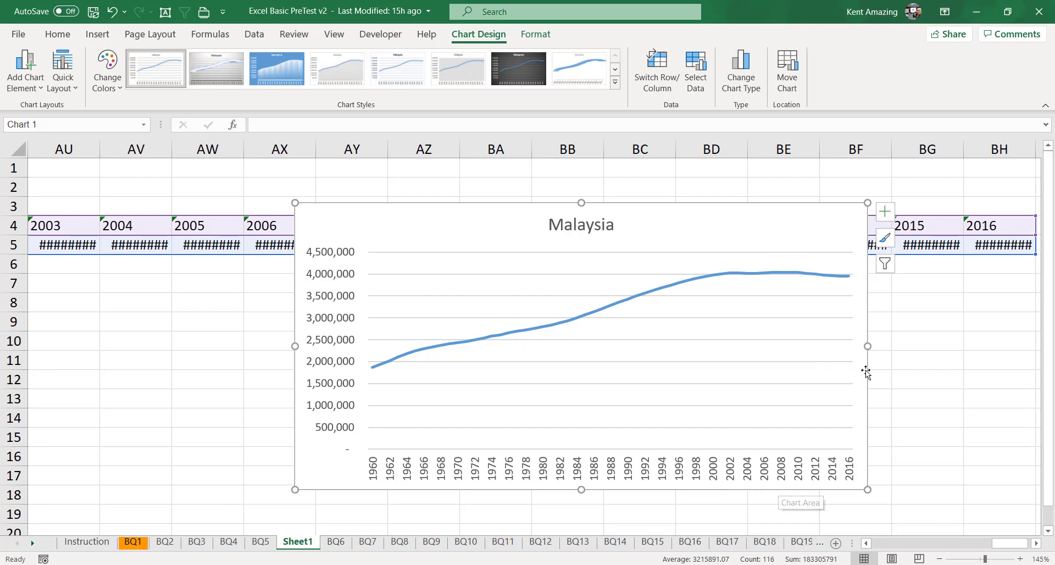
left_click_drag(864, 348, 977, 347)
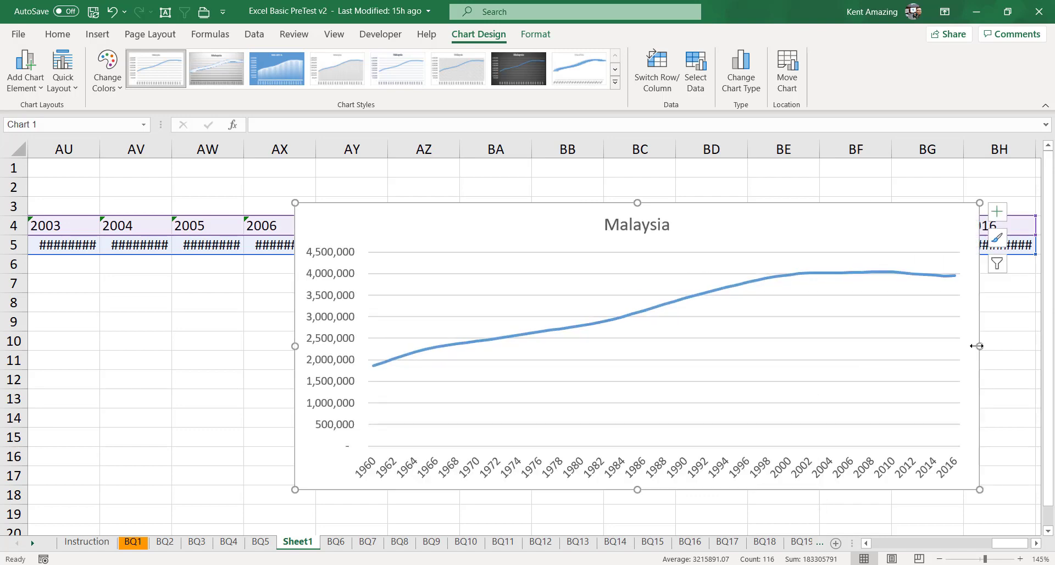
left_click_drag(295, 344, 148, 346)
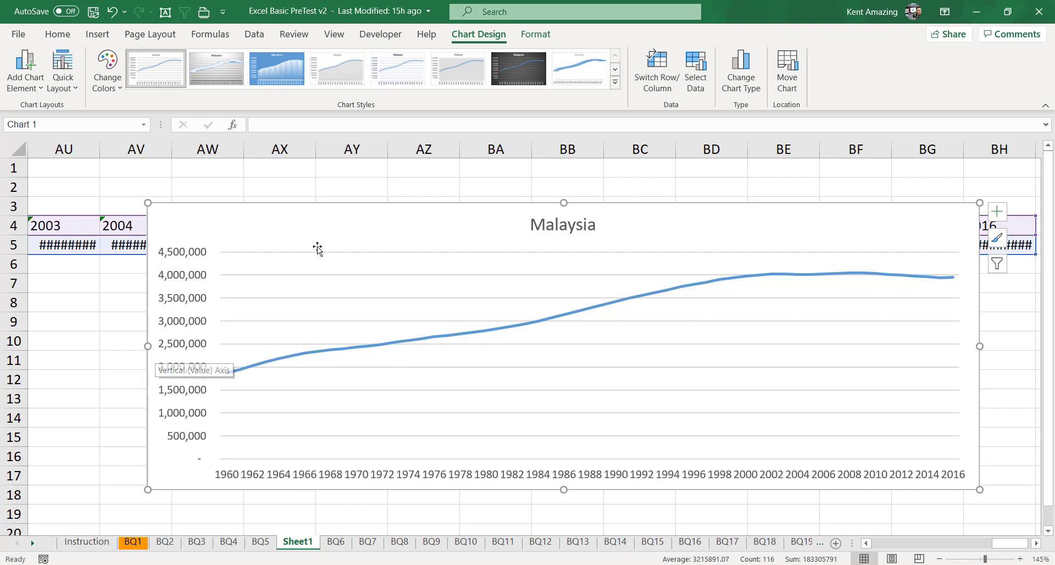
left_click_drag(319, 226, 285, 233)
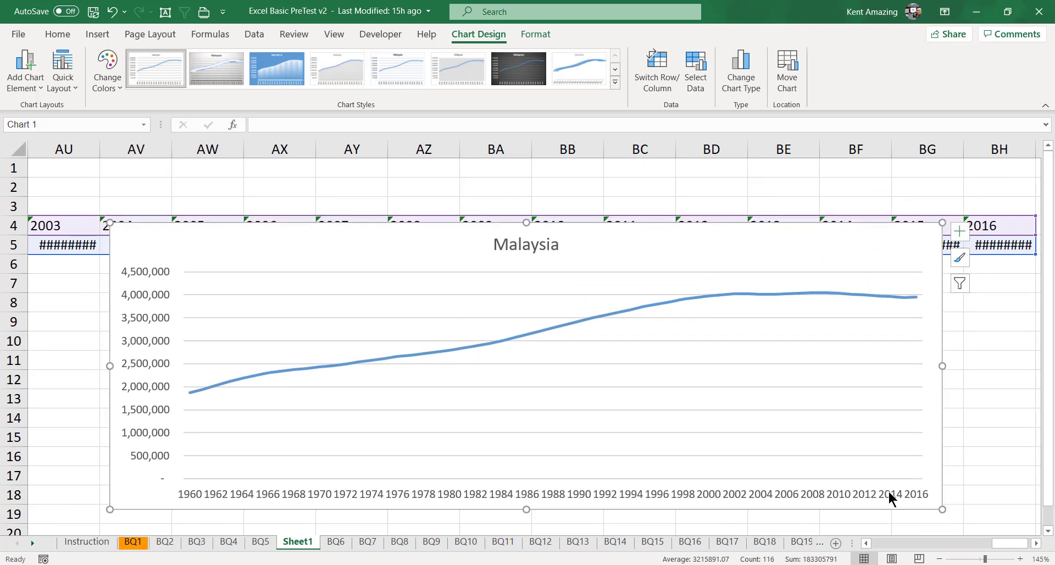
left_click_drag(942, 366, 992, 368)
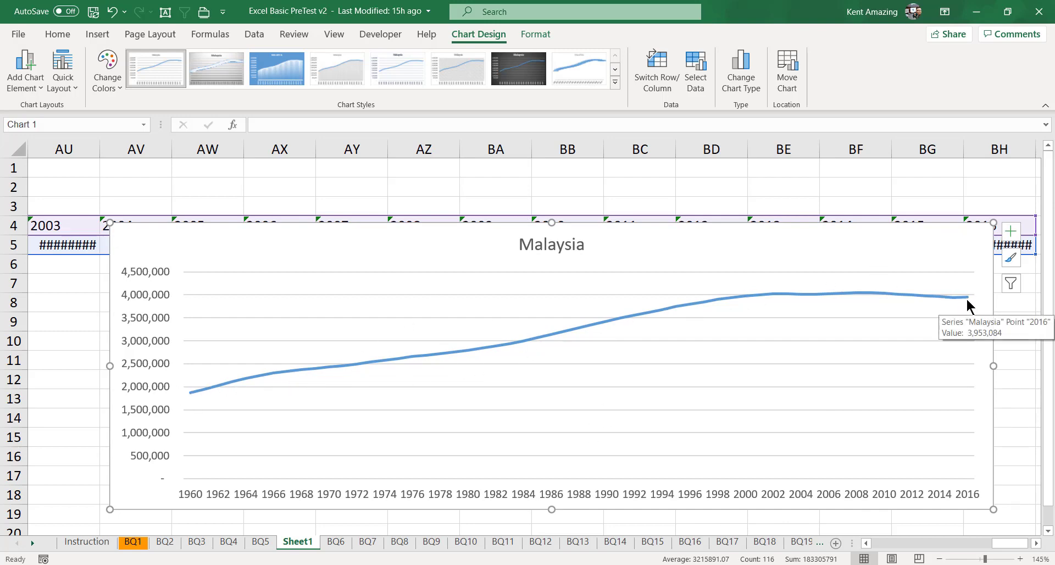
Switch to the browser's South-Eastern Asia population page and highlight Malaysia's 2020 population figure
left_click(456, 564)
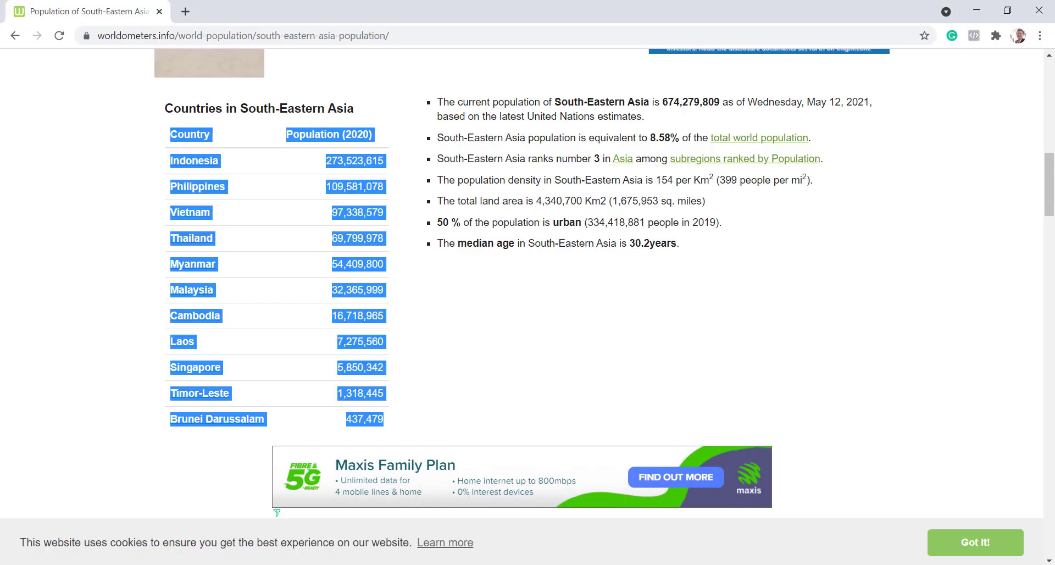
left_click(298, 342)
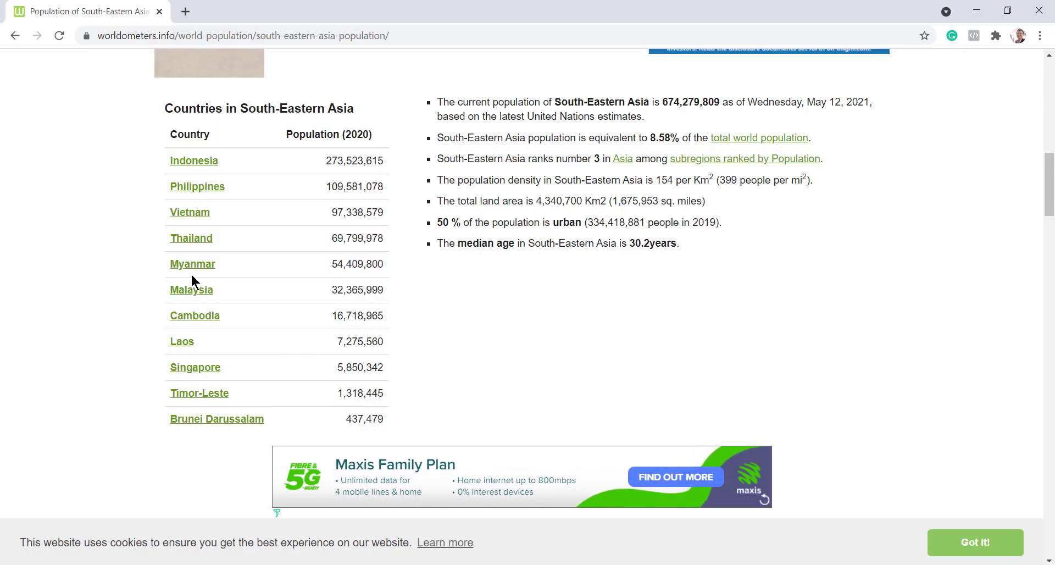
left_click_drag(383, 290, 333, 290)
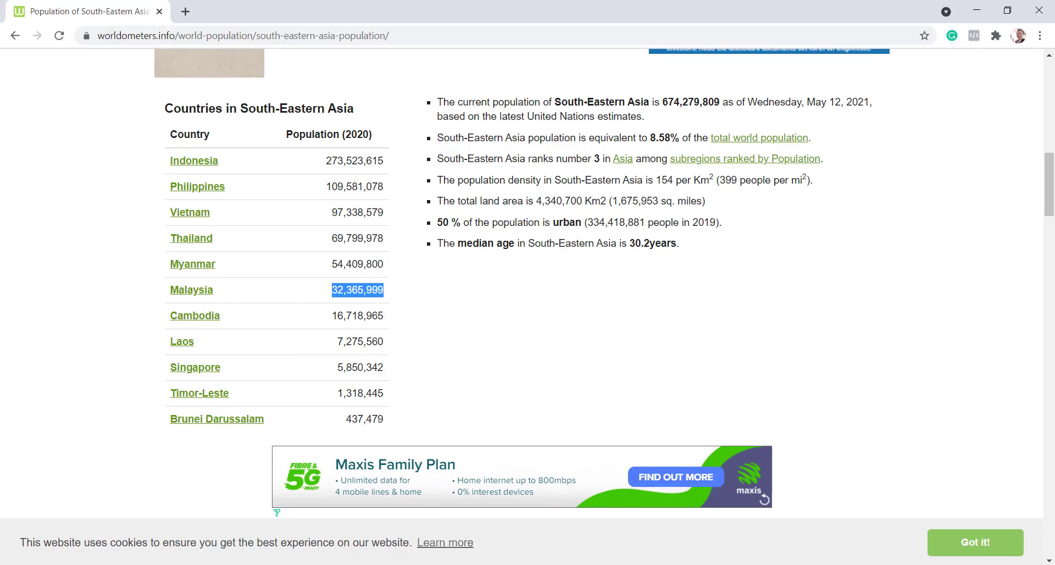
Return to the Excel workbook and move the Malaysia chart below the data so that it starts at row 7
left_click(445, 564)
left_click_drag(901, 246, 720, 308)
left_click(1035, 544)
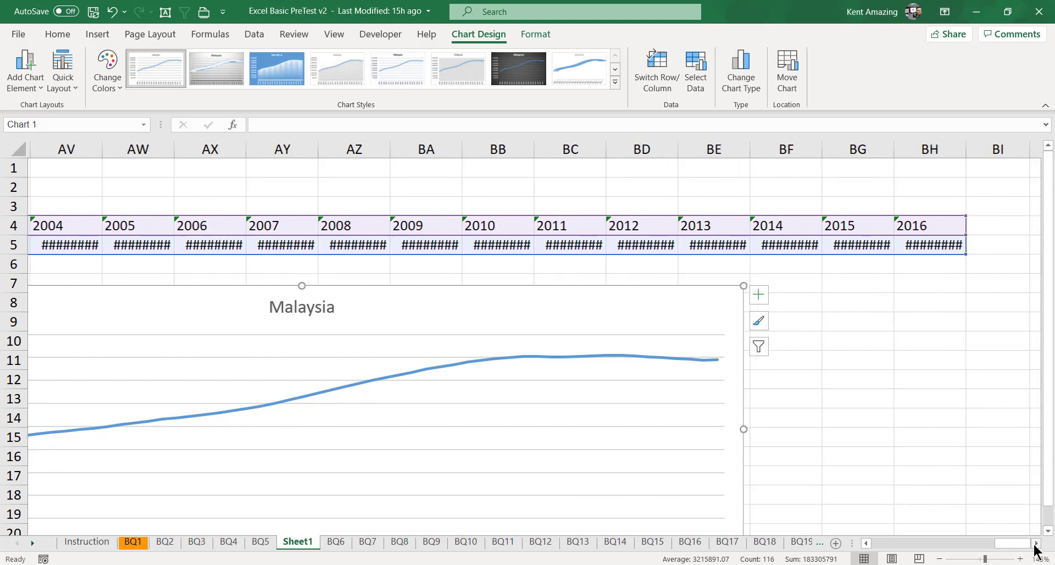
left_click(1036, 544)
left_click(1035, 544)
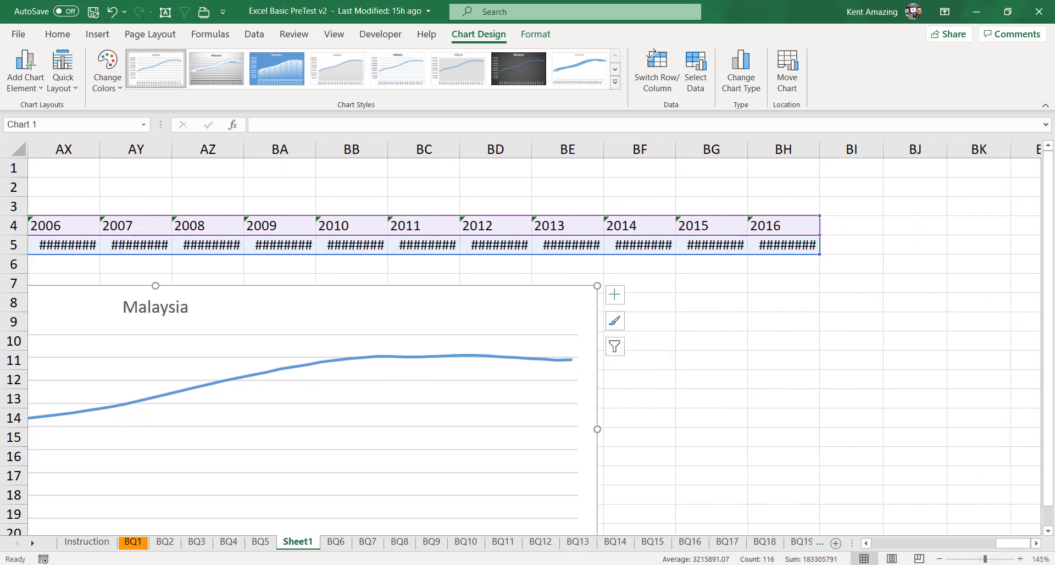
Copy Malaysia's 2020 population from the browser page into Excel cell BI5 under a 2020 header in BI4, and autofit column BI
left_click(445, 564)
left_click(445, 564)
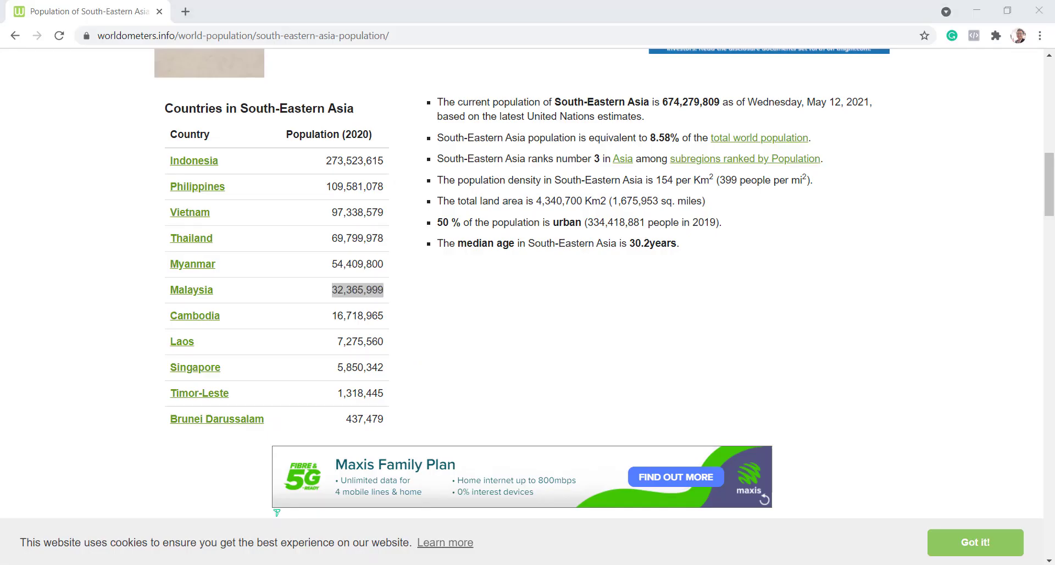
left_click(841, 227)
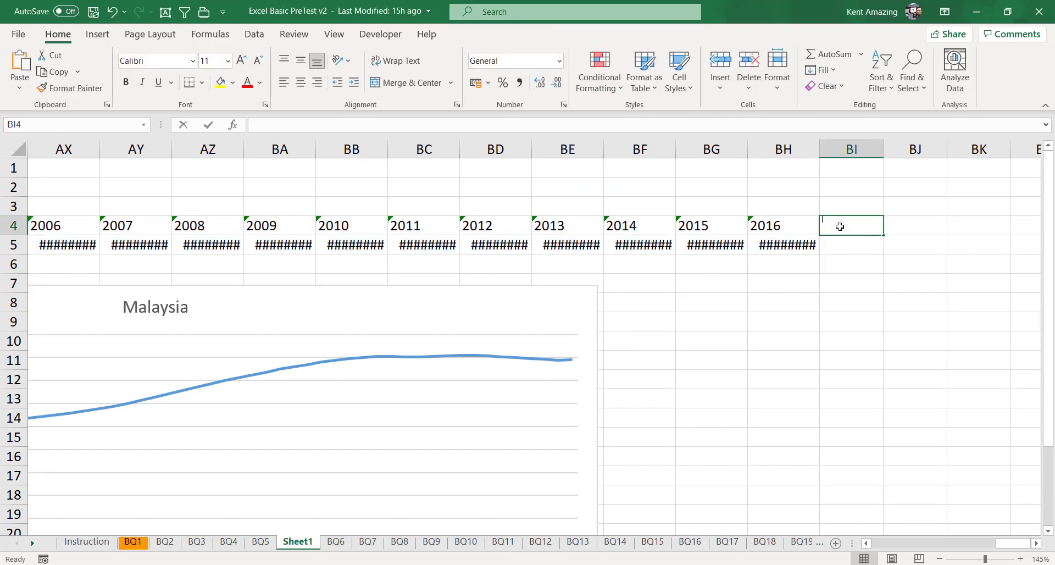
type("2020")
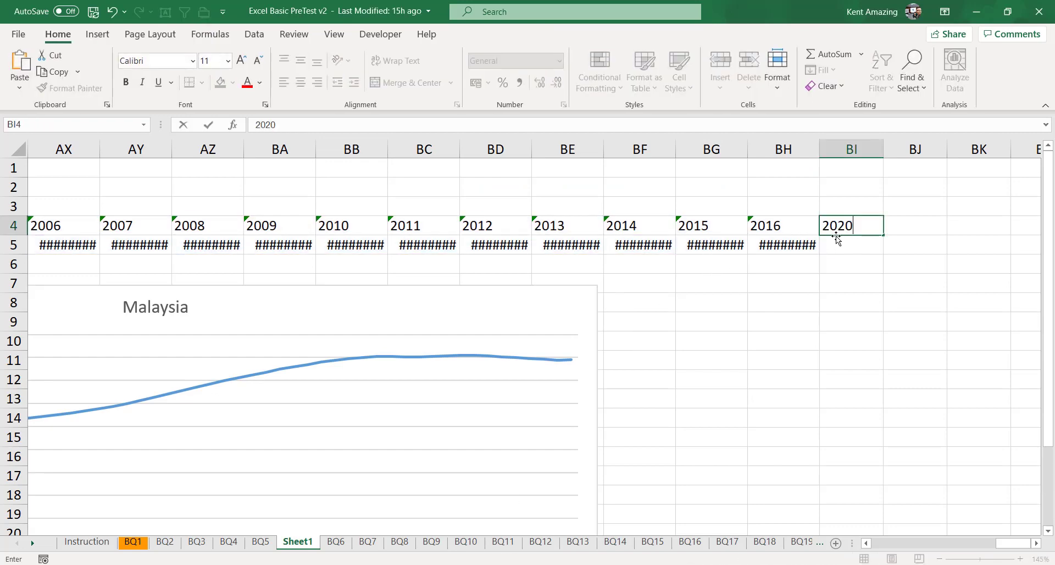
key("Return")
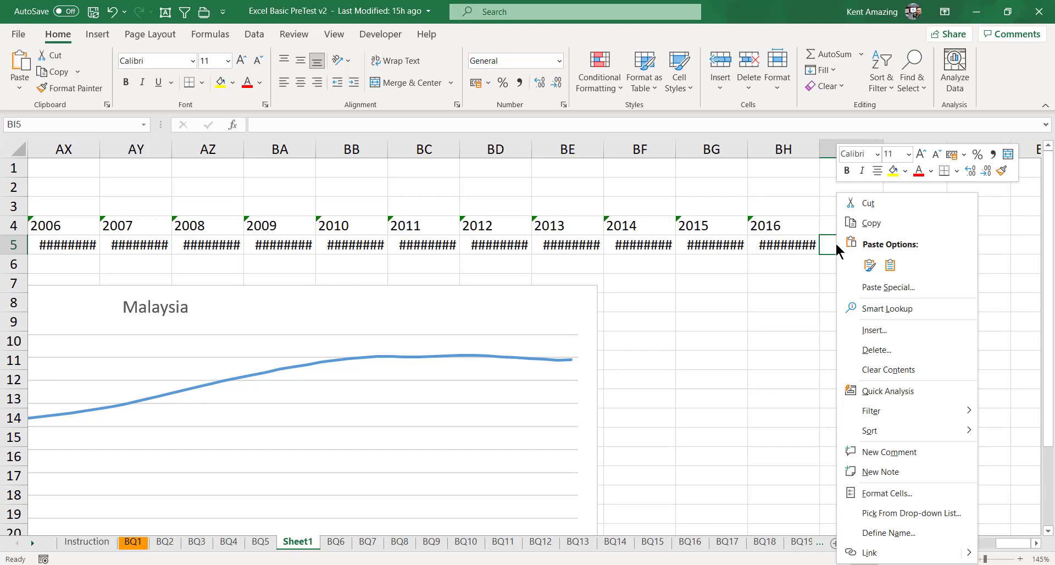
left_click(890, 265)
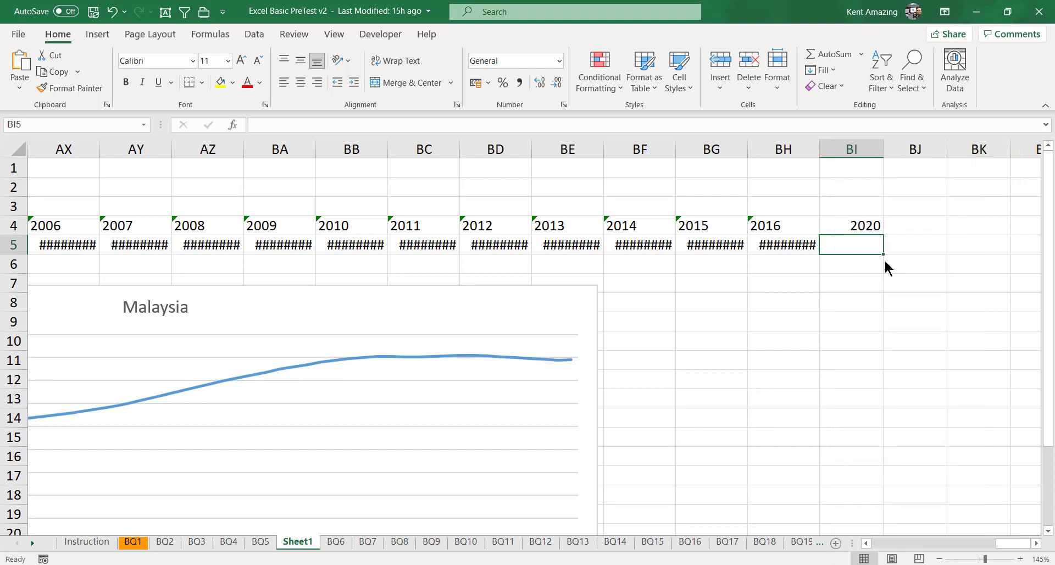
double_click(883, 150)
Extend the Malaysia line chart's source range through column BI to include the 2020 header and value
left_click(561, 316)
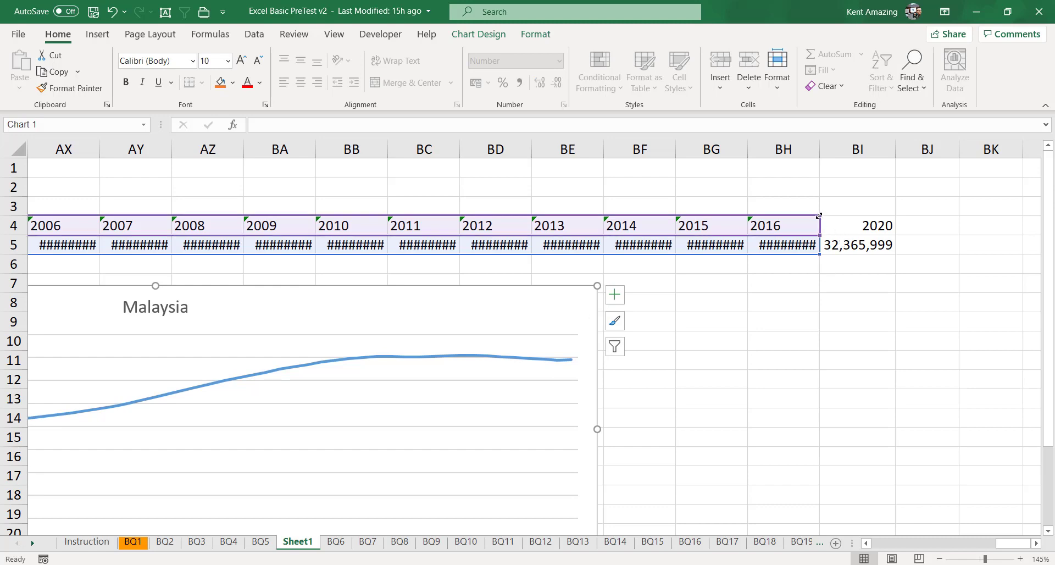
left_click_drag(831, 215, 879, 210)
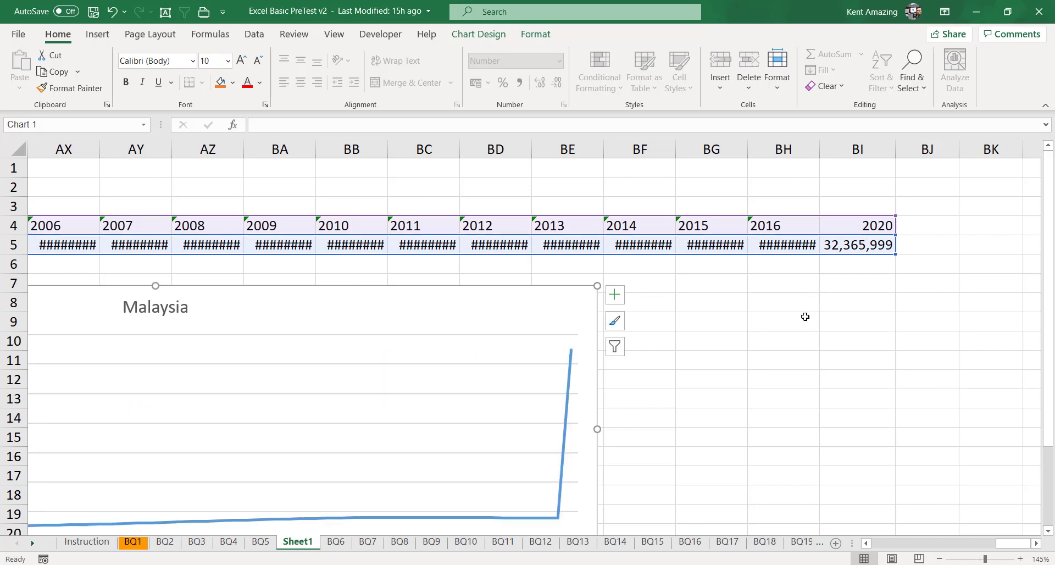
left_click(830, 245)
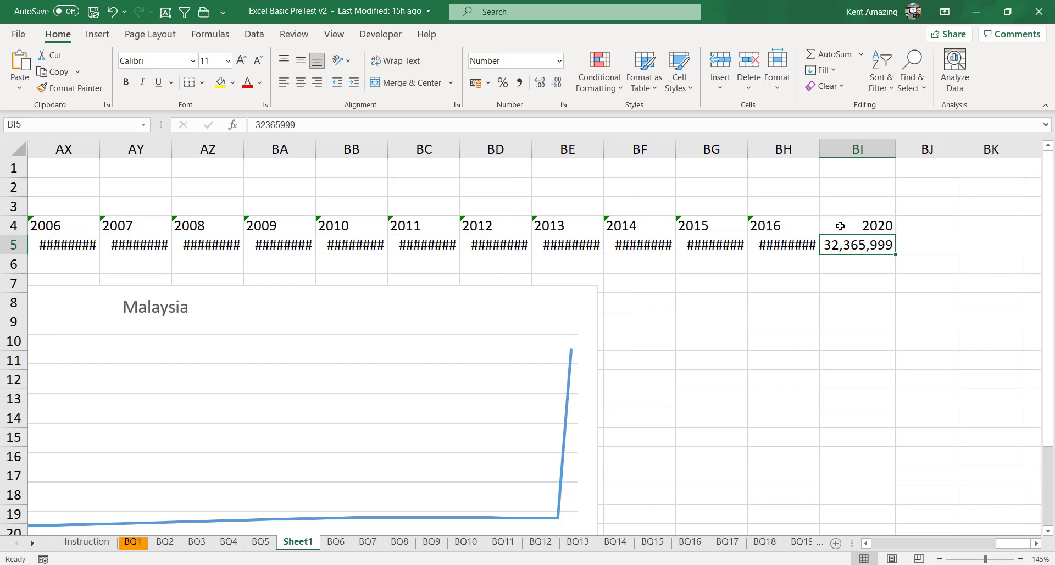
Try inserting the solid man-and-woman icon, found by searching the icons for "man", at cell G1, and delete it
left_click_drag(1020, 543, 864, 547)
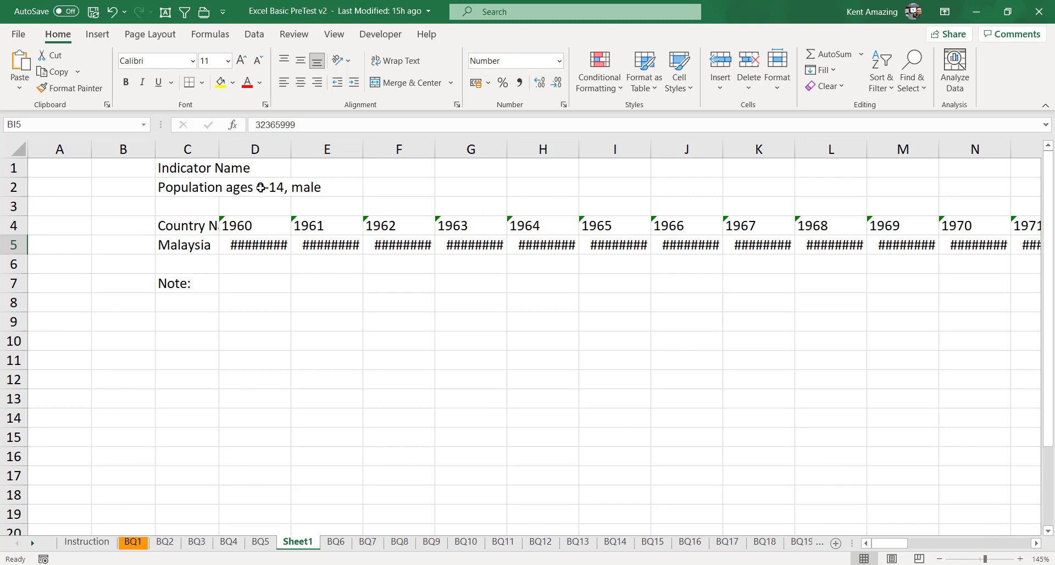
left_click(444, 174)
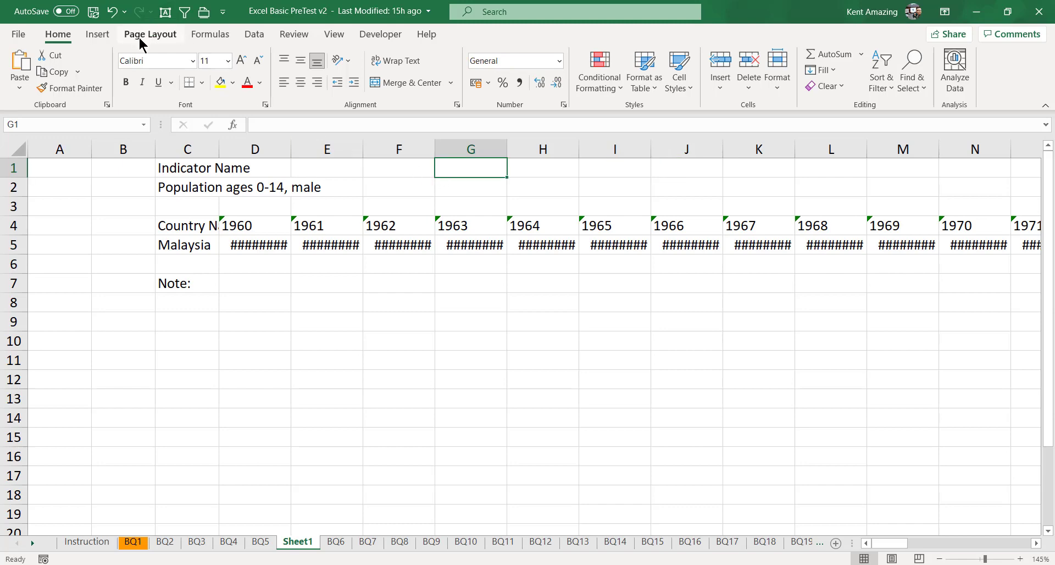
left_click(106, 37)
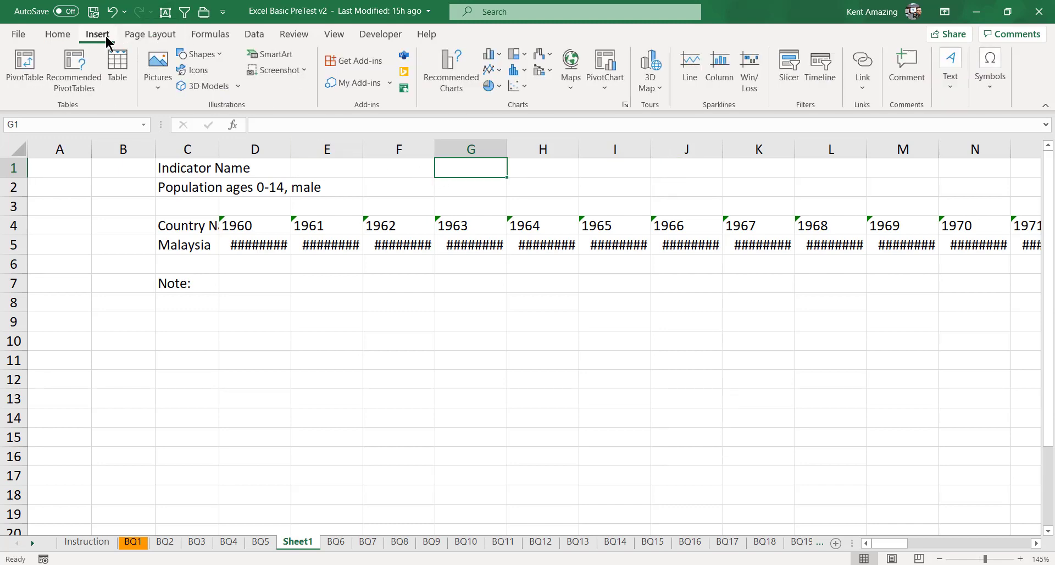
left_click(196, 71)
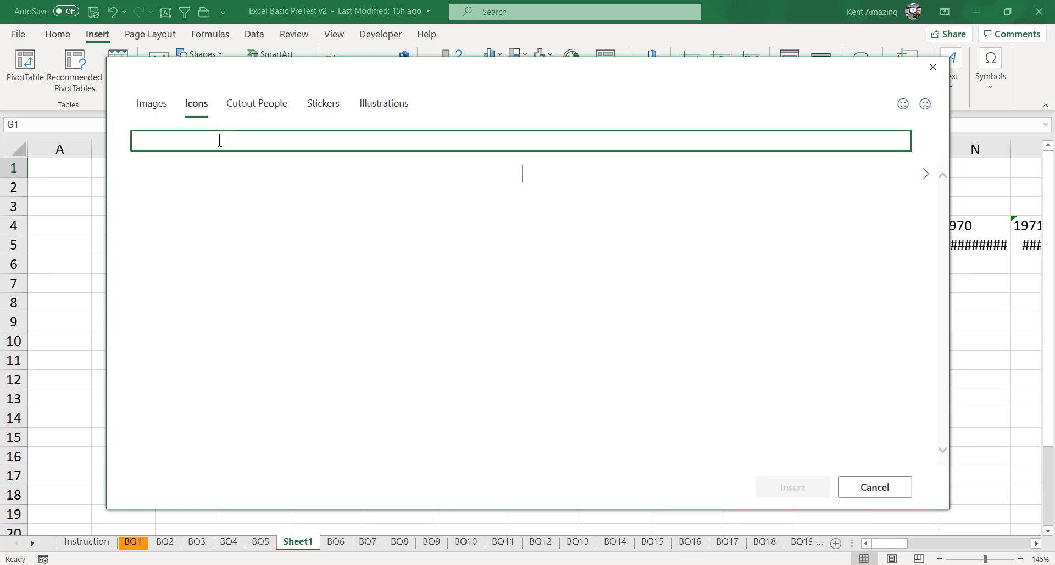
type("man")
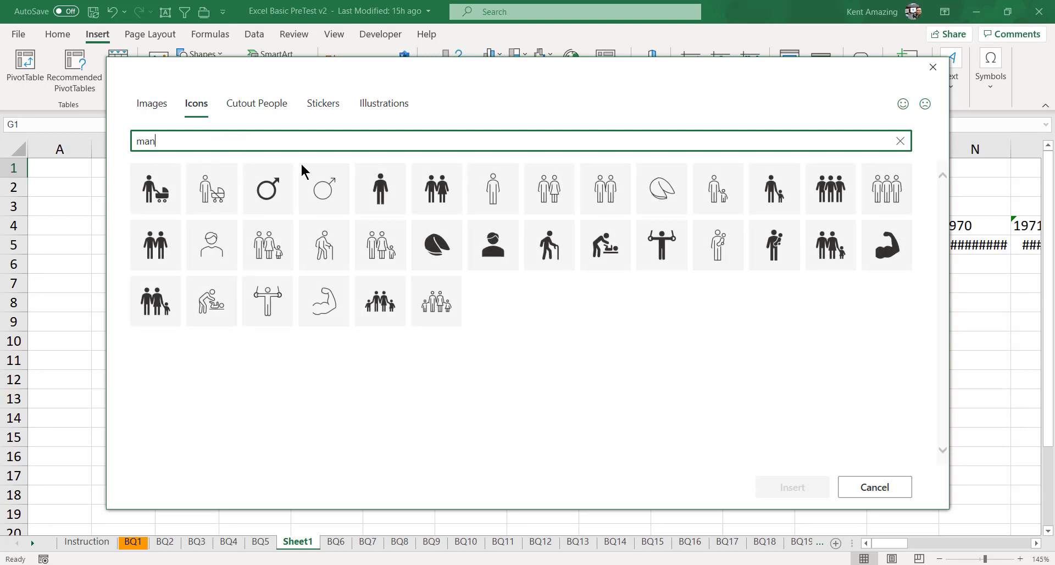
left_click(436, 194)
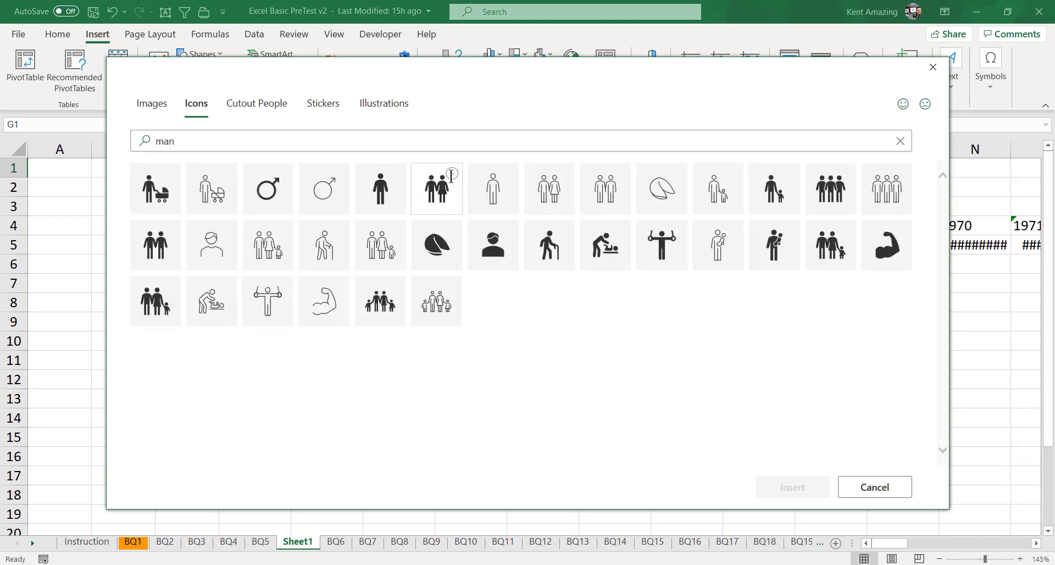
left_click(784, 490)
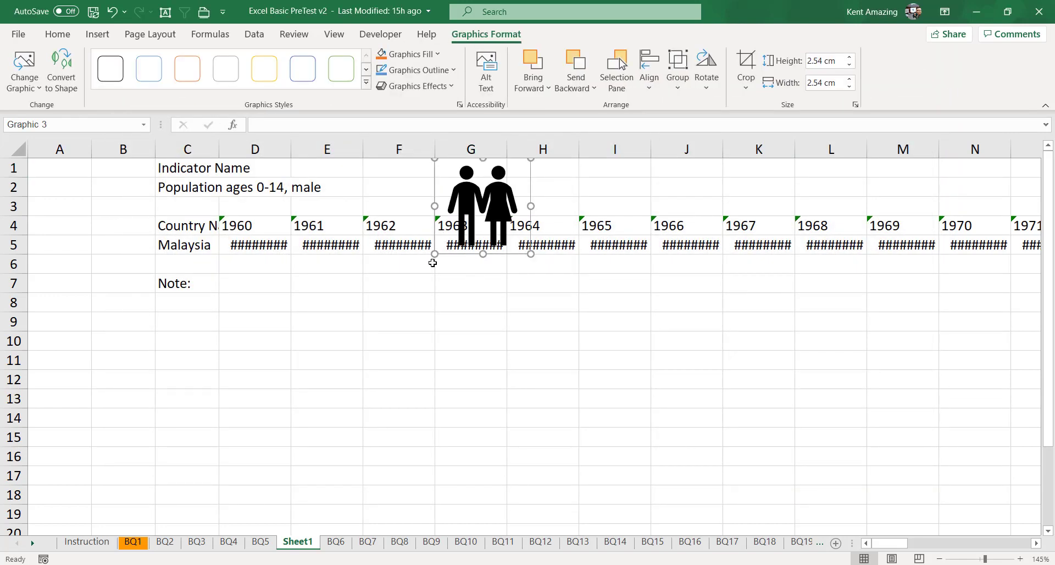
key("Delete")
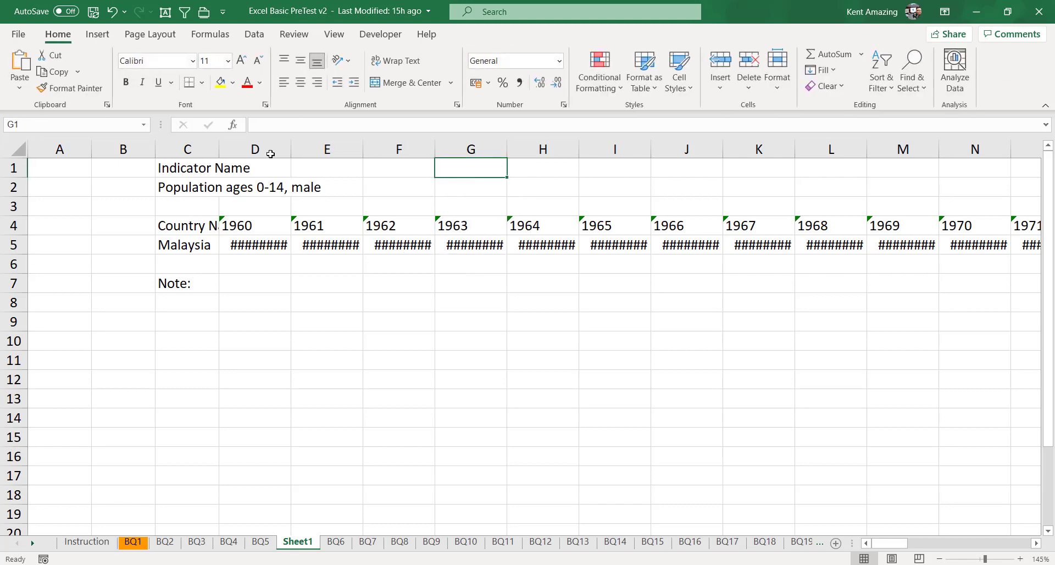
Insert the solid icon of two adults with two children, found by searching for "man", and shrink it to 1.46 cm square
left_click(112, 38)
left_click(194, 70)
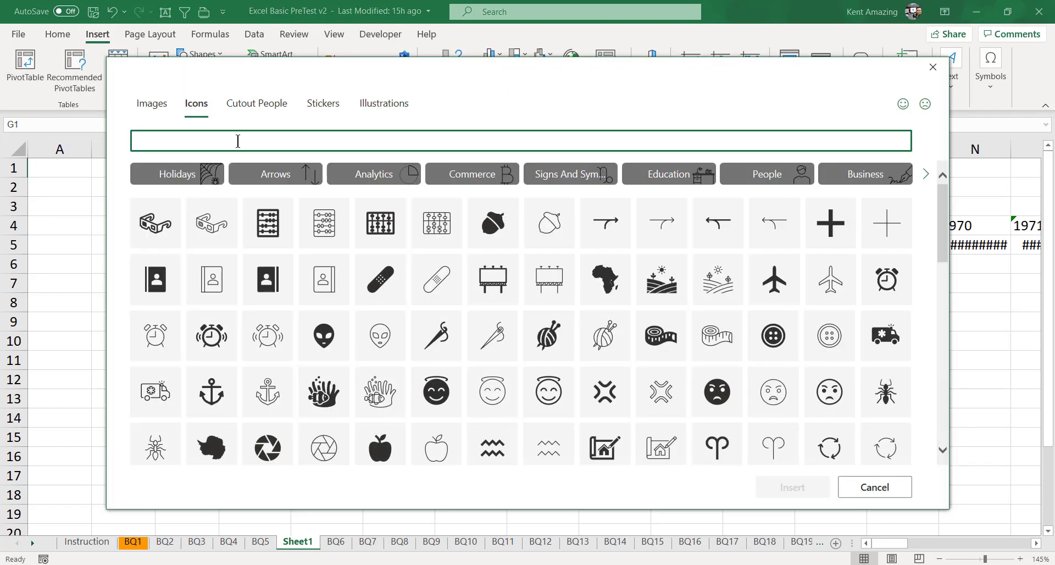
type("man")
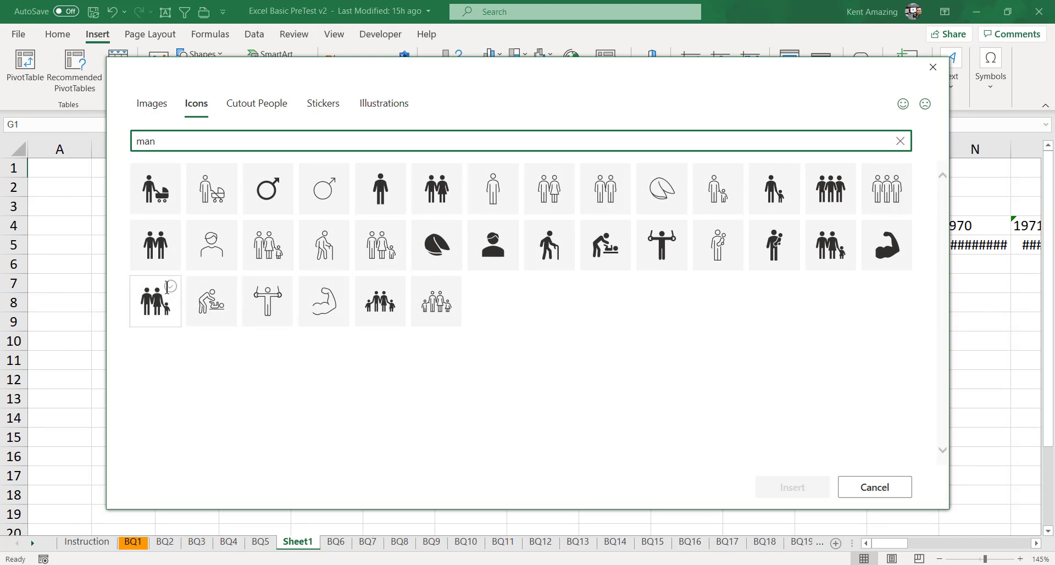
left_click(380, 301)
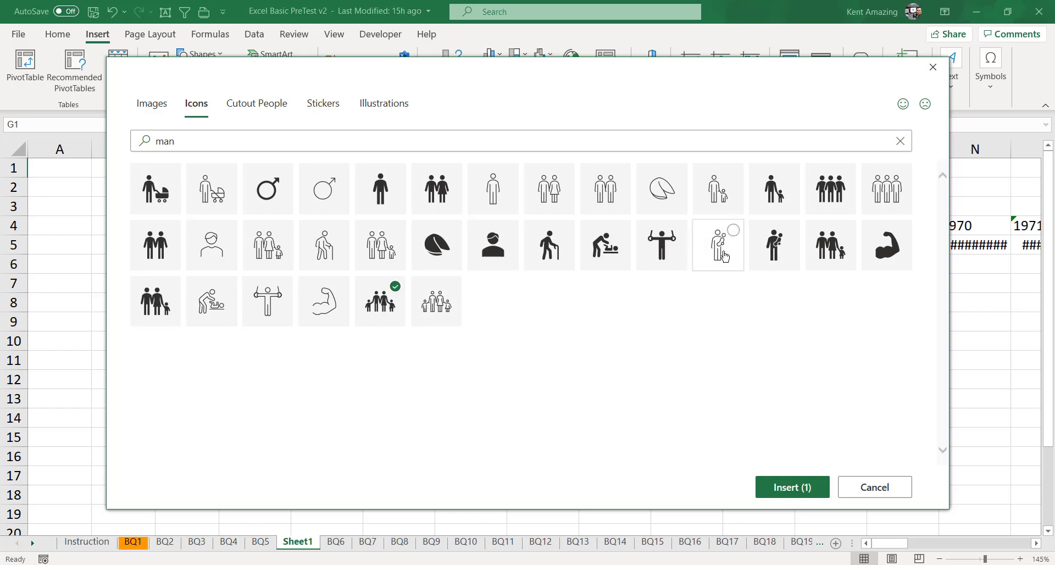
left_click(801, 486)
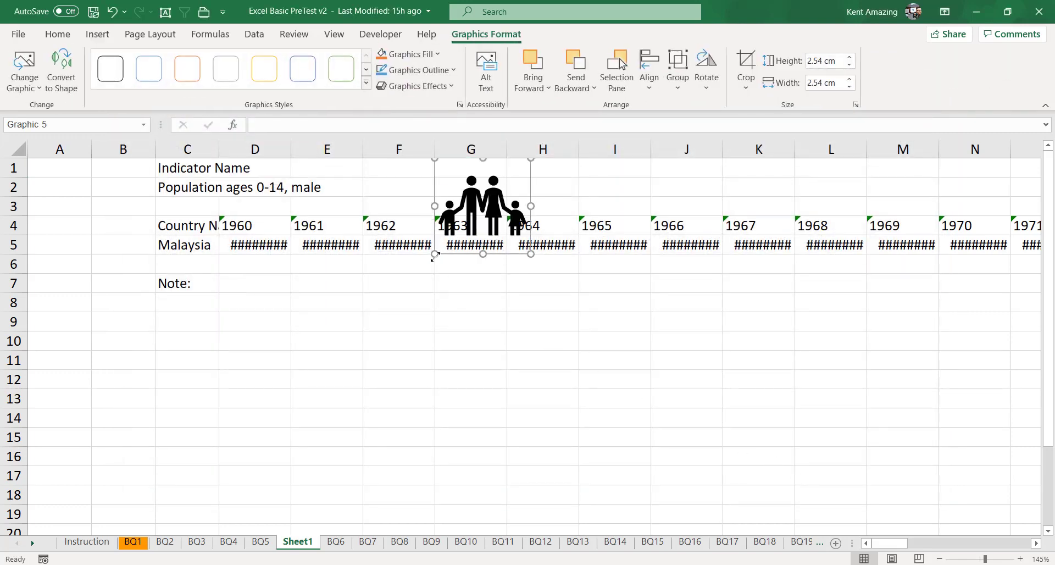
left_click_drag(433, 254, 475, 201)
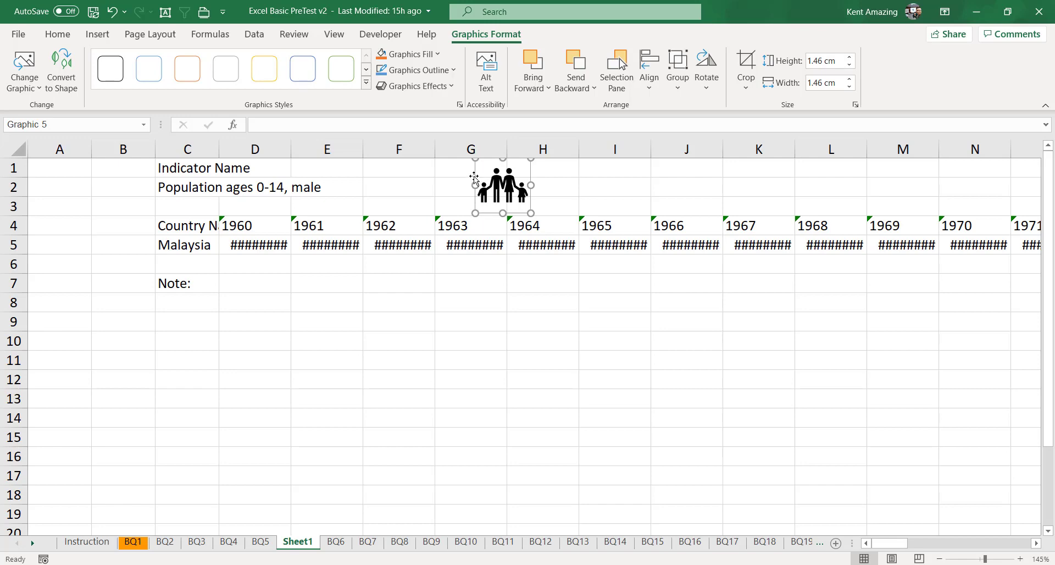
Insert a blank row above row 3 and move the family icon beside the indicator text, around column F
right_click(20, 205)
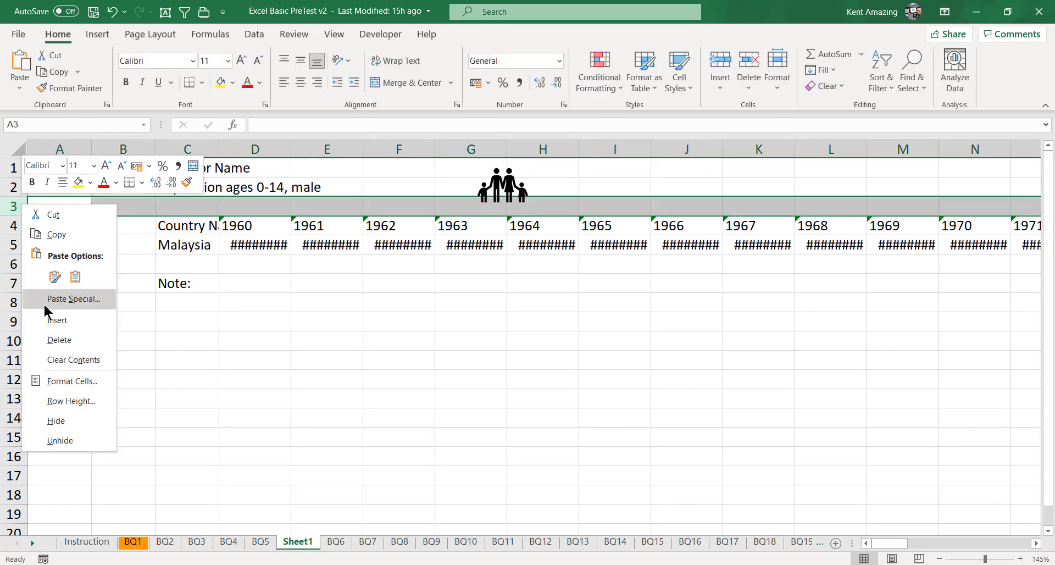
left_click(55, 322)
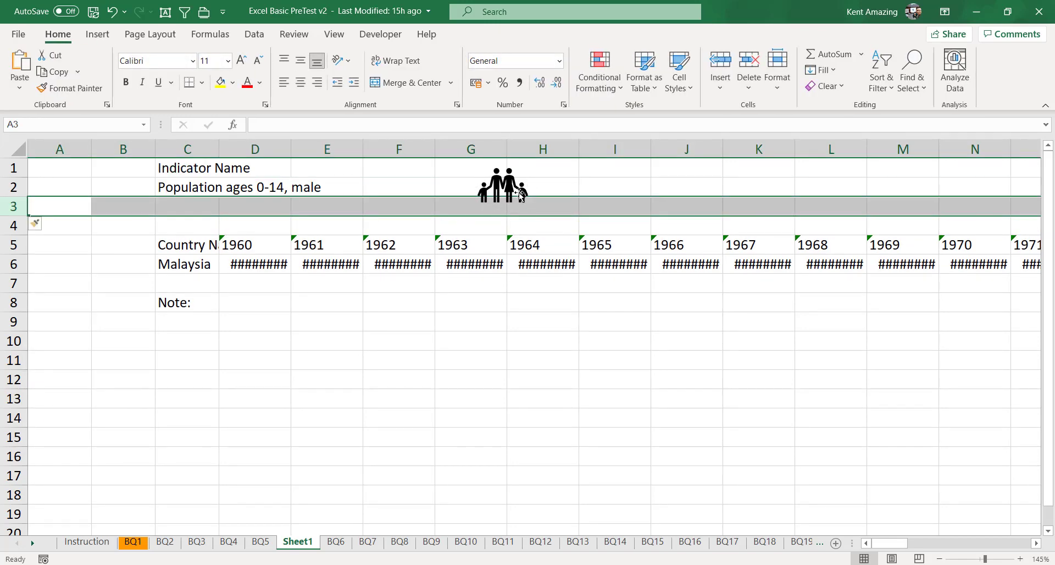
left_click_drag(520, 195, 392, 191)
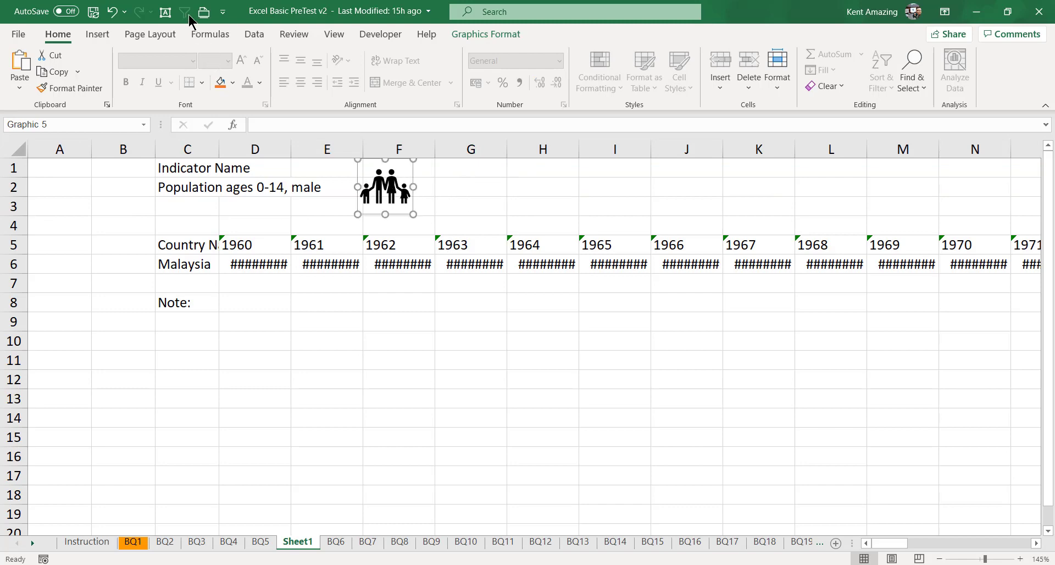
Add a text box reading "Population ages 0 - 14, Male" and position it directly below the family icon
left_click(165, 12)
left_click(346, 213)
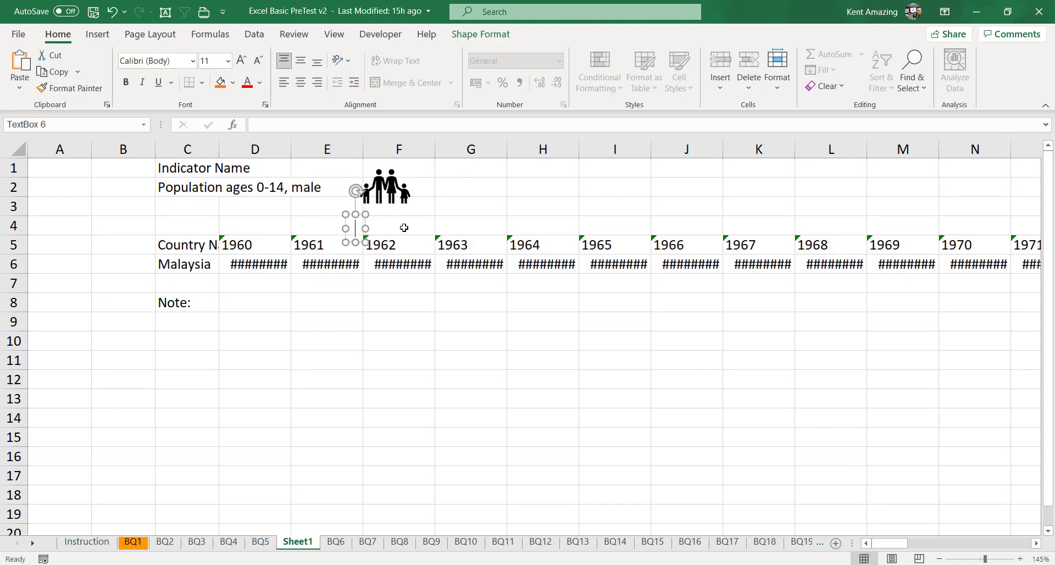
type("Pol")
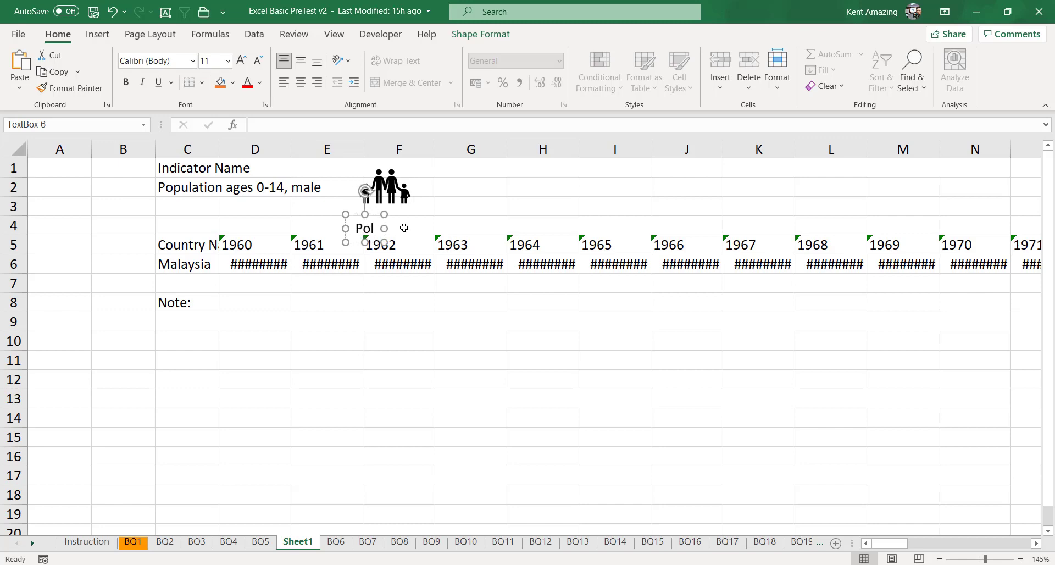
key("BackSpace")
type("pulation ag")
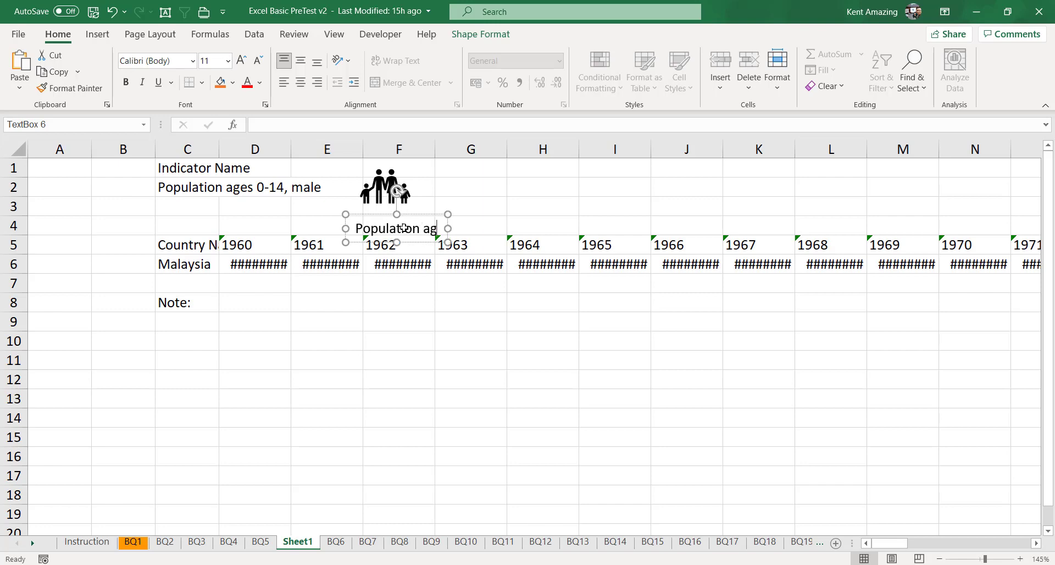
type("es 0 - ")
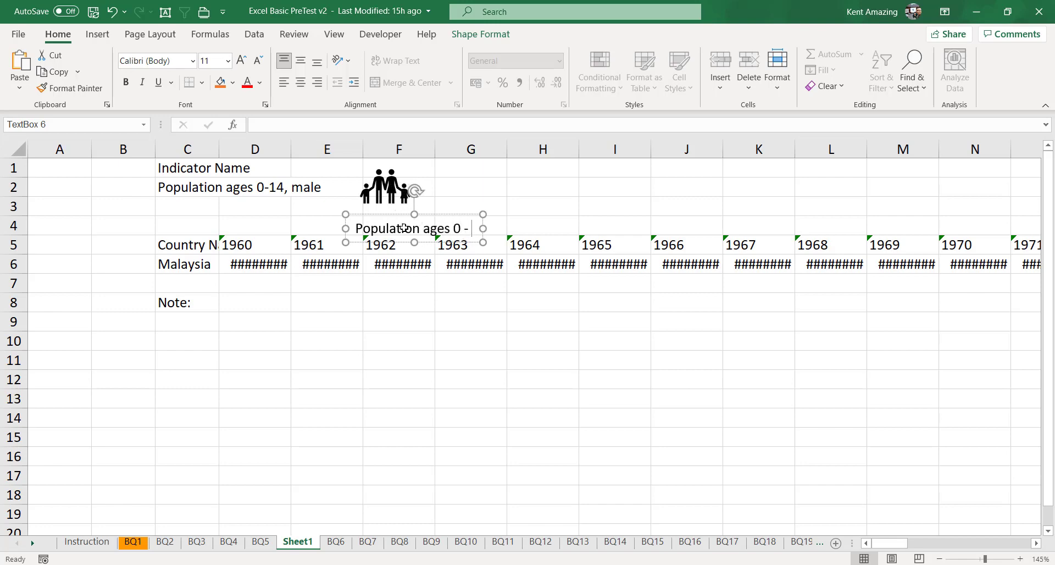
type("14")
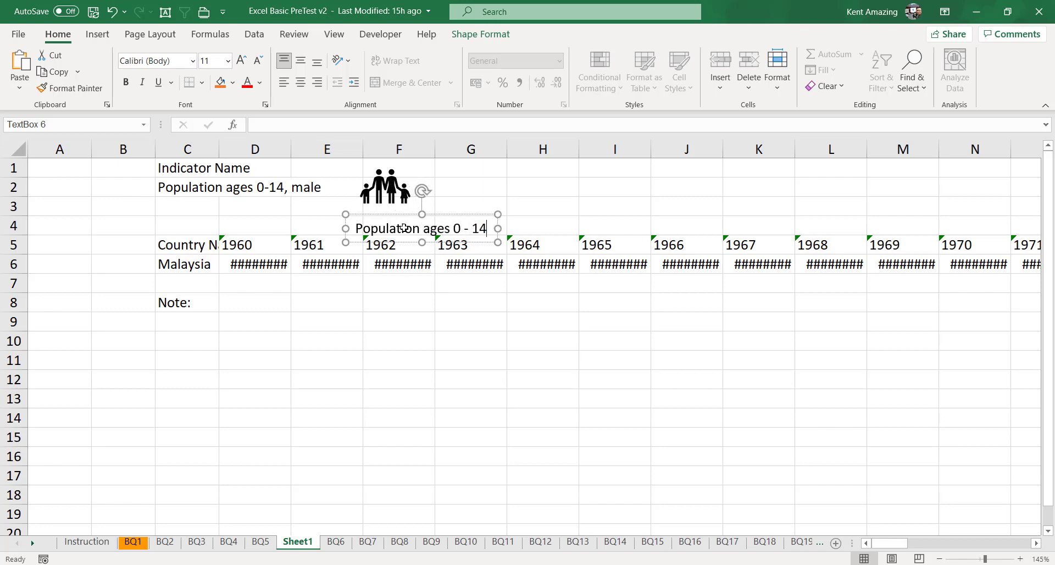
type(", Male")
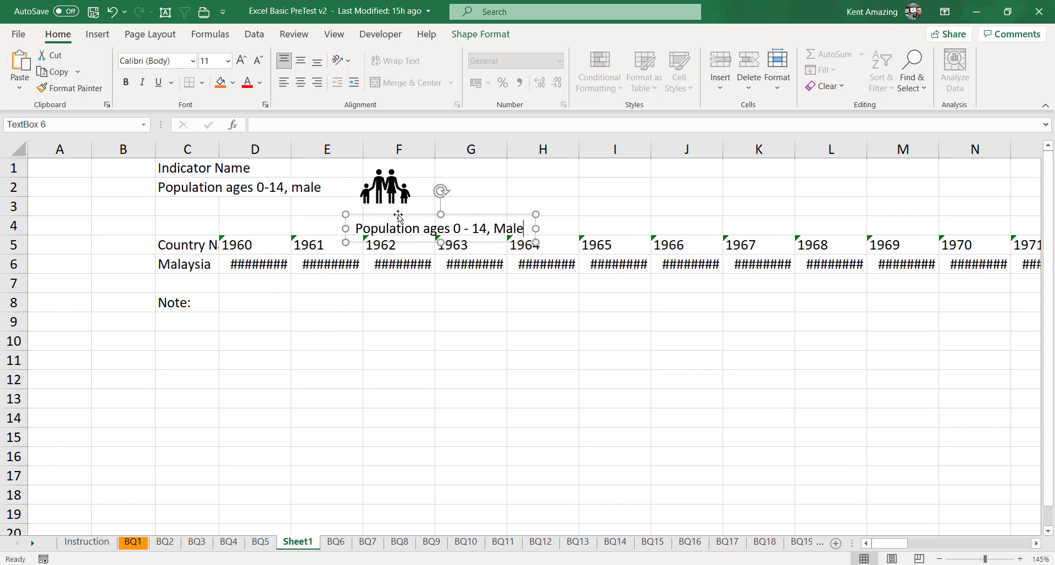
left_click_drag(399, 208, 405, 198)
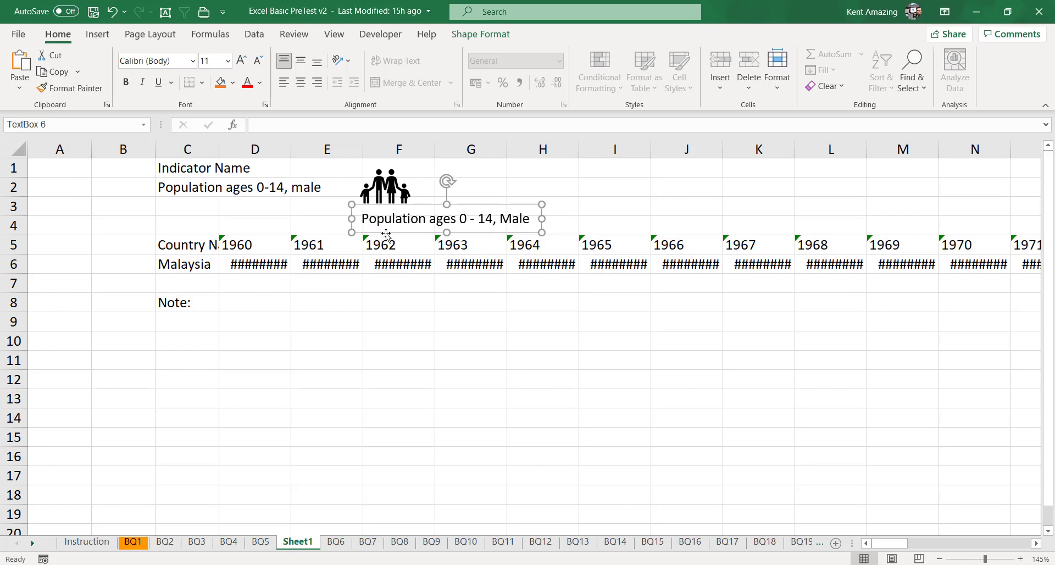
Change the indicator text in C2 to "Population ages 0 to 14, male"
left_click(209, 185)
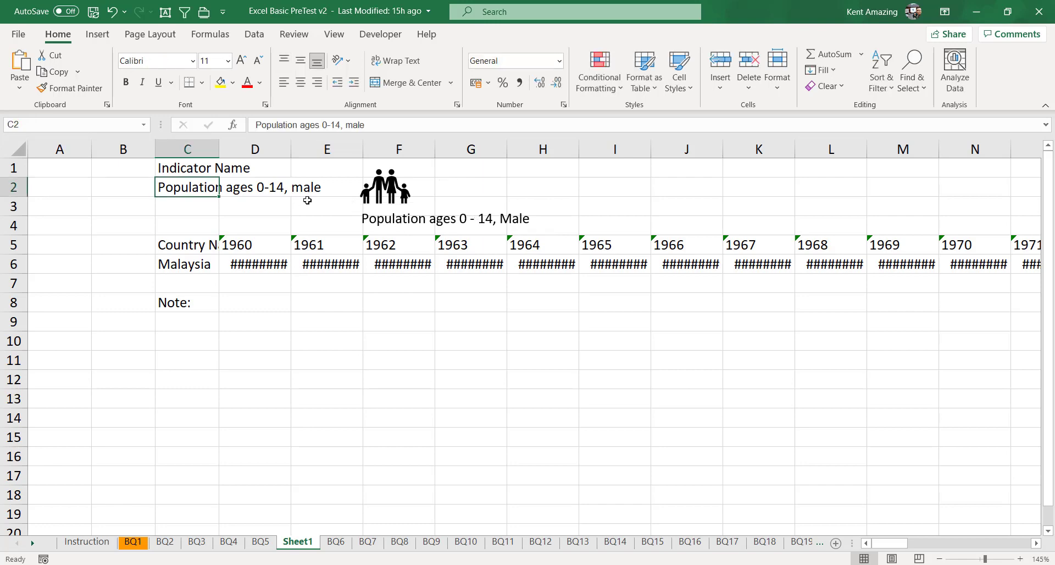
double_click(190, 187)
double_click(266, 185)
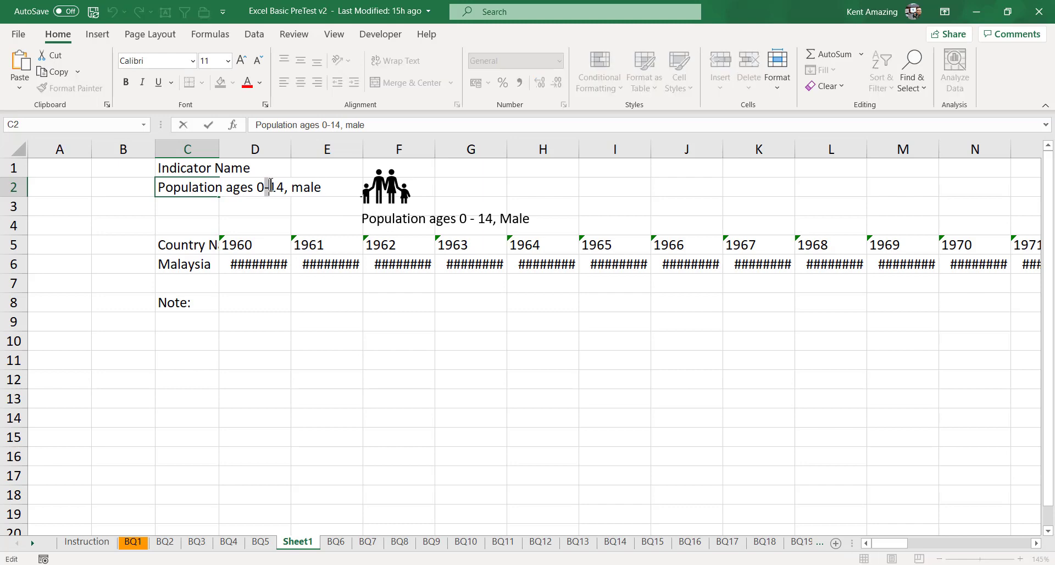
type("to")
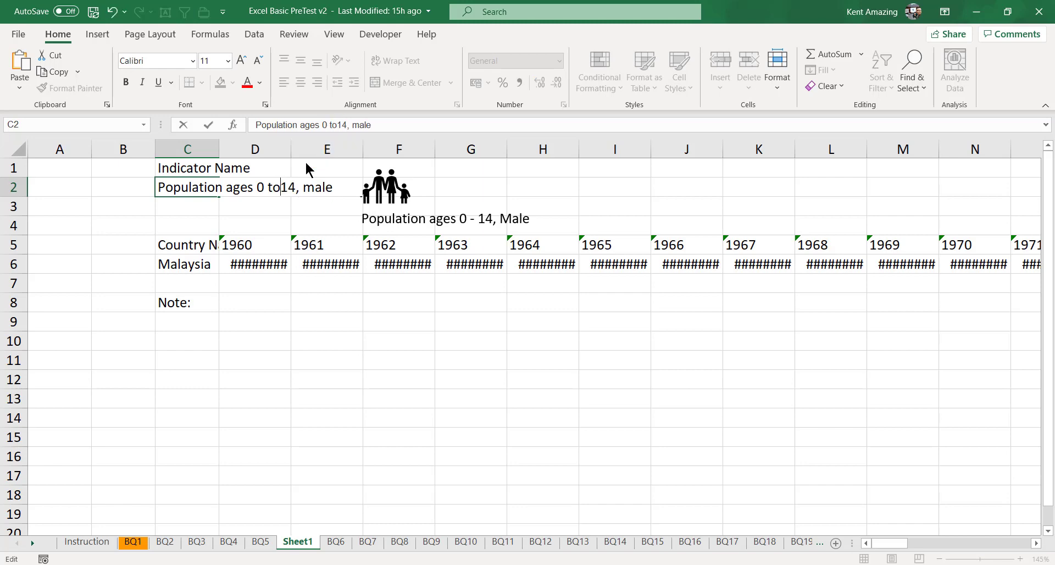
key("Return")
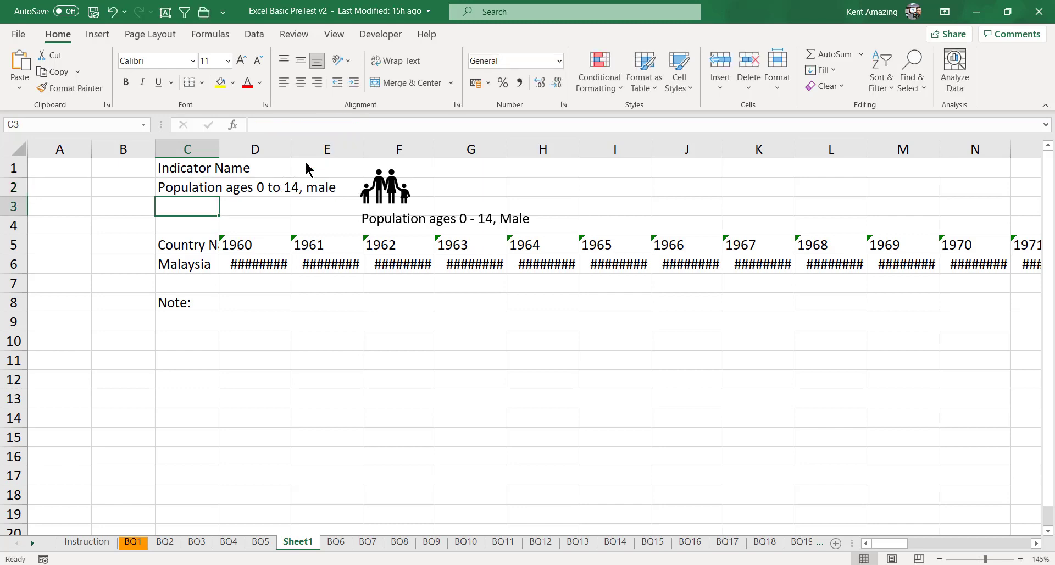
Delete all the text from the label text box below the family icon and leave the empty box deselected
left_click(391, 218)
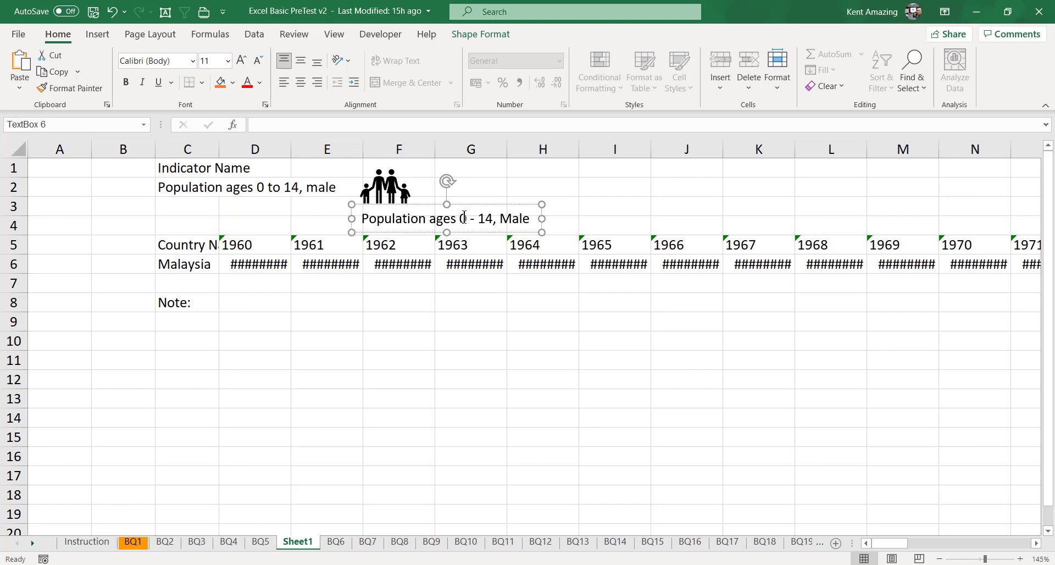
left_click_drag(362, 216, 554, 206)
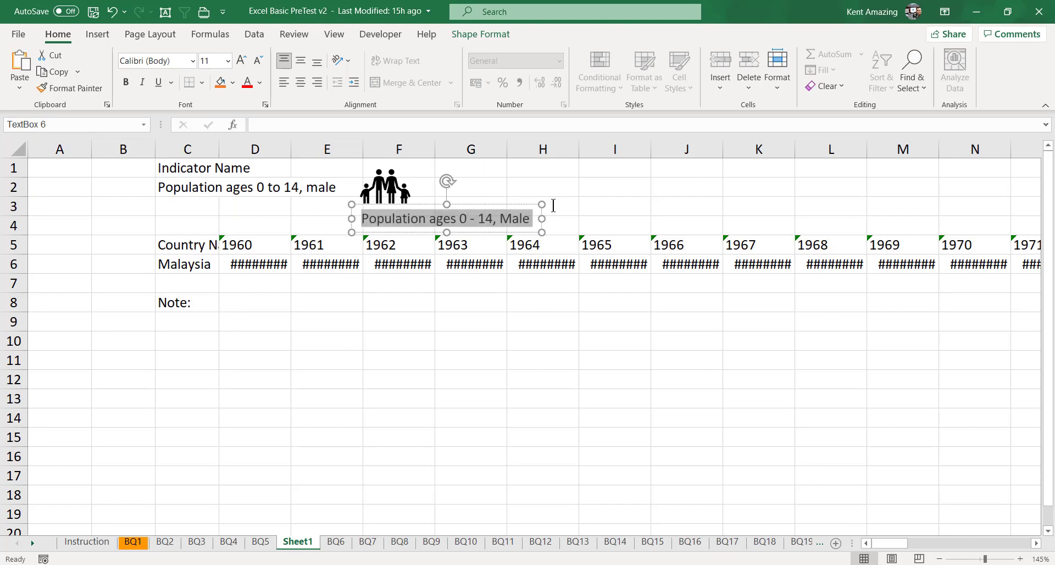
key("Delete")
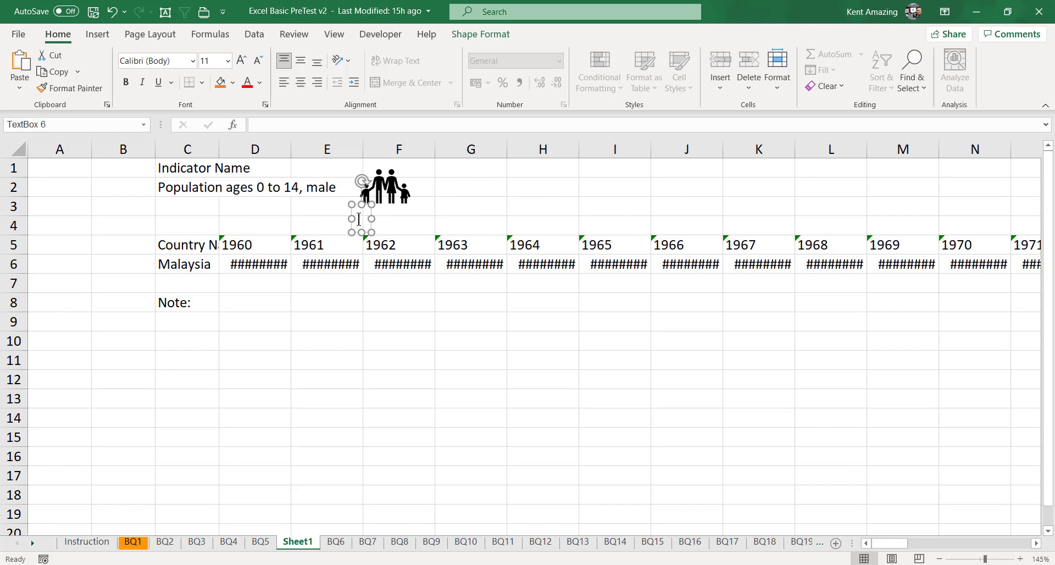
key("F2")
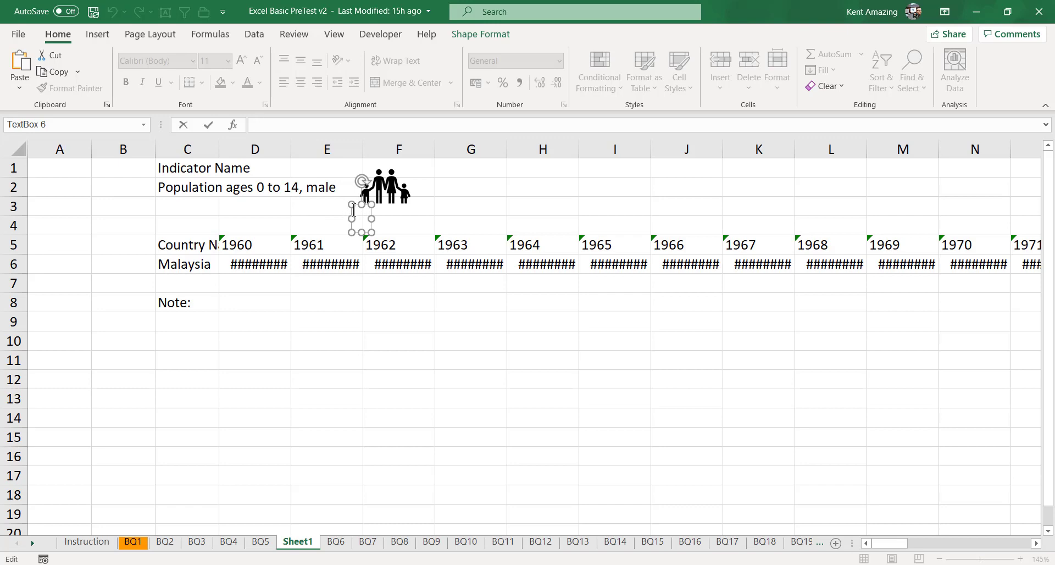
key("Escape")
key("Escape")
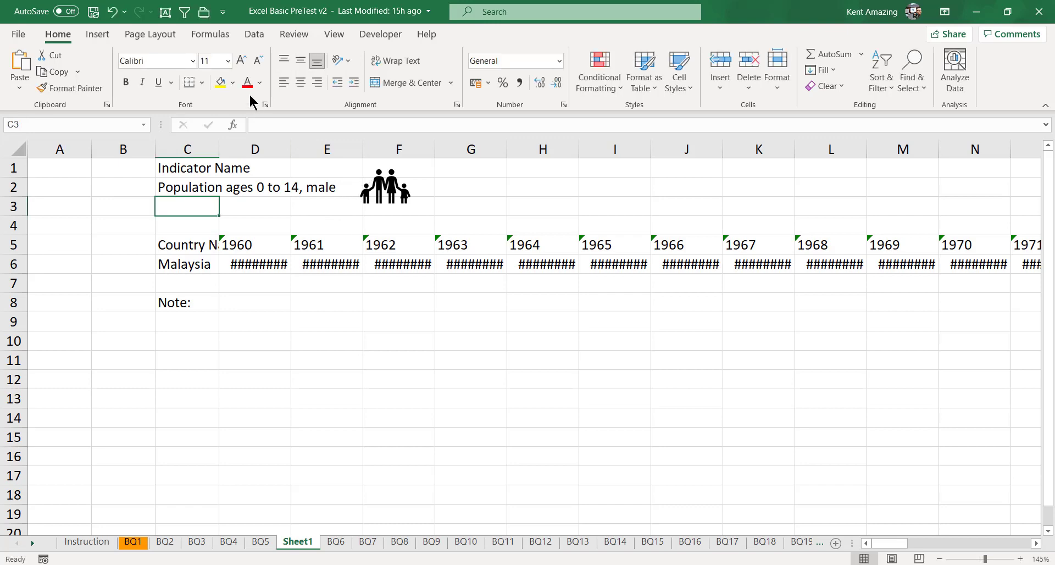
Add a new text box linked to cell C2 with the formula =$C$2 and position it just below the family icon
left_click(99, 34)
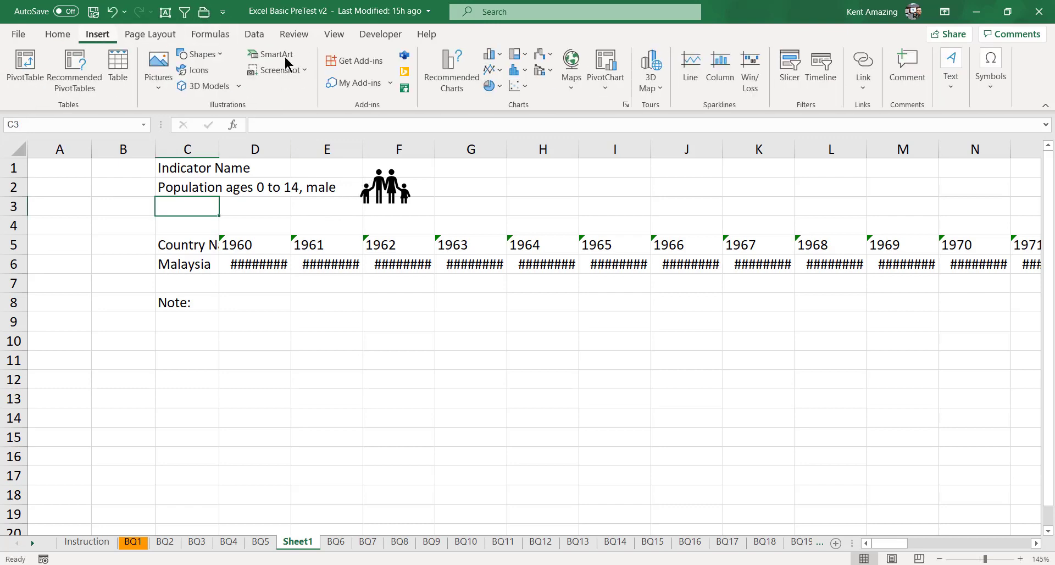
left_click(945, 85)
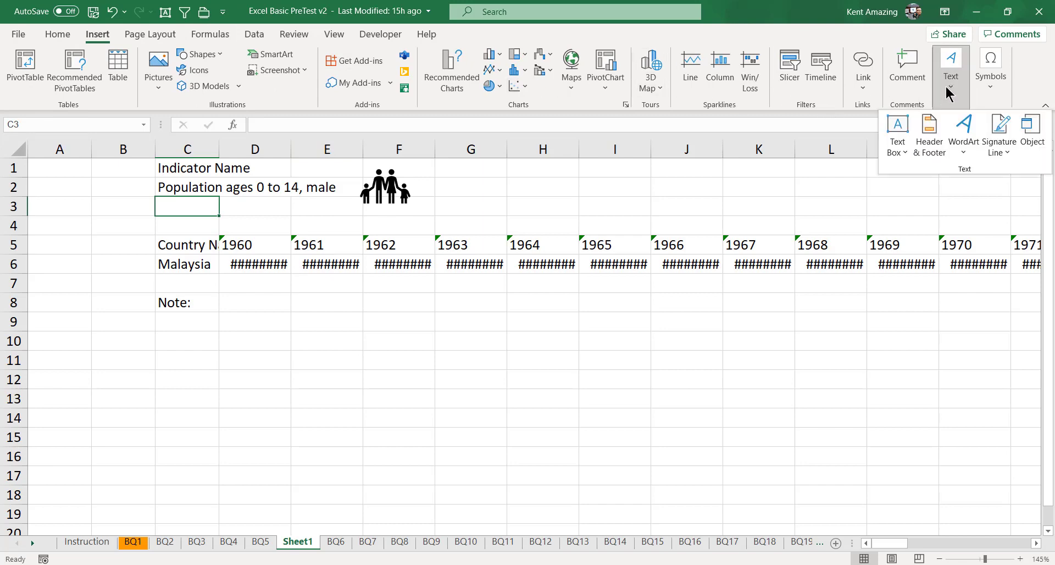
left_click(896, 140)
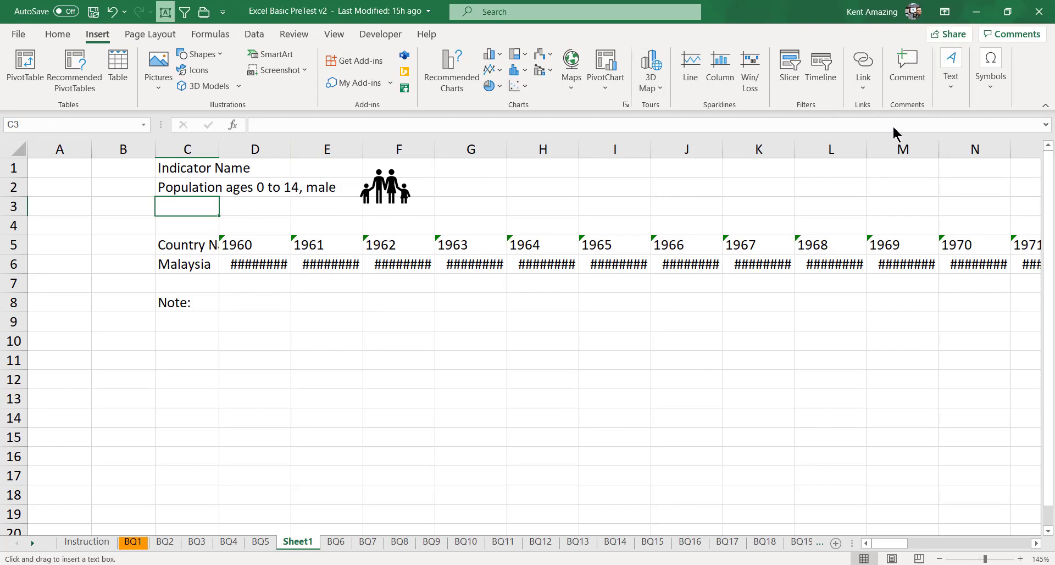
left_click(341, 212)
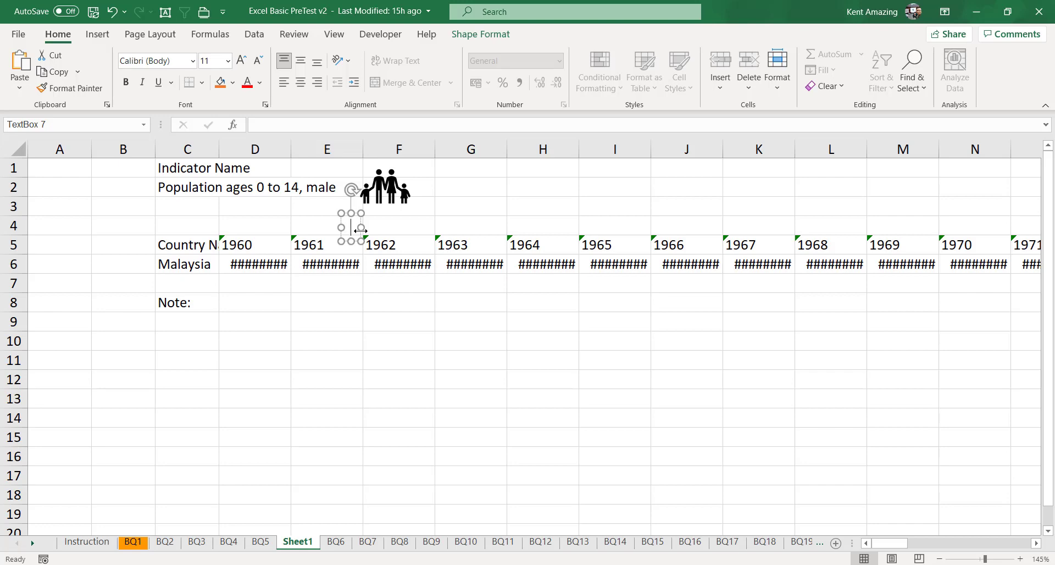
key("F2")
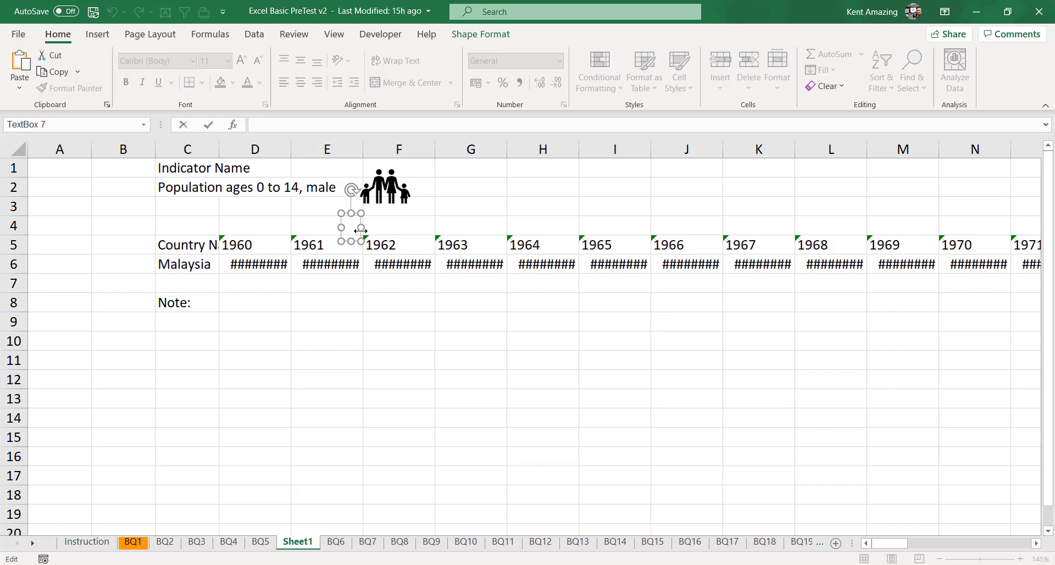
key("F2")
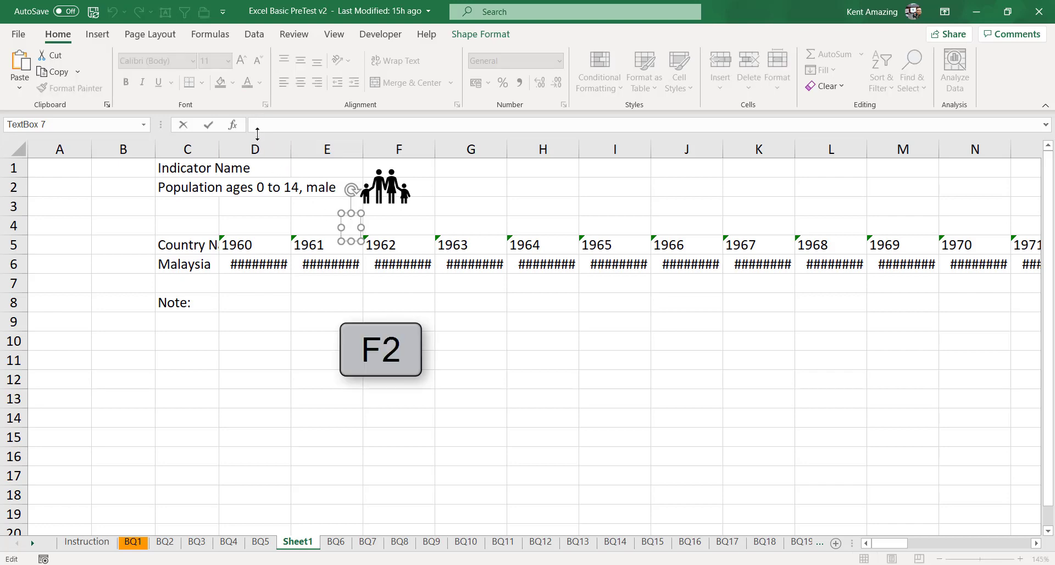
type("=")
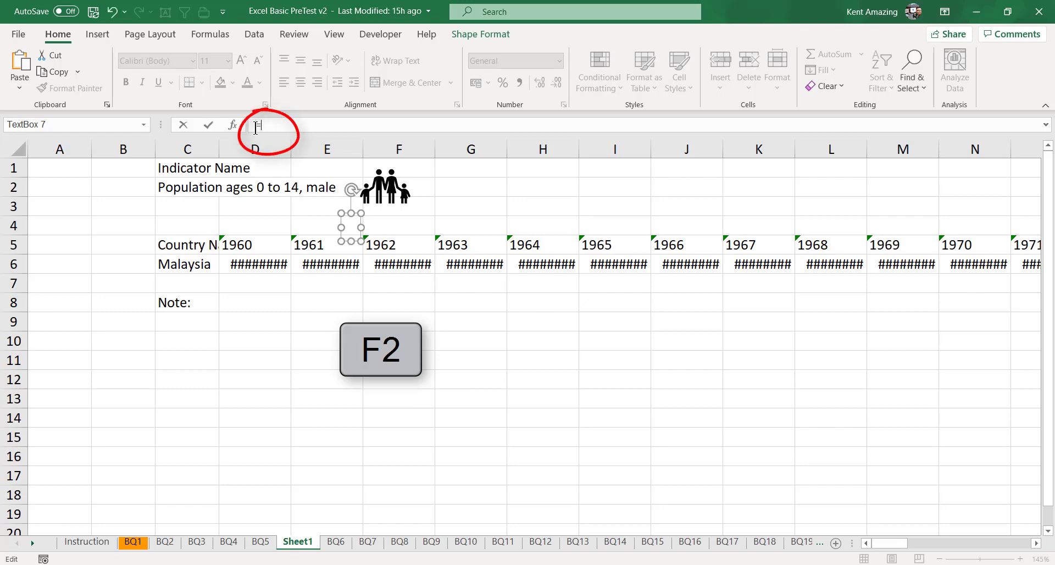
left_click(195, 187)
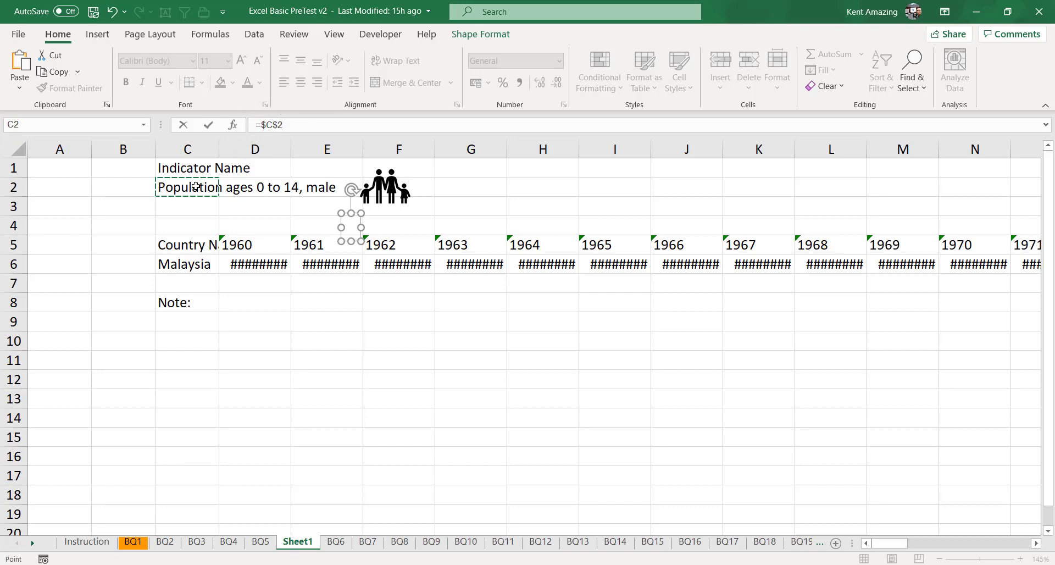
key("Return")
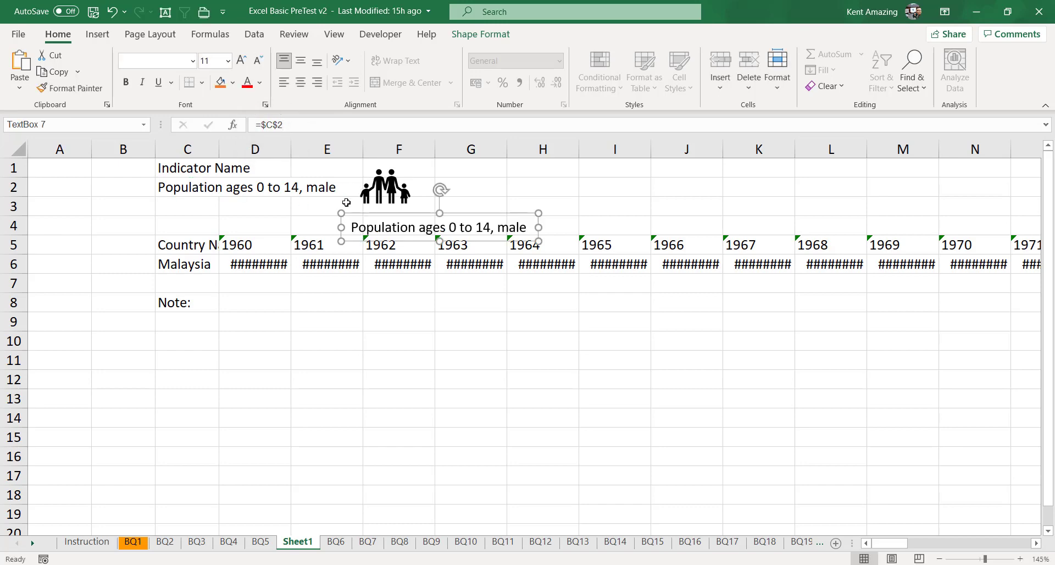
mouse_move(376, 216)
left_mouse_down()
mouse_move(371, 197)
mouse_move(380, 211)
left_mouse_up()
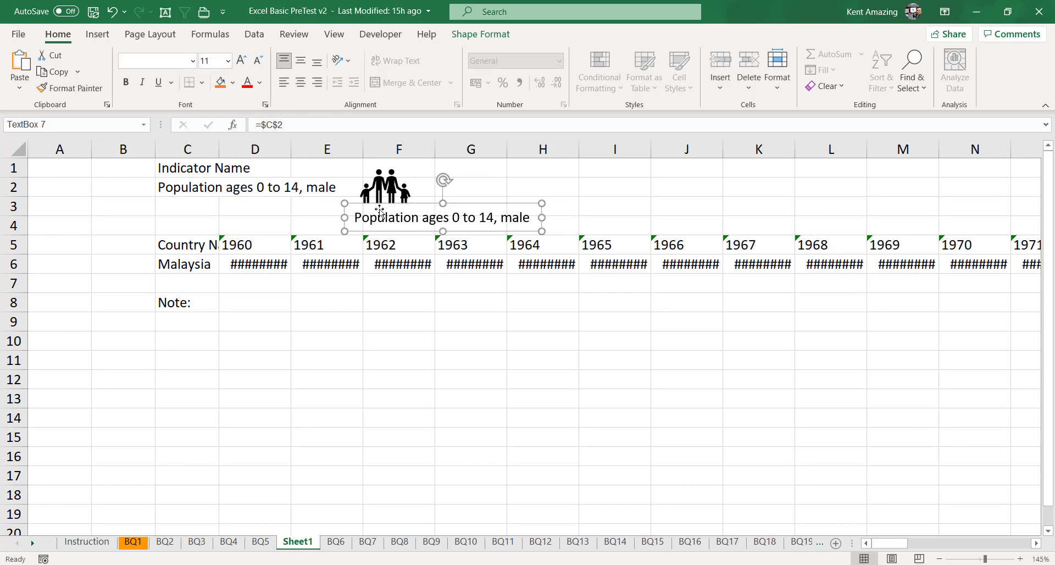
Change the indicator text in C2 to "Malaysia Population ages 0 to 14, male"
left_click(207, 190)
left_click(256, 126)
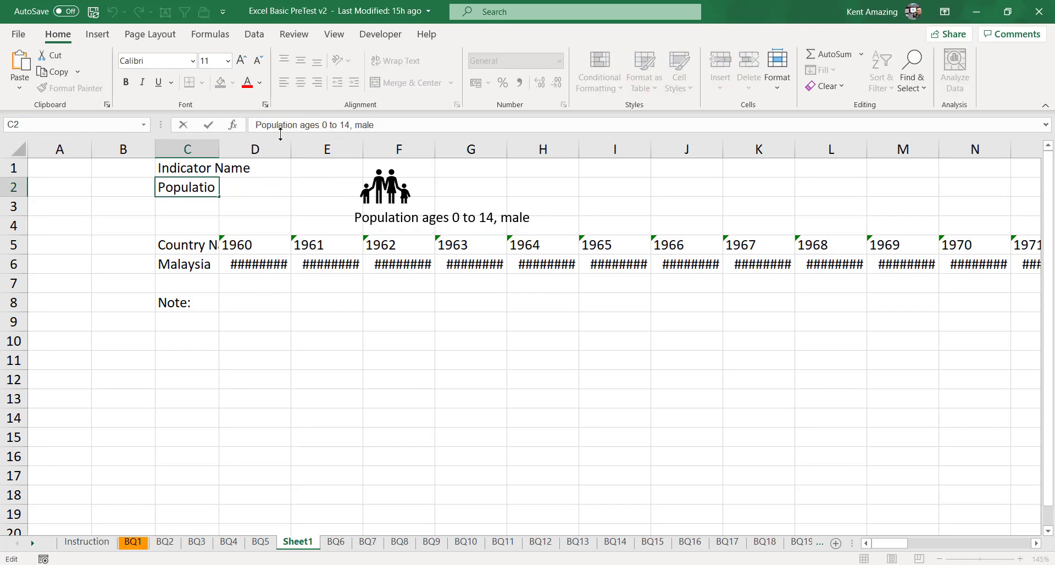
type("Malaysi")
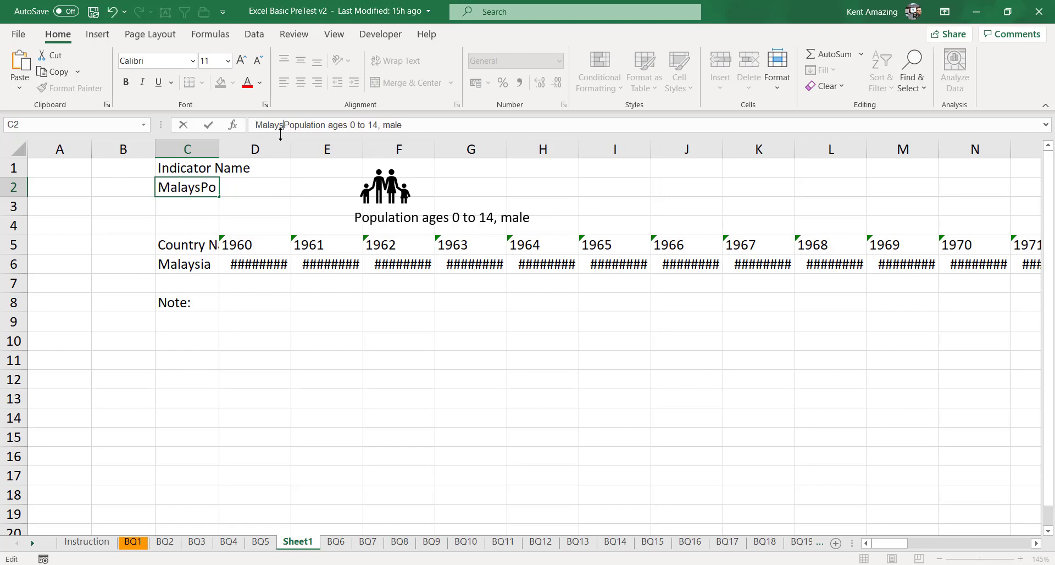
key("BackSpace")
type("a")
key("Return")
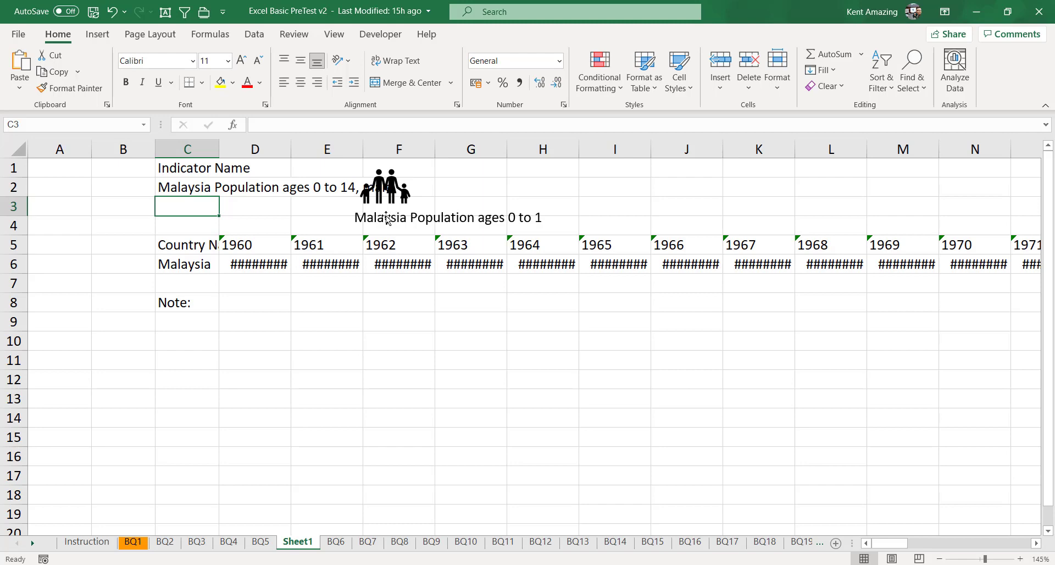
Move the family icon to column G with its linked label beneath it, and clear the "Indicator Name" heading in C1
left_click_drag(392, 194, 468, 192)
left_click(403, 207)
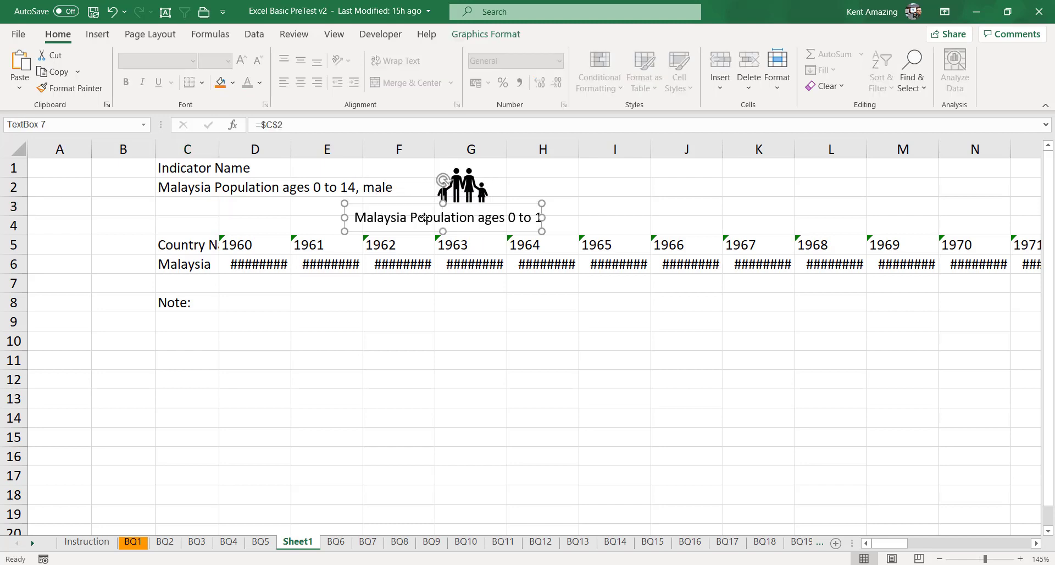
left_click_drag(404, 207, 437, 209)
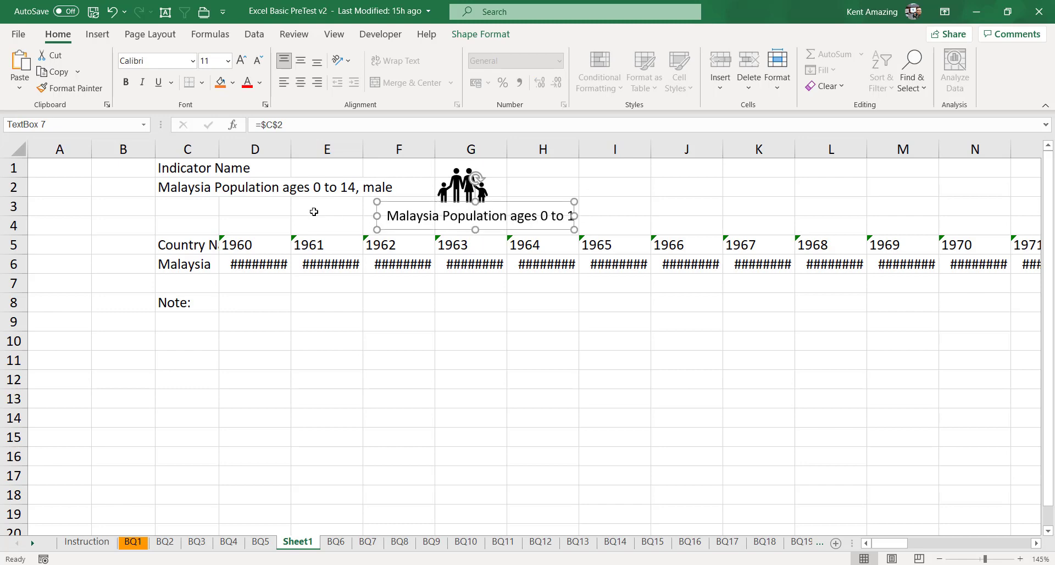
left_click(190, 169)
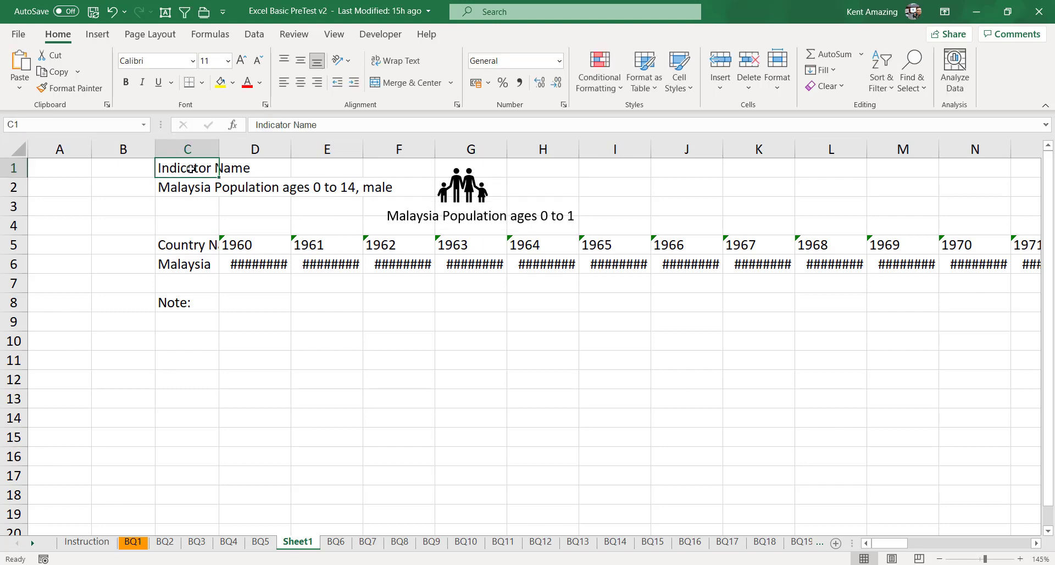
key("Delete")
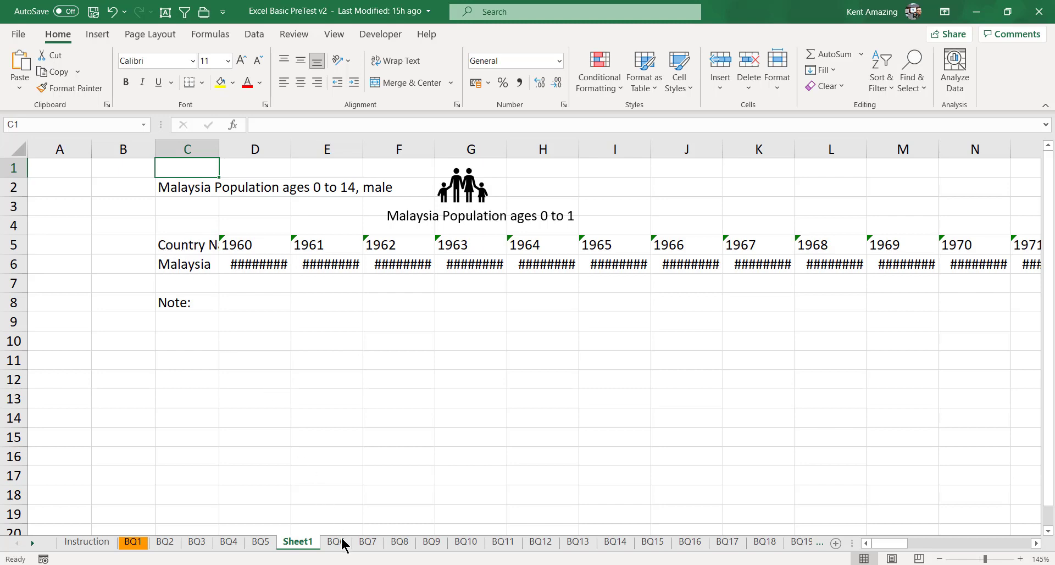
Open the BQ5 sheet, return to its beginning and select the Country Name header in A4
left_click(260, 542)
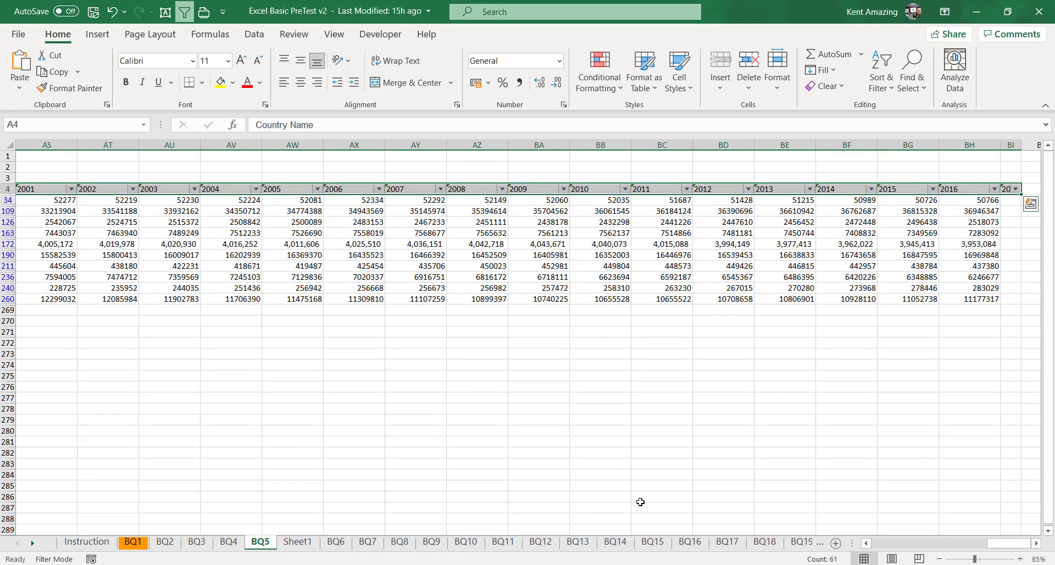
key("ctrl+Home")
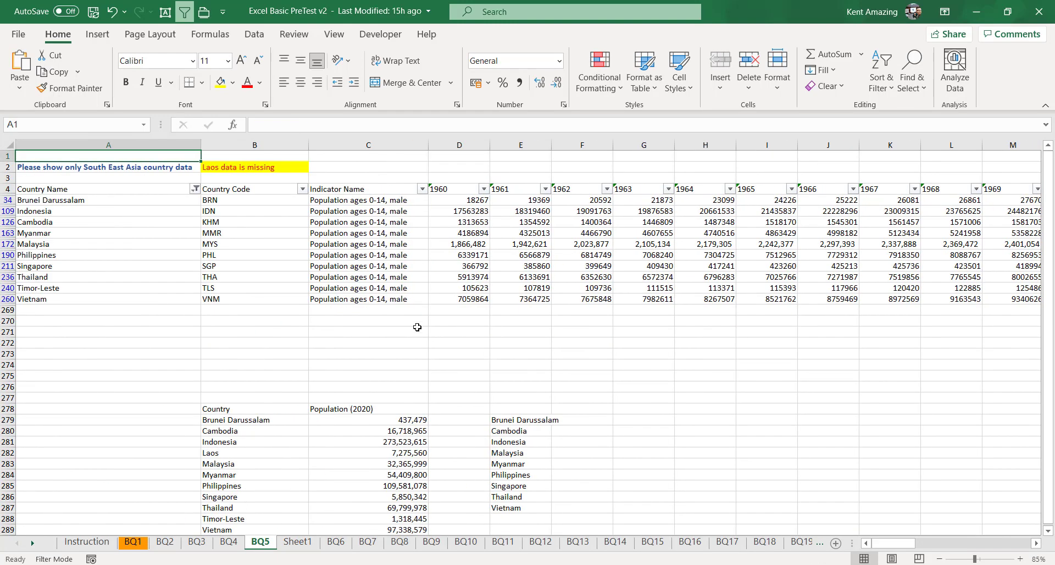
left_click(175, 188)
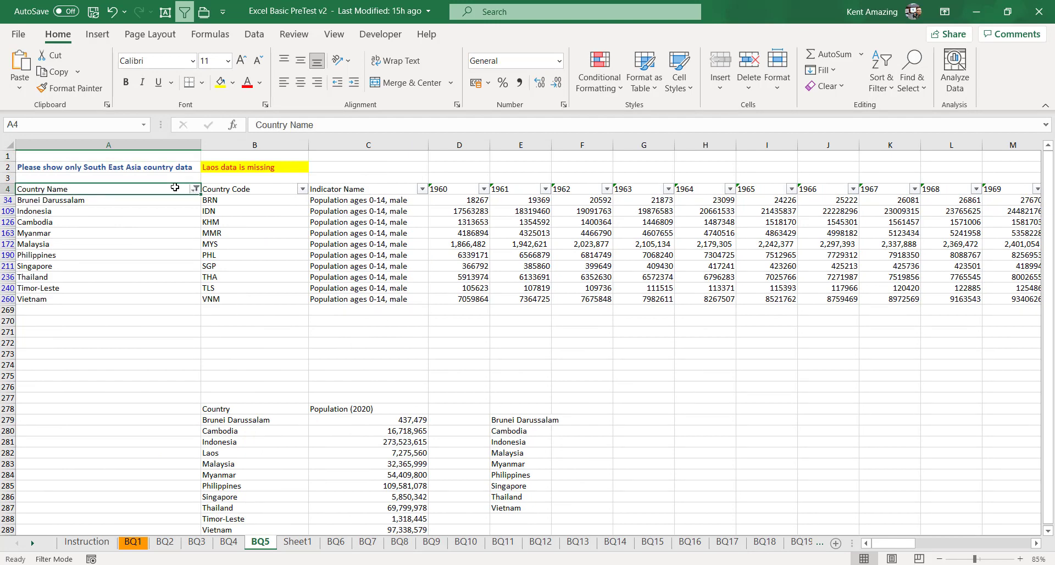
Turn the table's filter off and on again to clear the country selection, and undo this to restore the South East Asia filter
key("ctrl+shift+l")
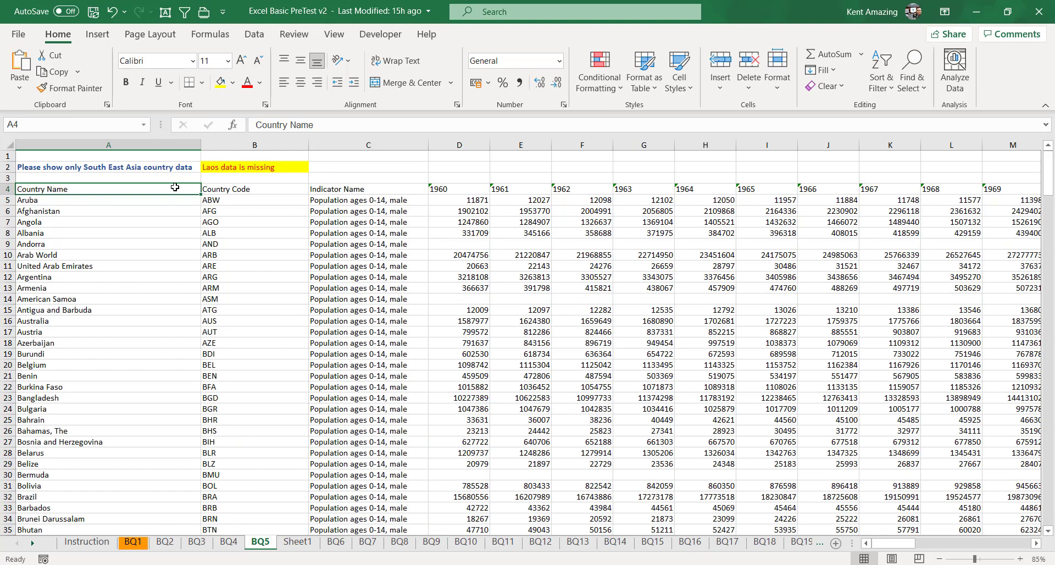
key("ctrl+shift+l")
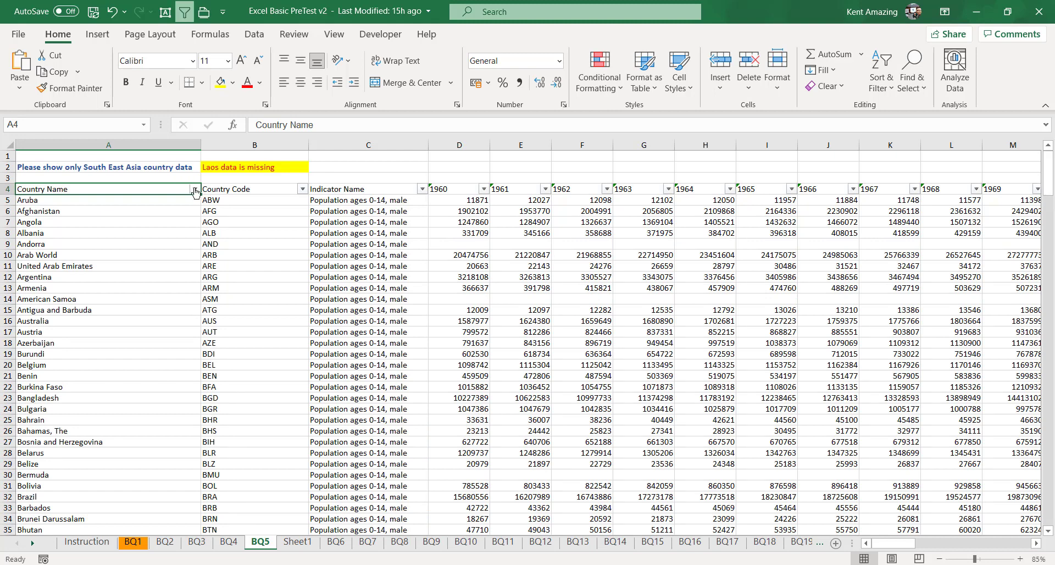
left_click(195, 189)
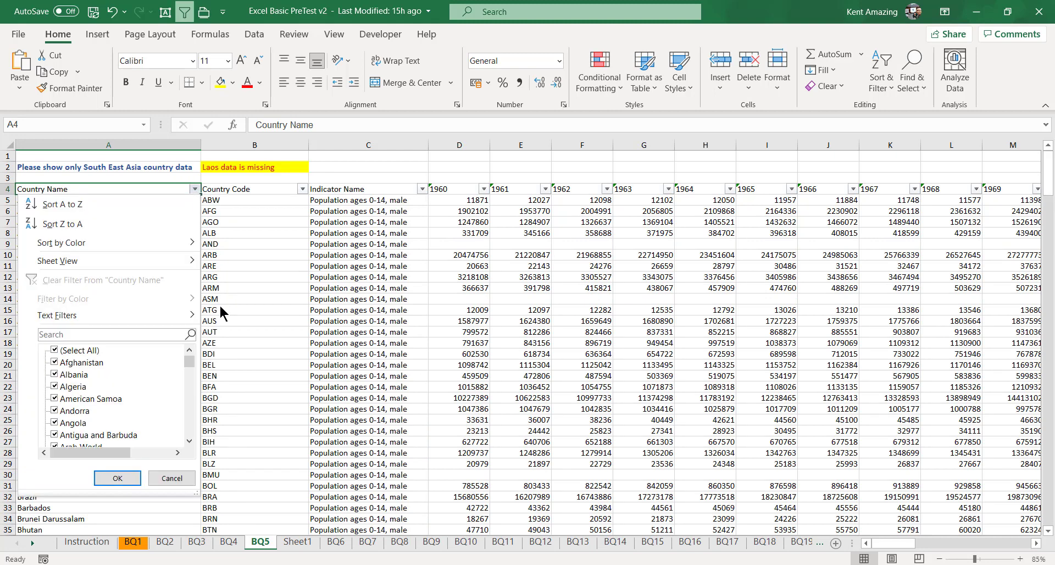
left_click(248, 287)
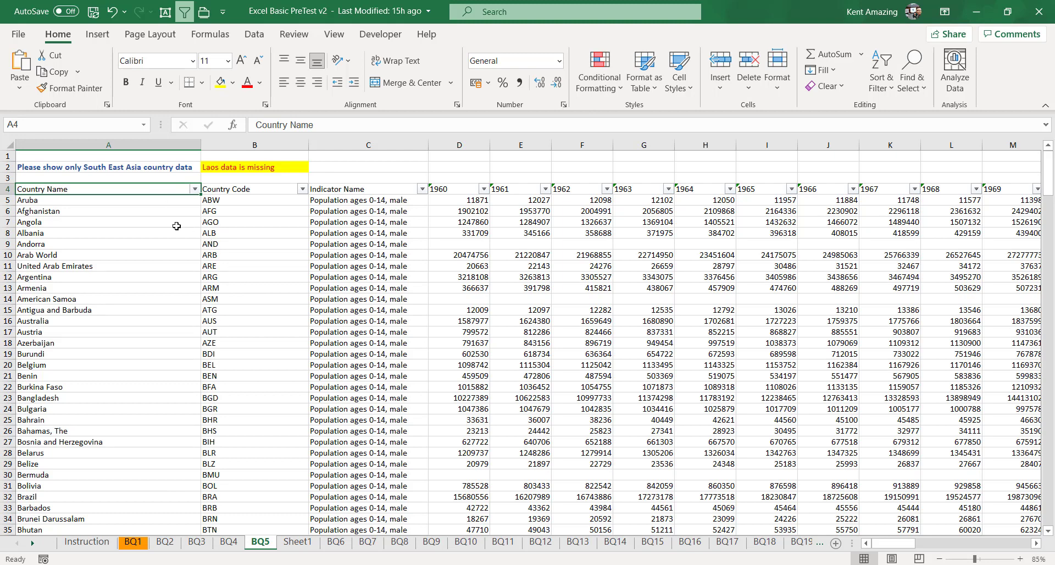
key("ctrl+z")
key("ctrl+y")
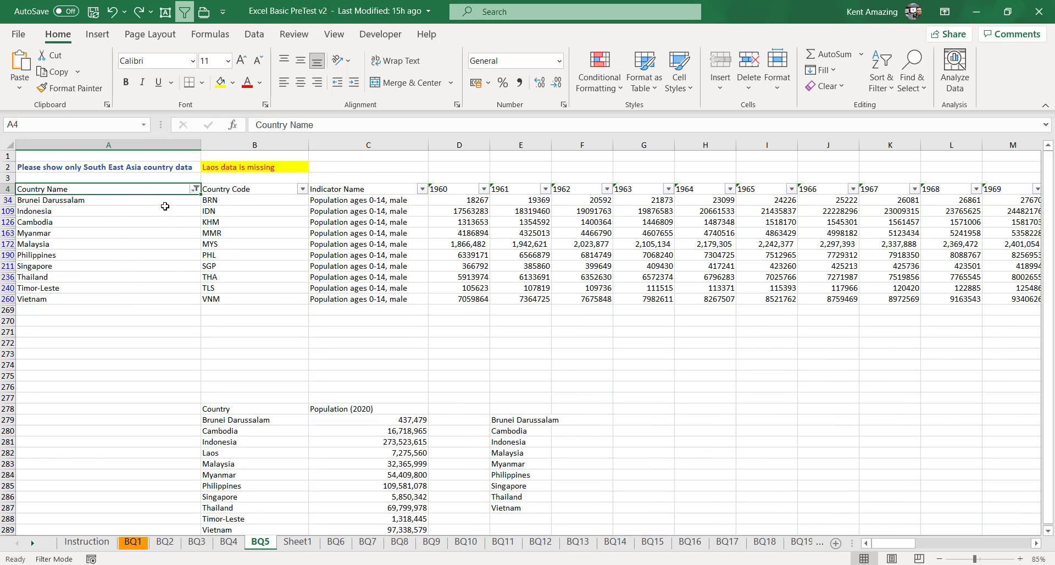
left_click(124, 16)
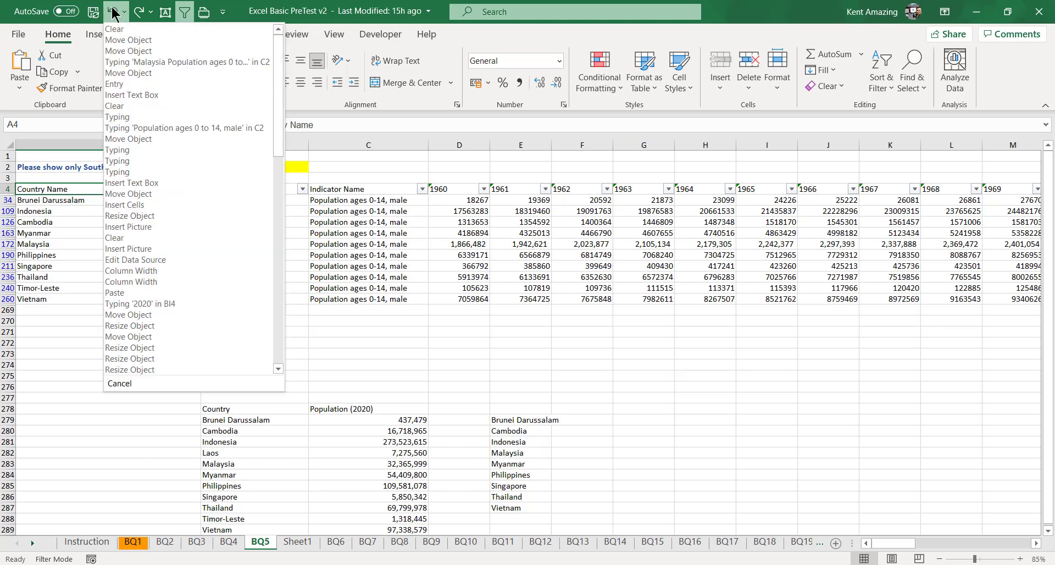
left_click(415, 182)
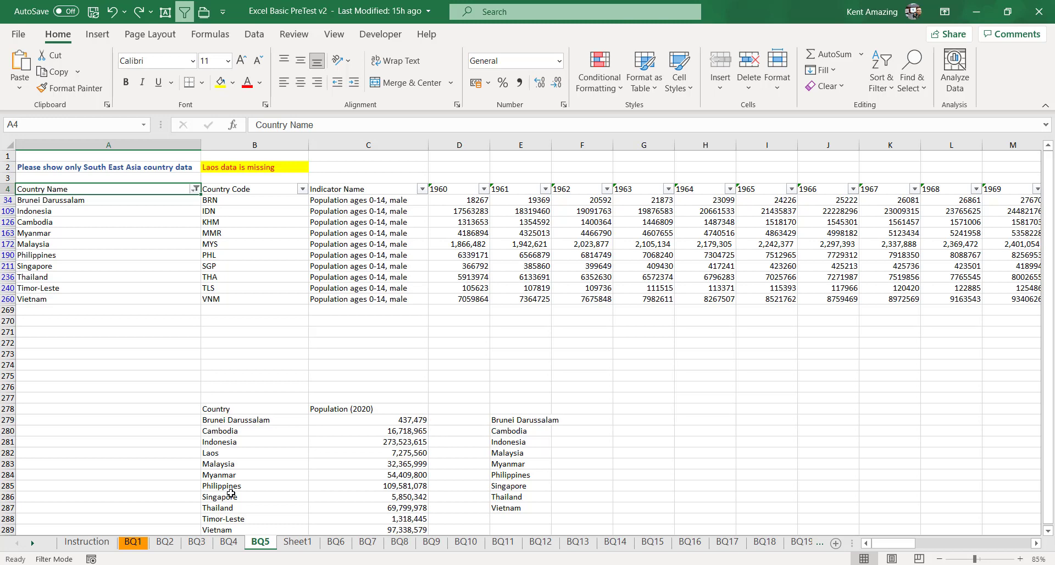
left_click(889, 80)
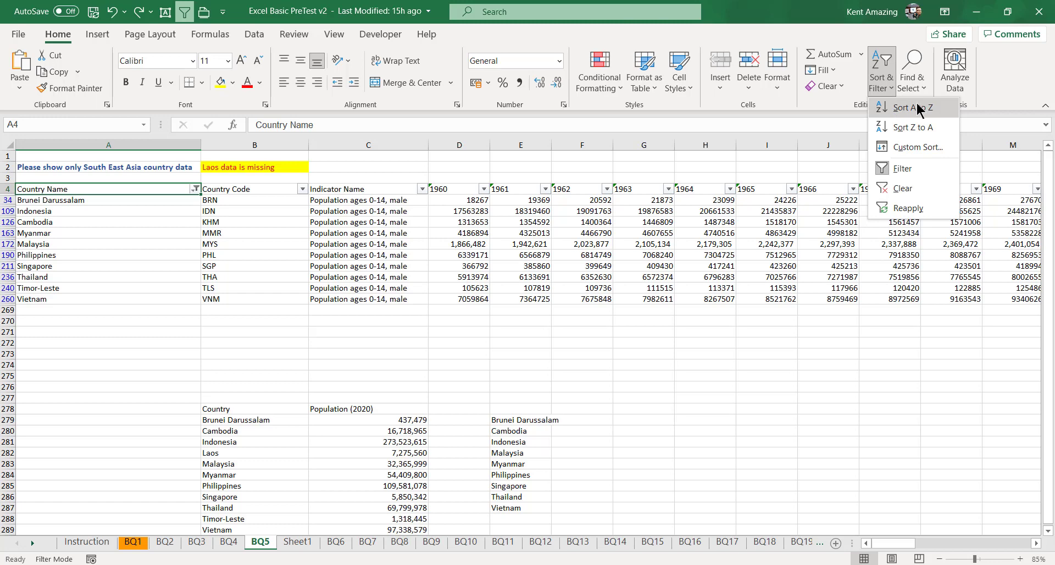
left_click(341, 421)
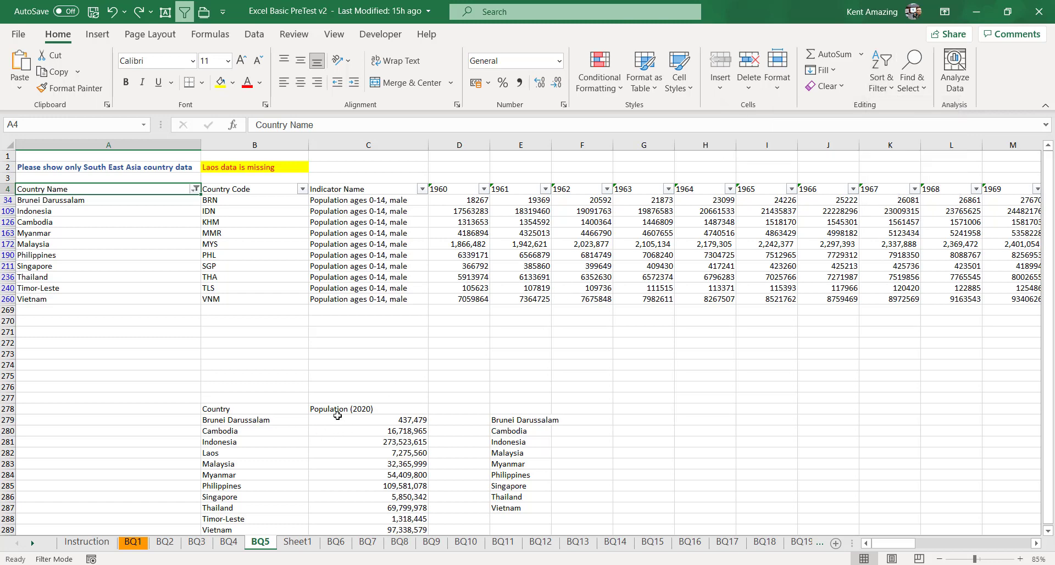
left_click(341, 421)
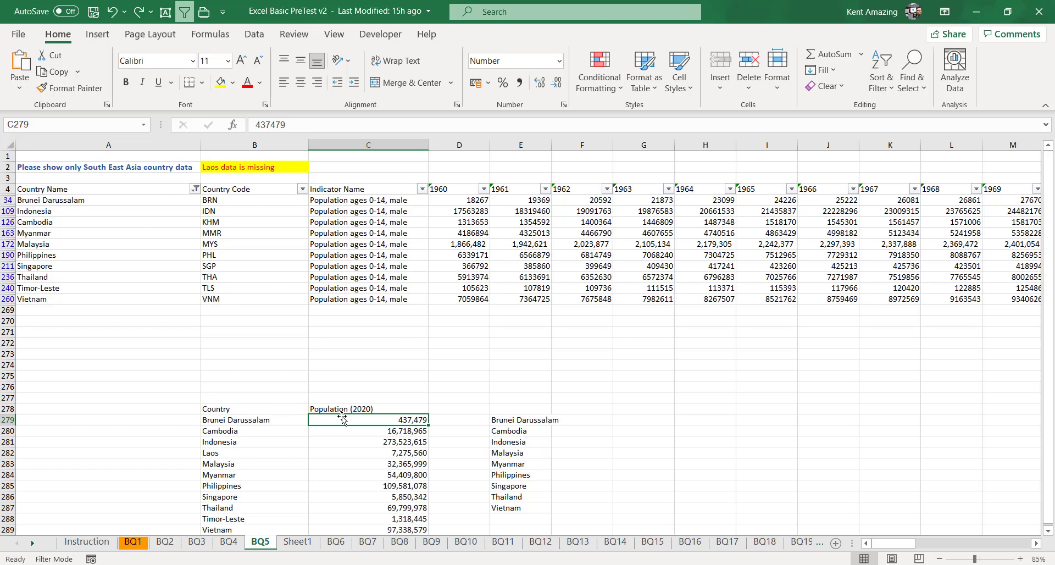
Sort the Population (2020) values in C279:C289 from largest to smallest, expanding the selection to include the country names
scroll(342, 420, "down", 2)
left_click(363, 474, "shift")
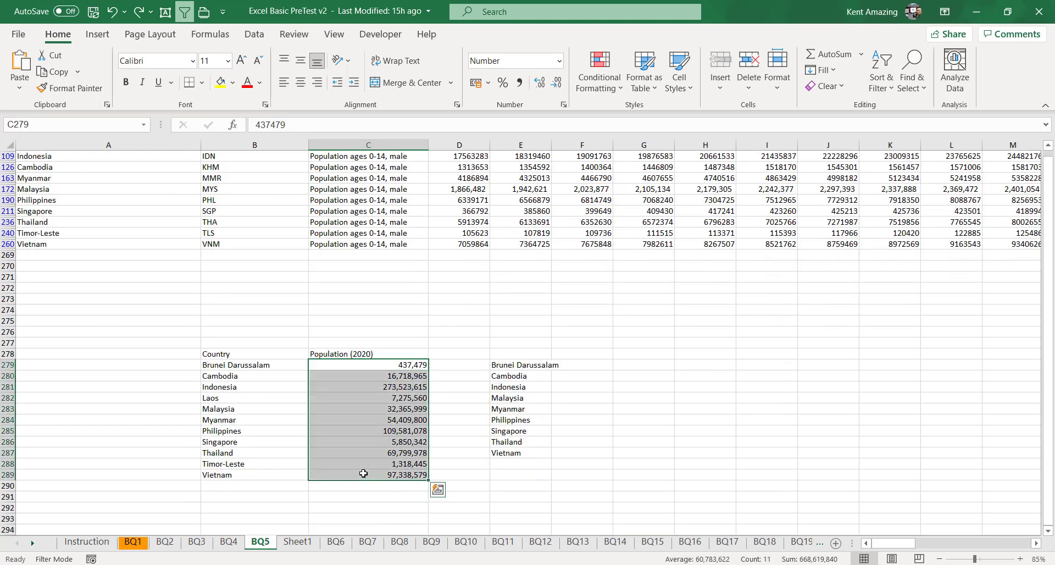
left_click(885, 86)
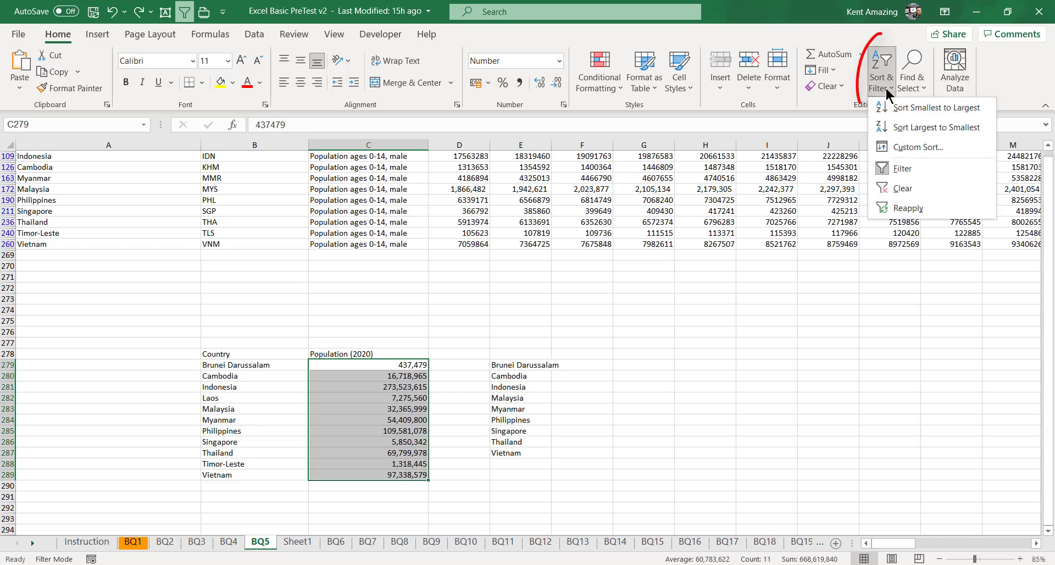
left_click(905, 130)
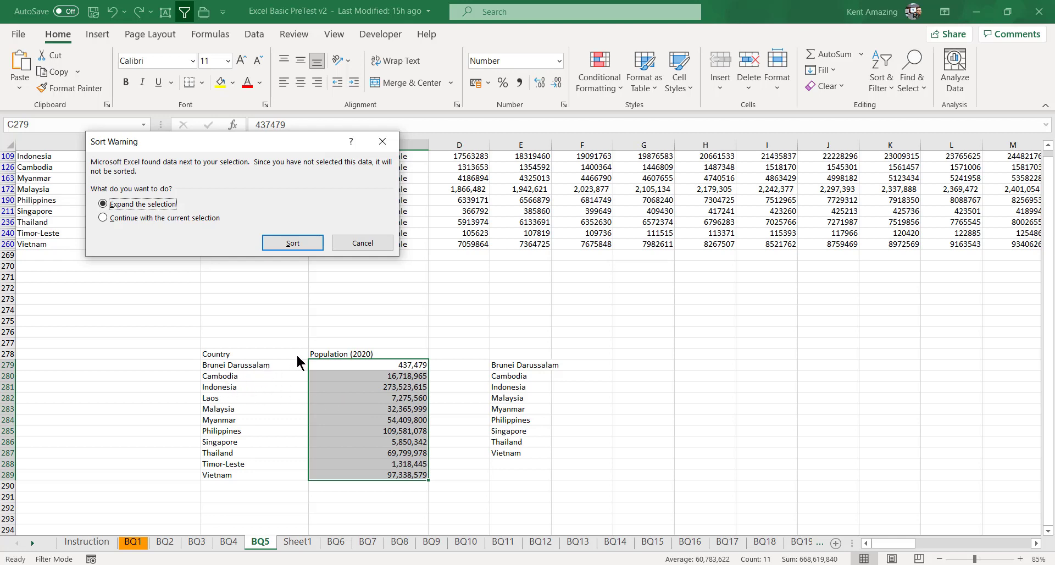
left_click(287, 242)
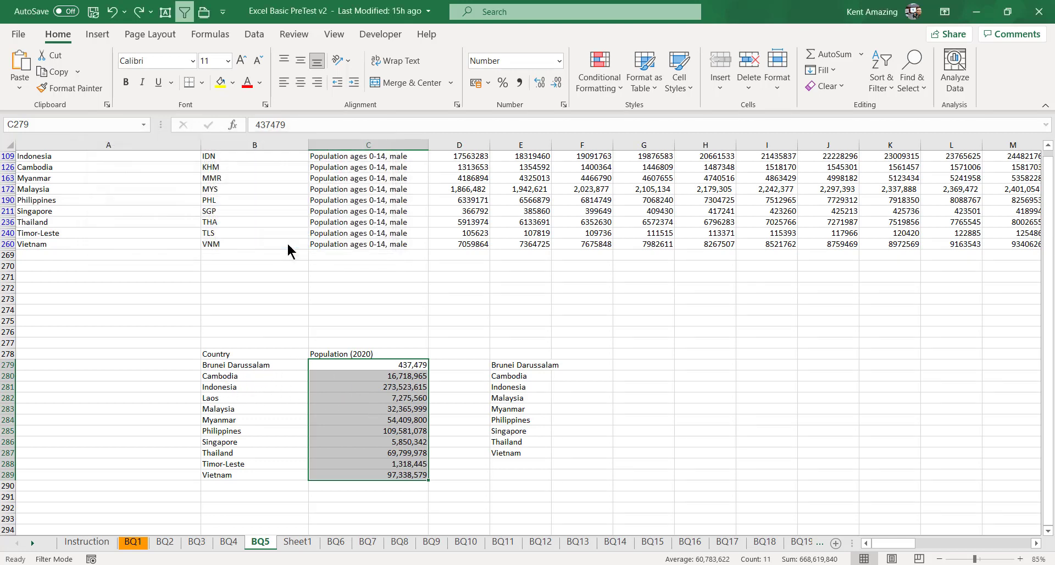
Check Malaysia's rank in the 2020 population list by selecting its name and the population values from C284 up to C279
left_click(225, 419)
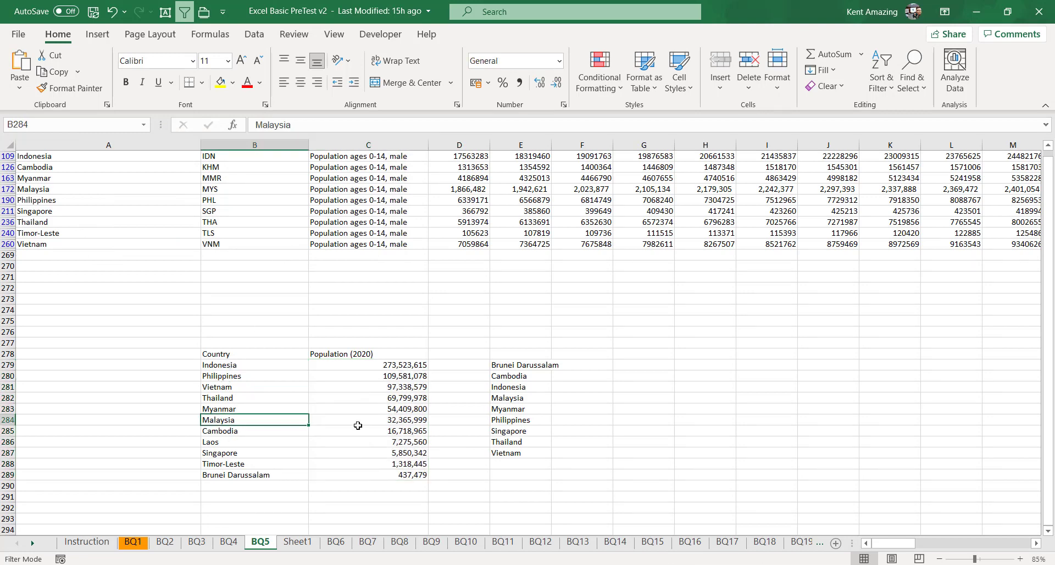
left_click_drag(376, 422, 363, 368)
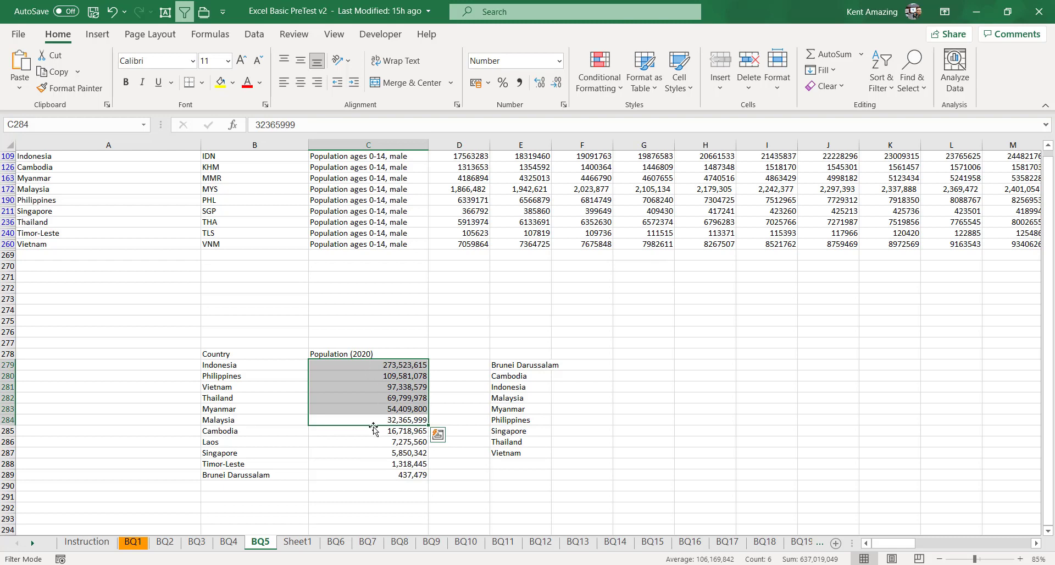
scroll(367, 422, "up", 1)
scroll(367, 422, "up", 2)
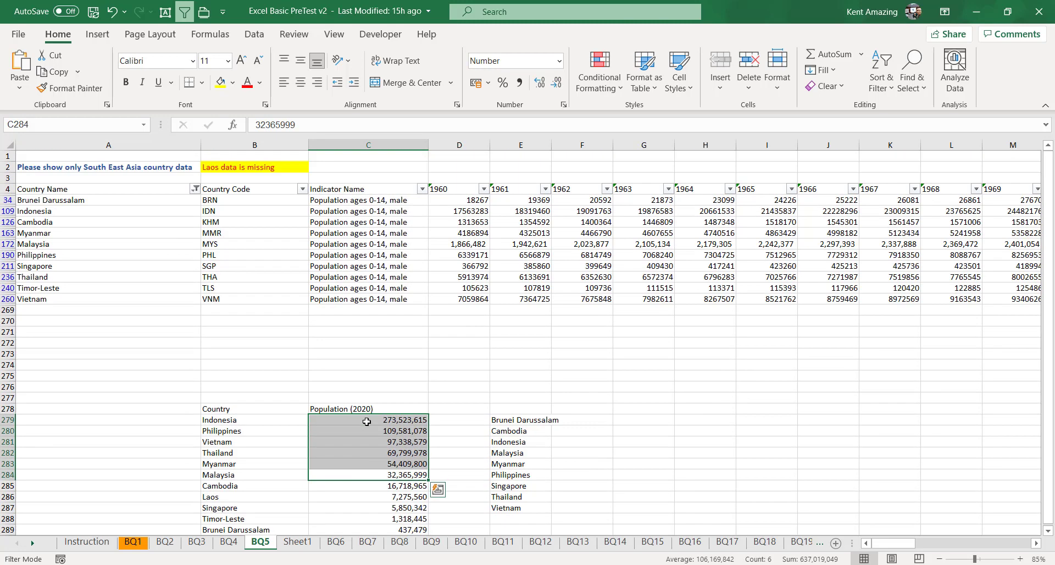